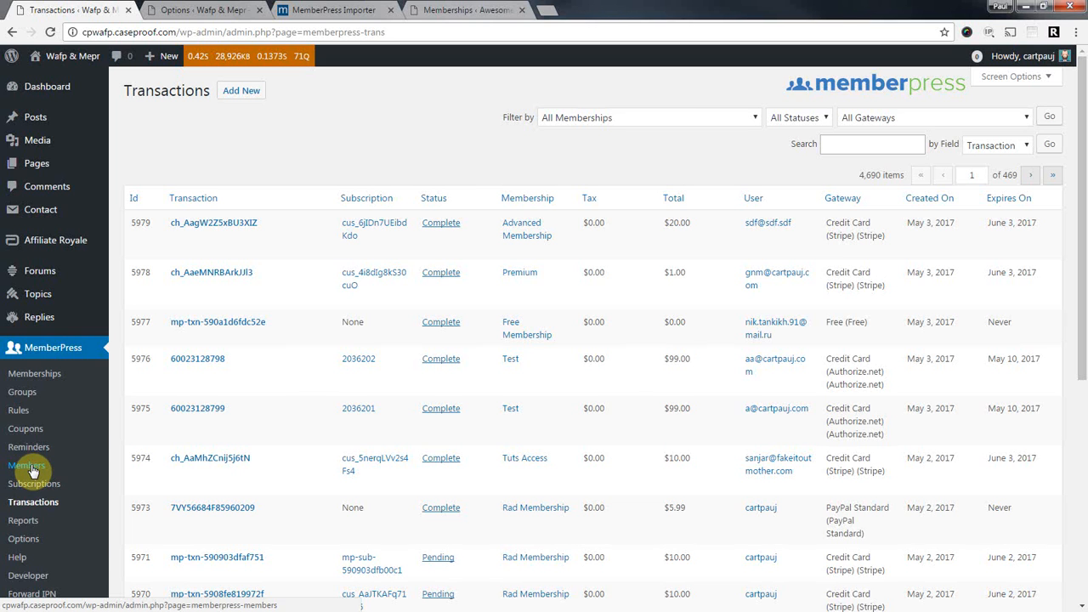
Reload Transactions, export all 4,691 as transactions-1493868305.csv to the Desktop, and open the download.
mouse_move(235, 343)
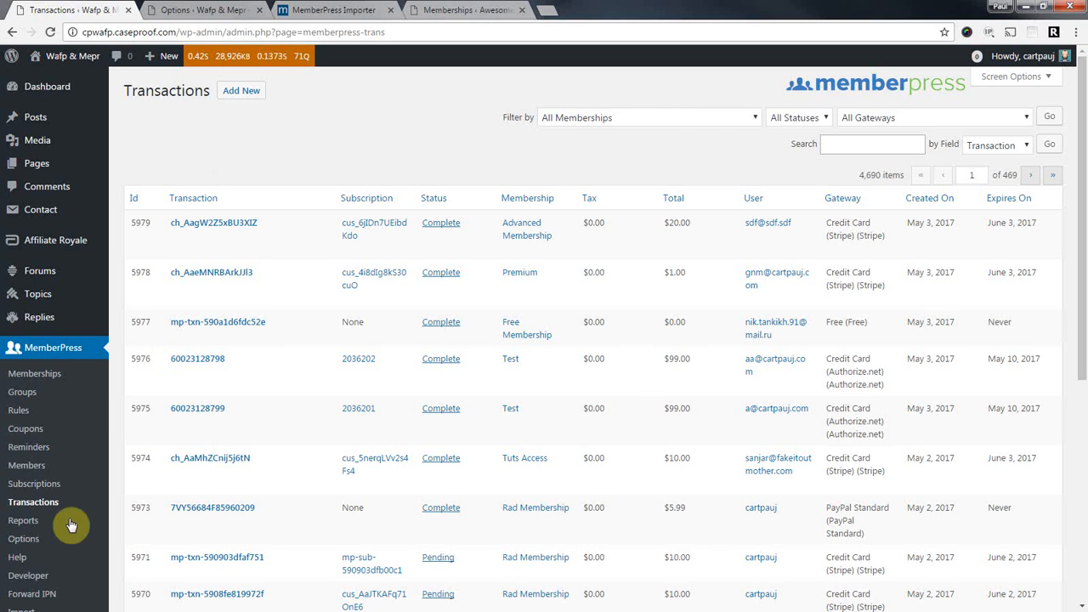
click(25, 506)
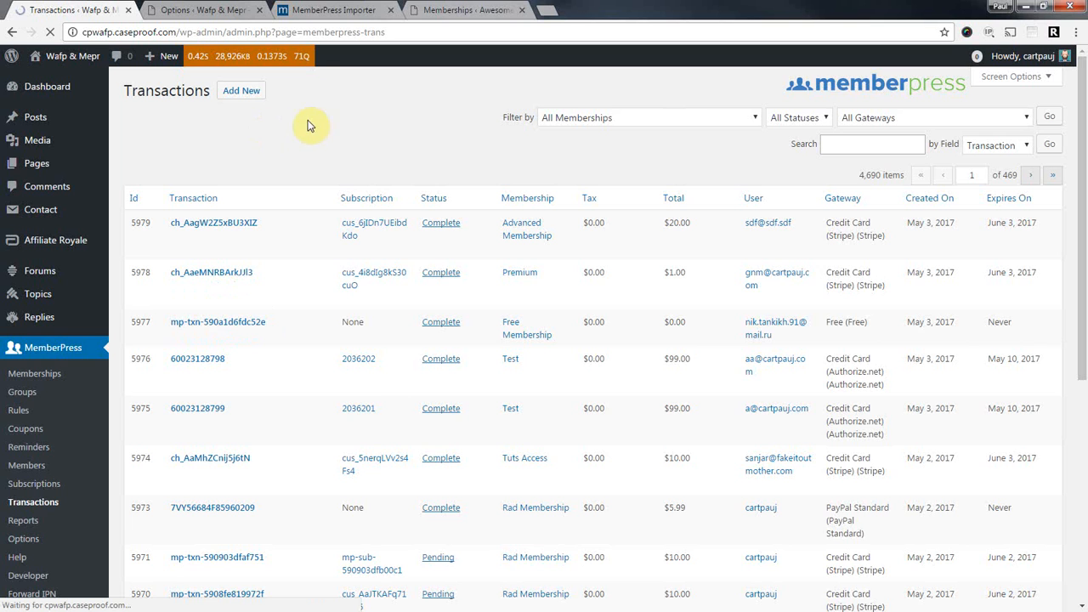
scroll(298, 200, down, 5)
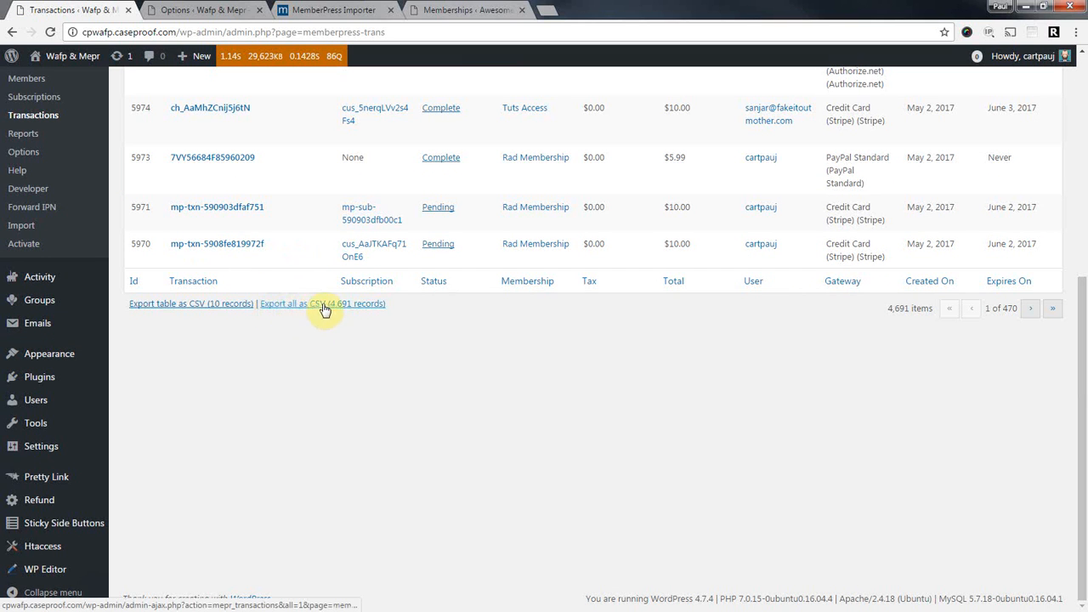
click(297, 309)
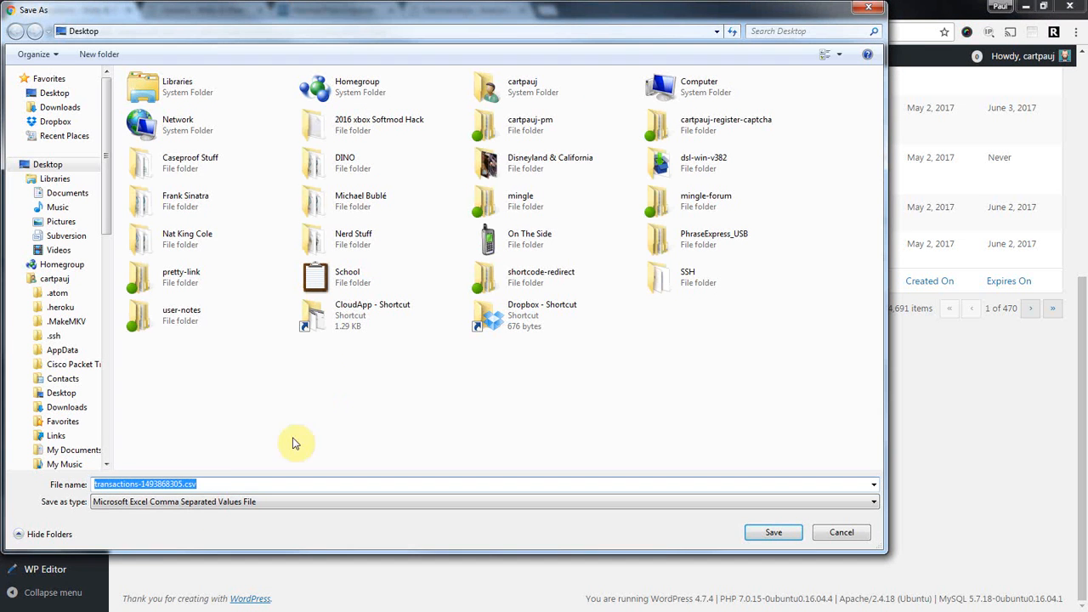
click(765, 532)
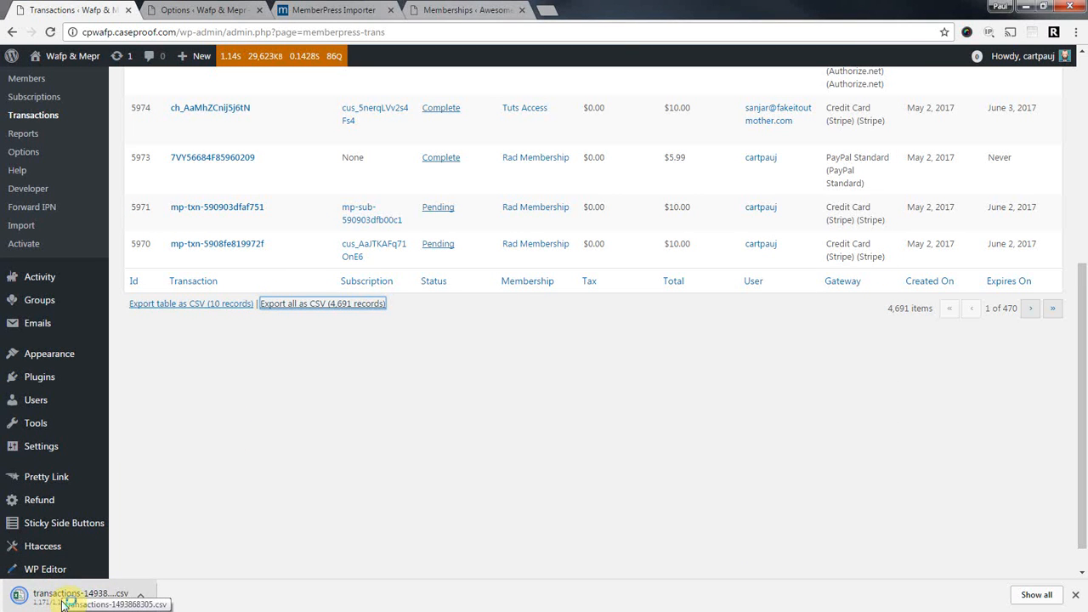
click(29, 592)
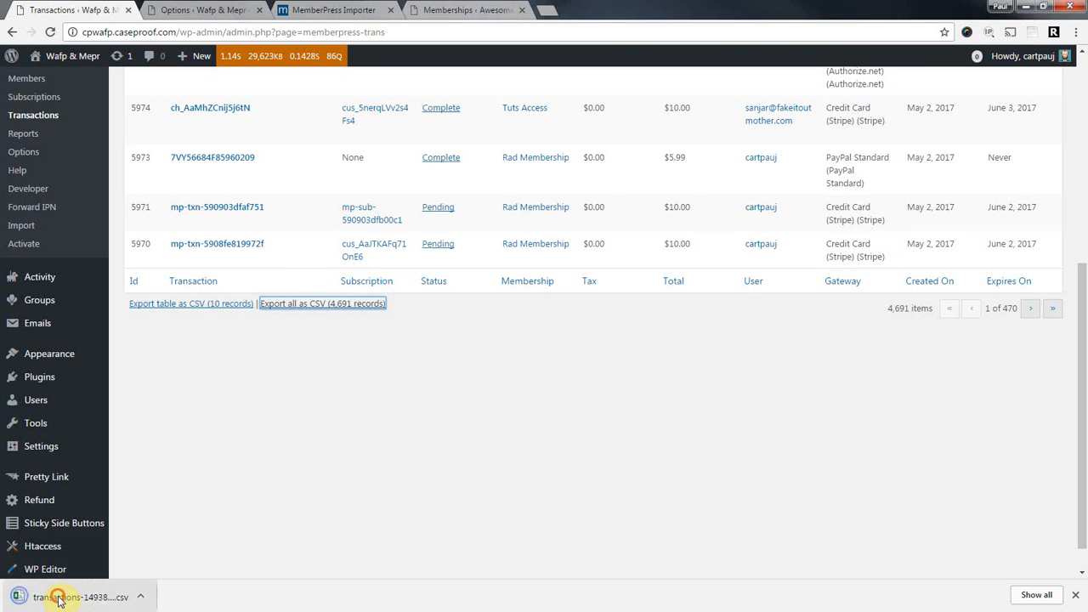
click(1077, 596)
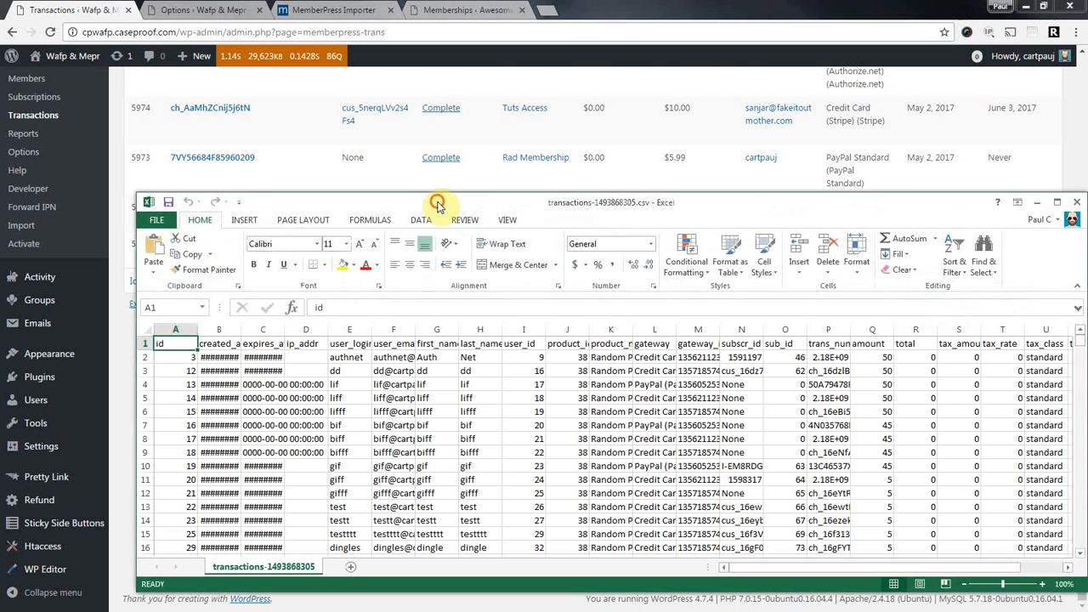
Maximize the transactions sheet and AutoFit the width of every column.
double_click(433, 200)
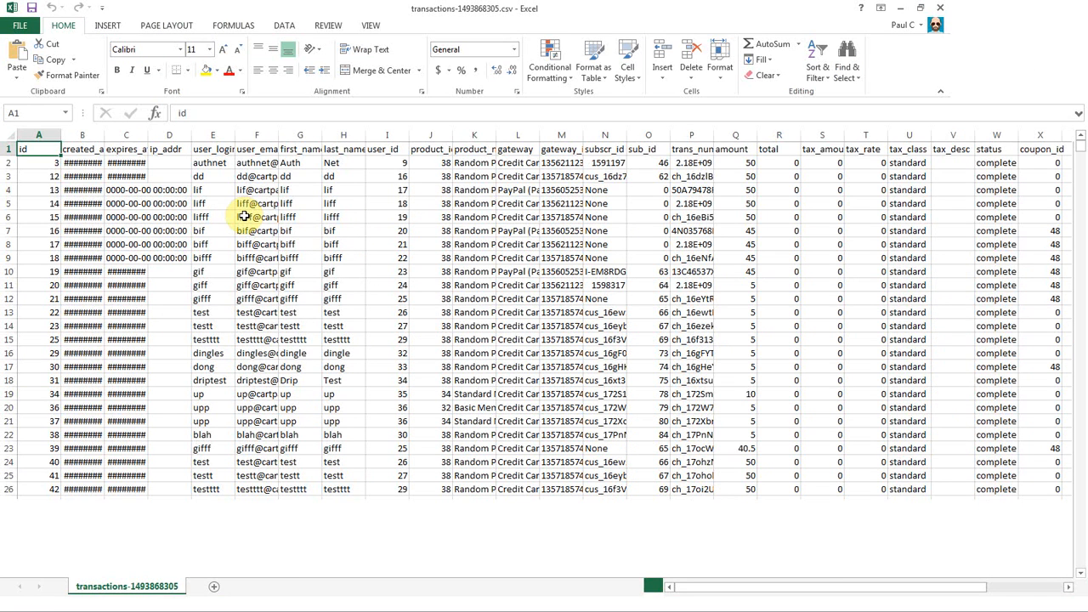
click(10, 135)
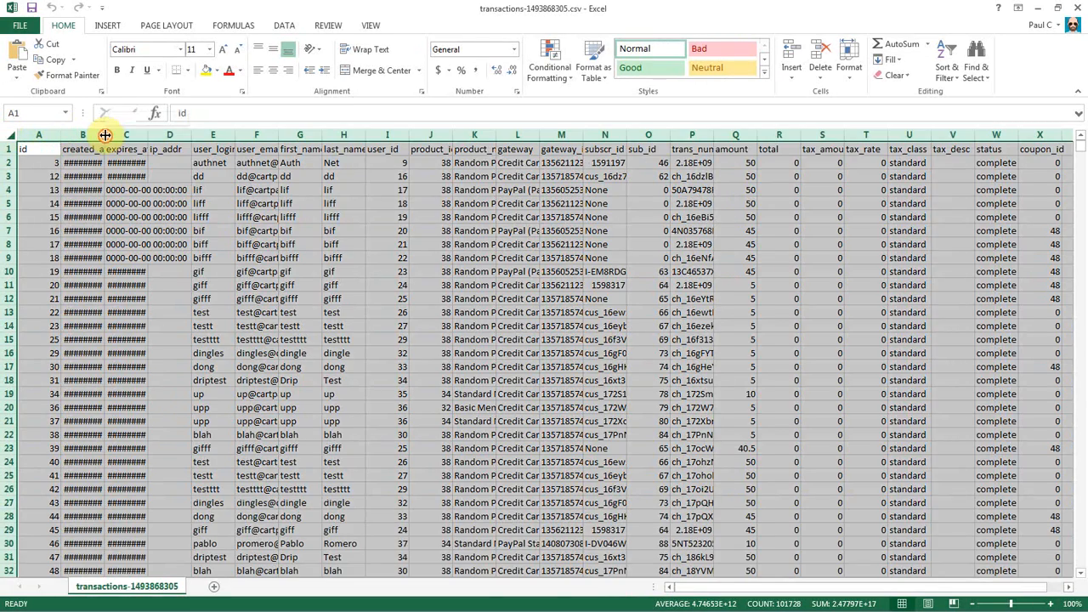
double_click(104, 135)
click(88, 215)
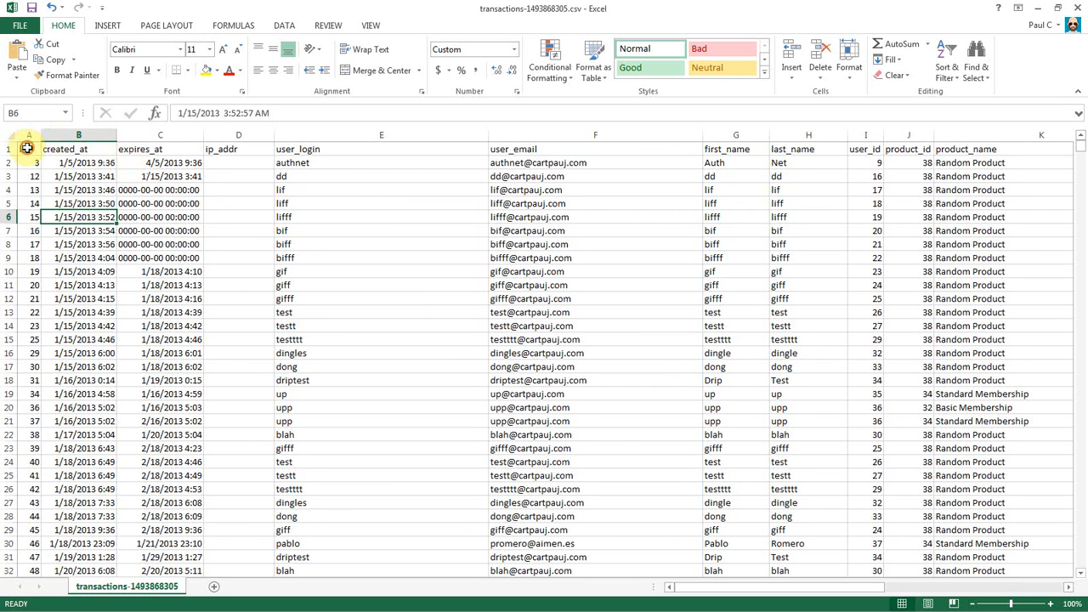
Review the created_at, expires_at and user_login headings, then select the id column.
click(78, 149)
click(150, 149)
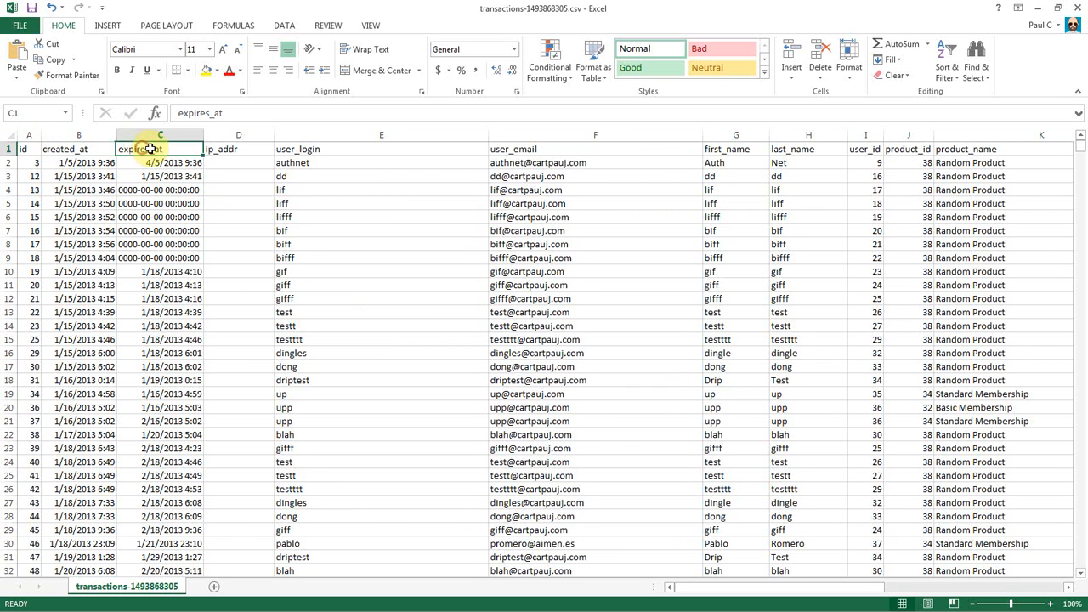
click(32, 134)
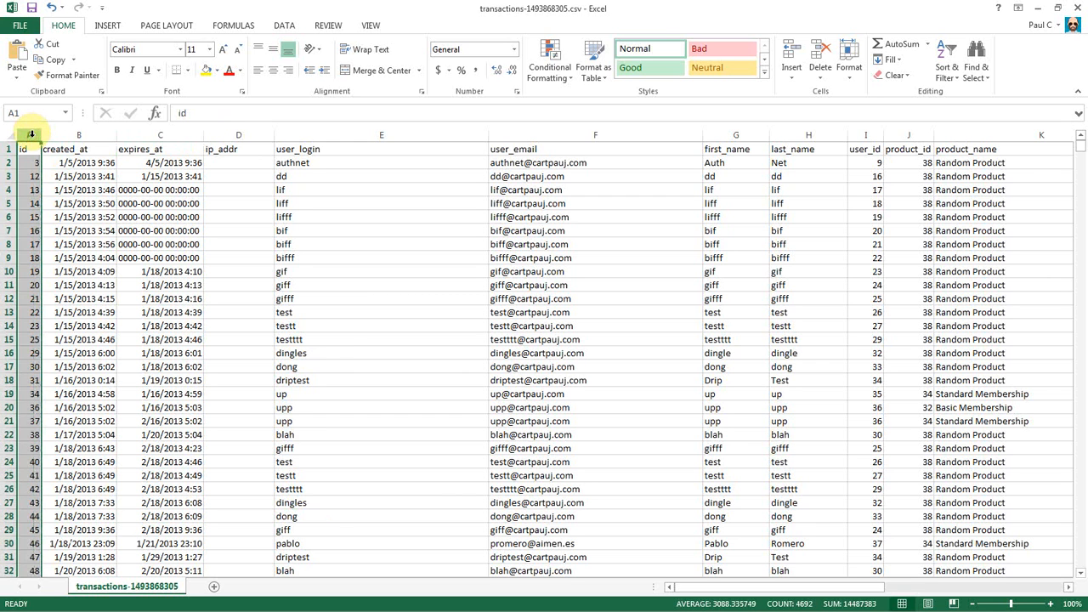
click(54, 147)
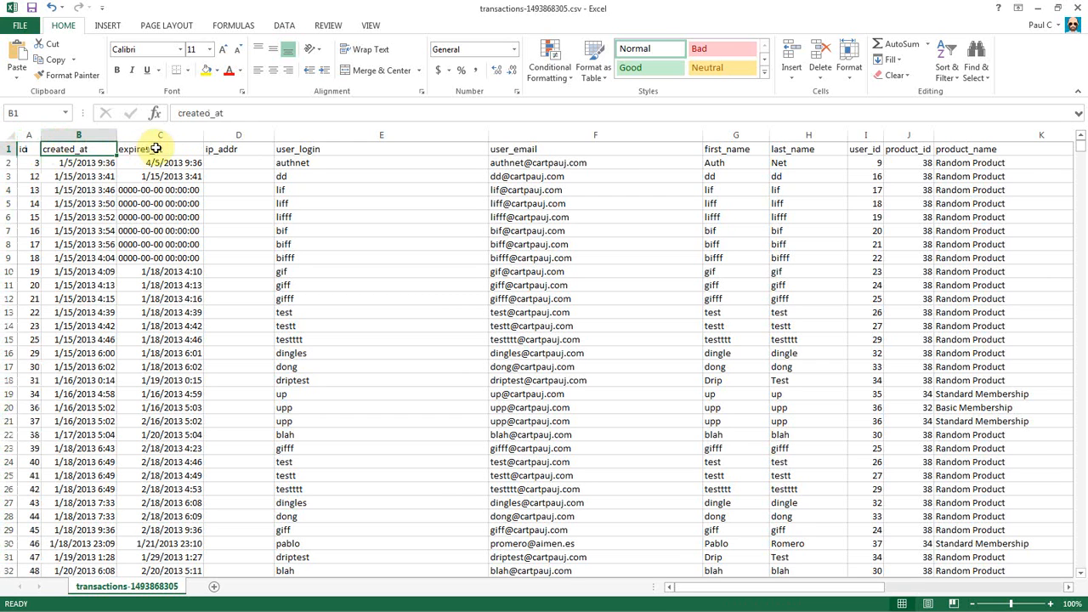
click(350, 148)
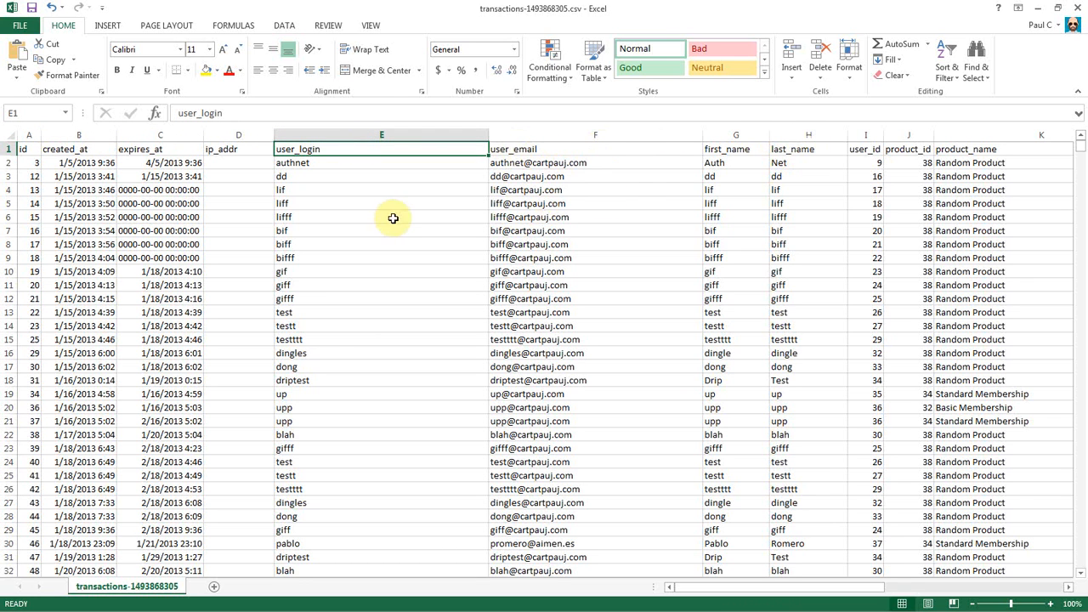
click(30, 134)
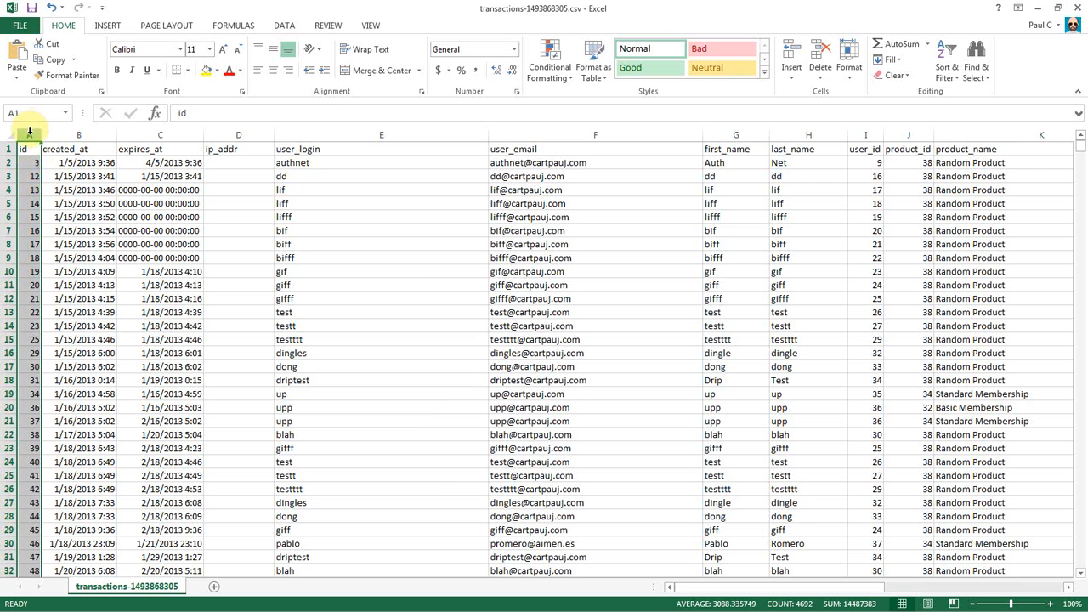
Delete the id column and give created_at and expires_at the custom format yyyy-mm-dd hh:mm:ss.
right_click(29, 135)
click(82, 246)
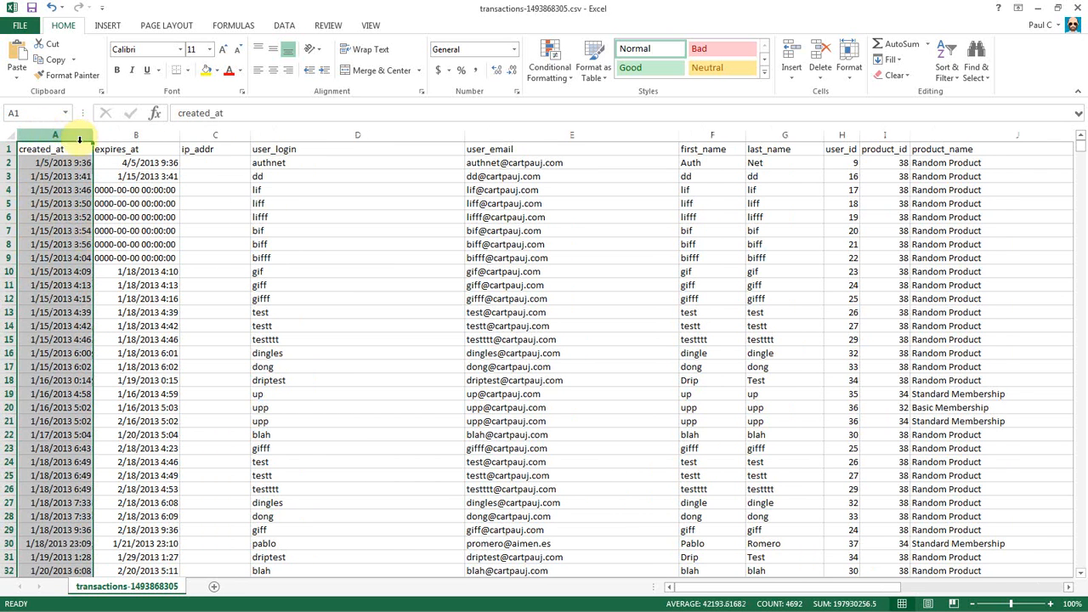
drag(49, 132, 129, 127)
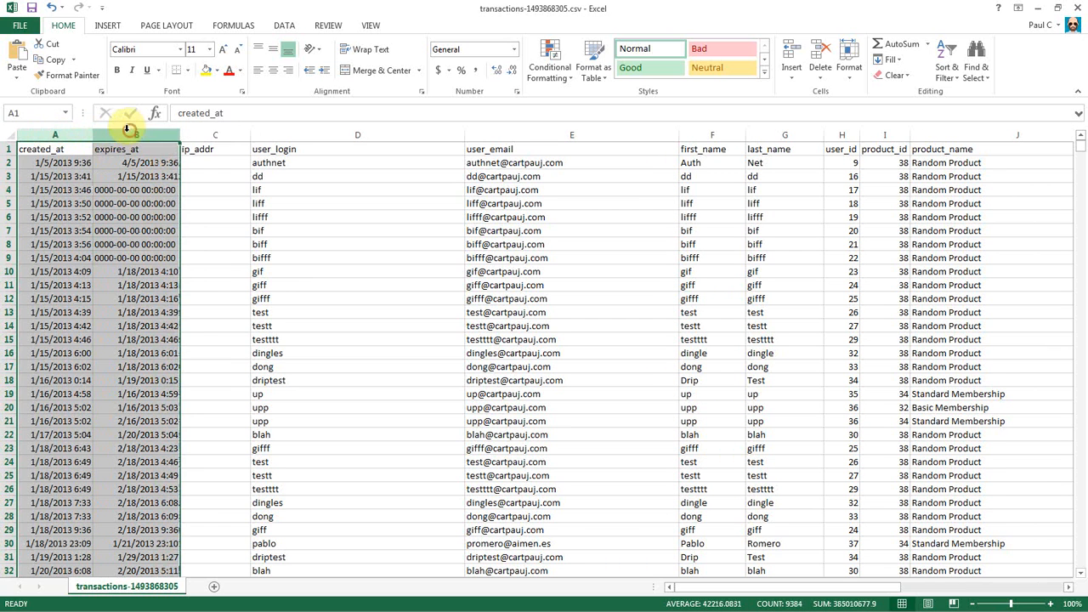
right_click(119, 138)
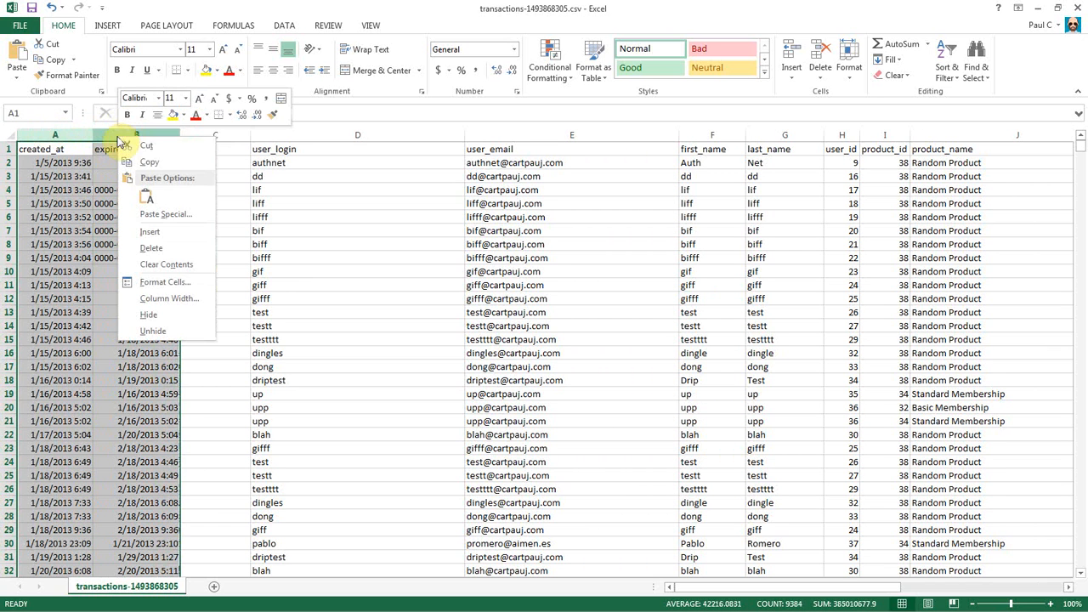
click(165, 284)
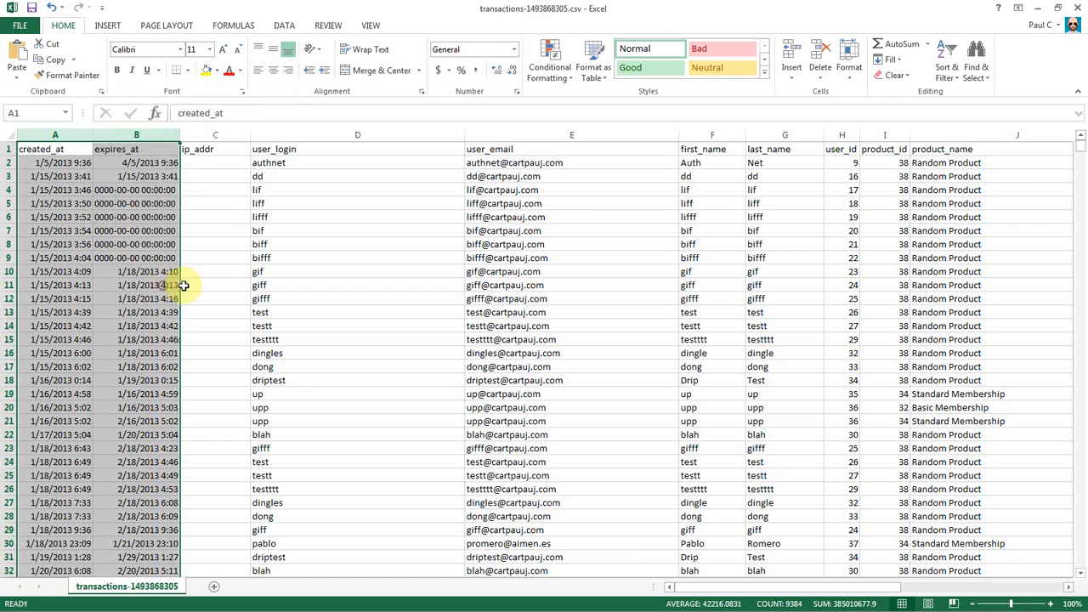
drag(115, 127, 248, 127)
click(153, 276)
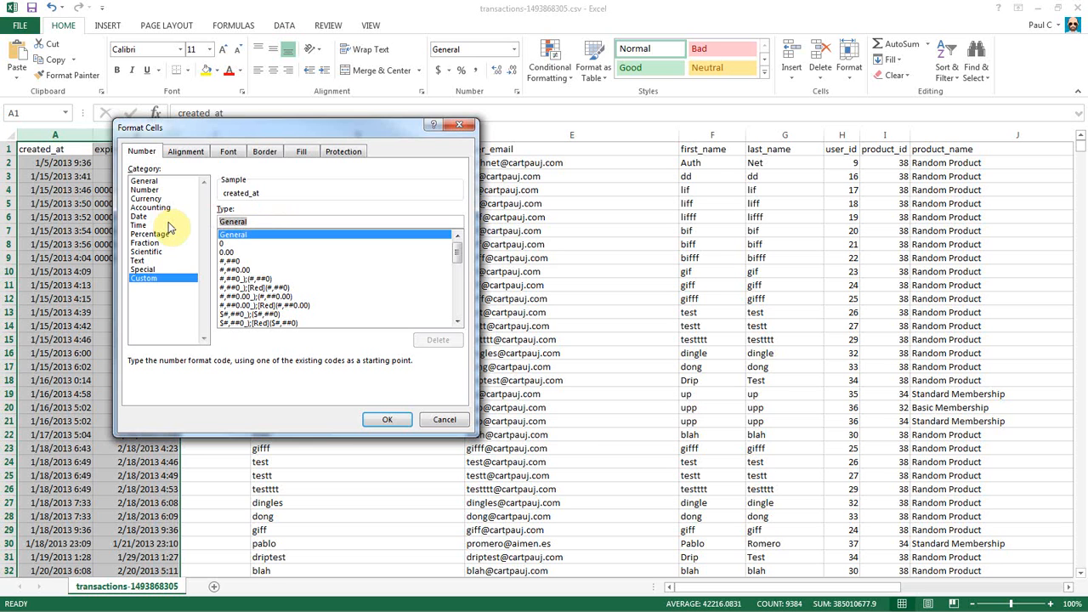
text(yyyy-mm-dd hh:mm:ss)
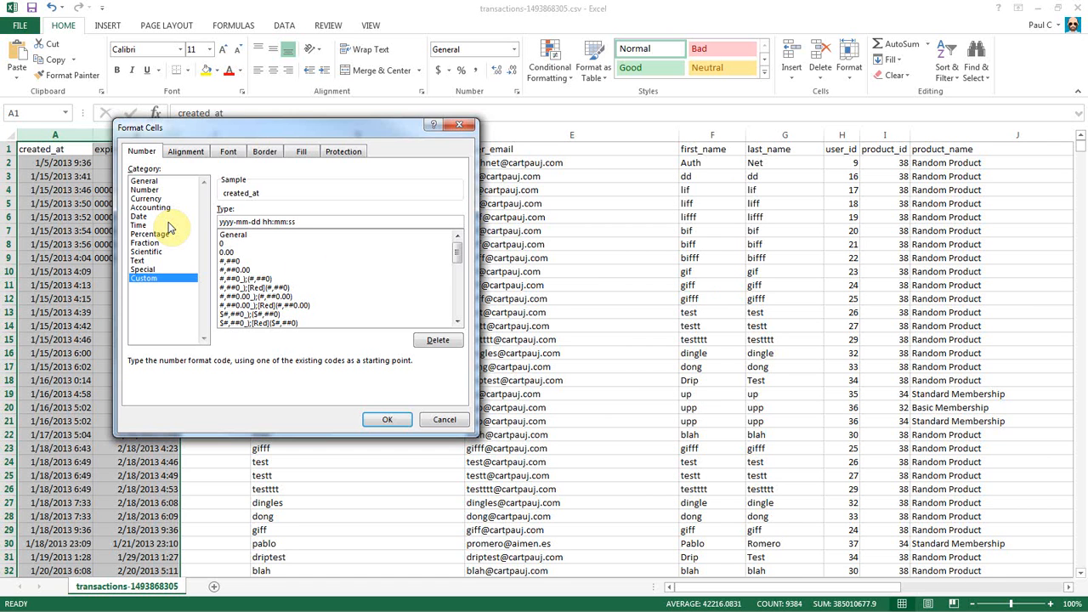
click(401, 419)
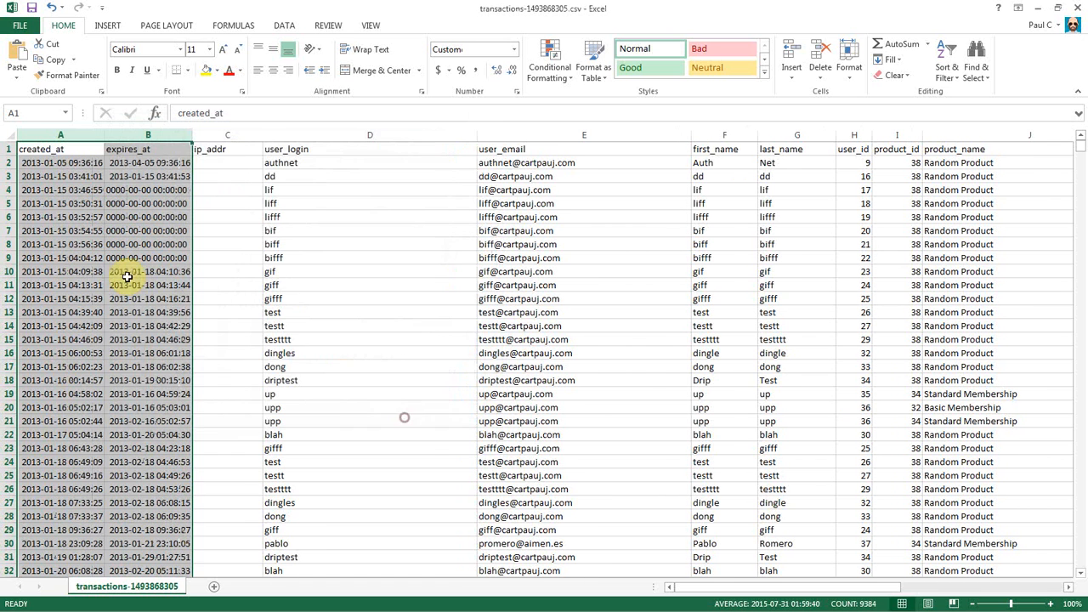
Check the ip_addr and user_login headings, then delete the user_email column.
click(68, 179)
scroll(136, 275, down, 19)
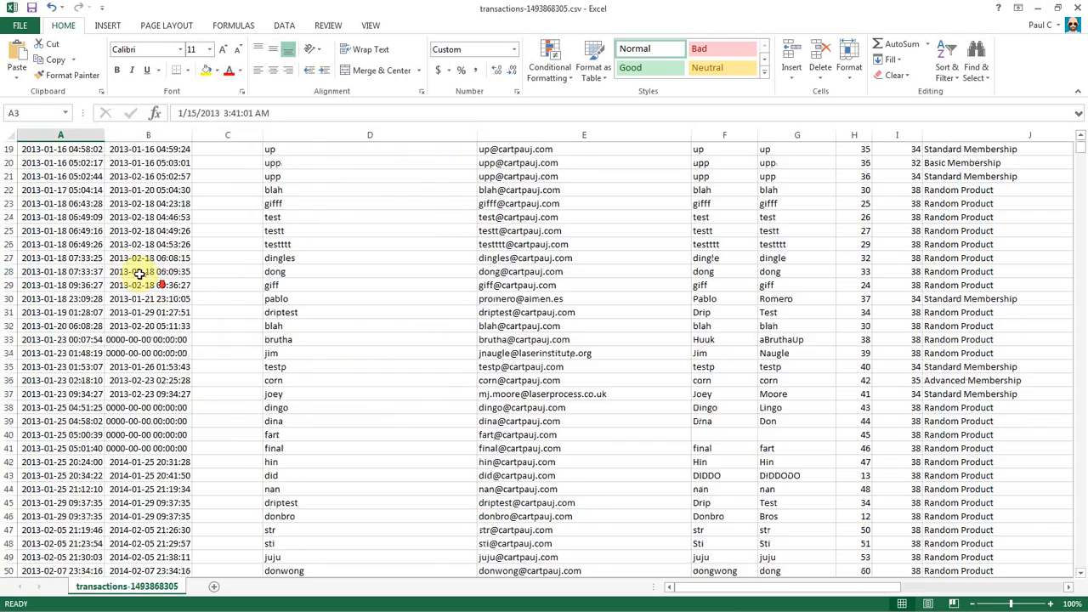
scroll(136, 275, down, 6)
scroll(140, 274, up, 20)
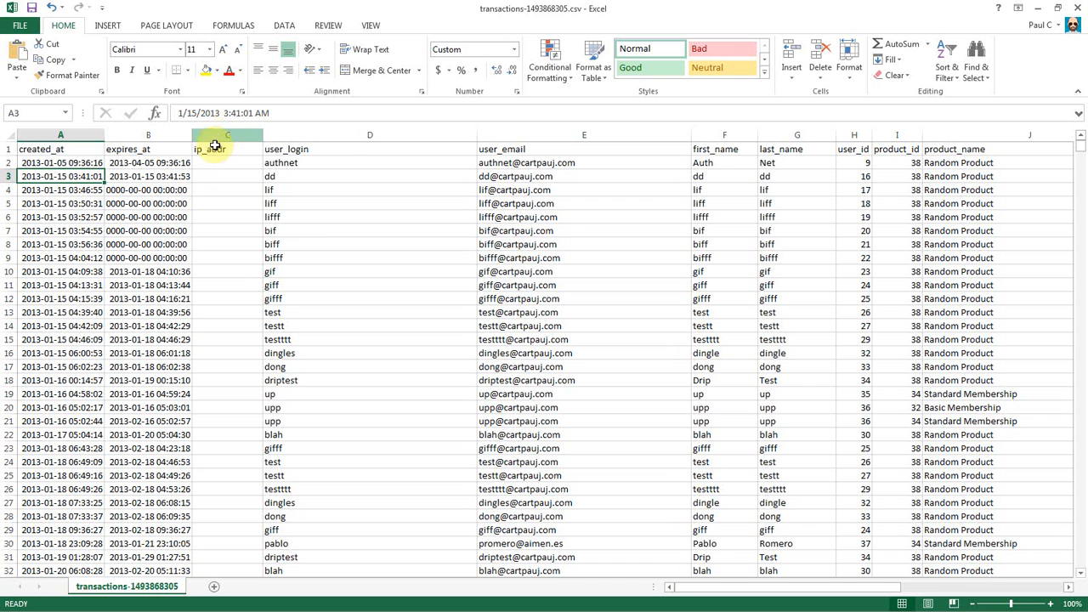
click(231, 149)
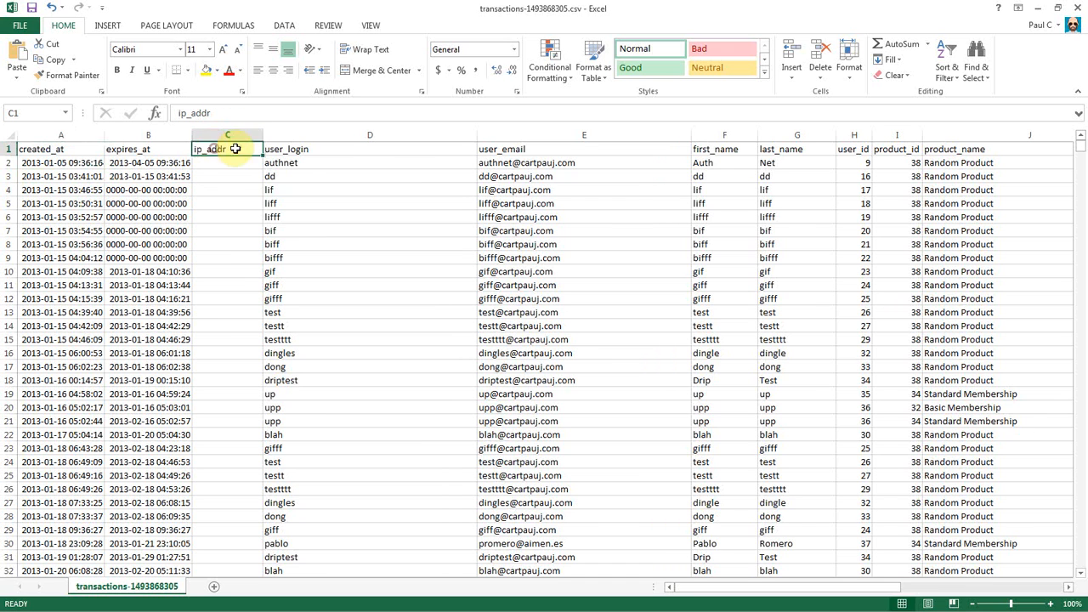
click(286, 148)
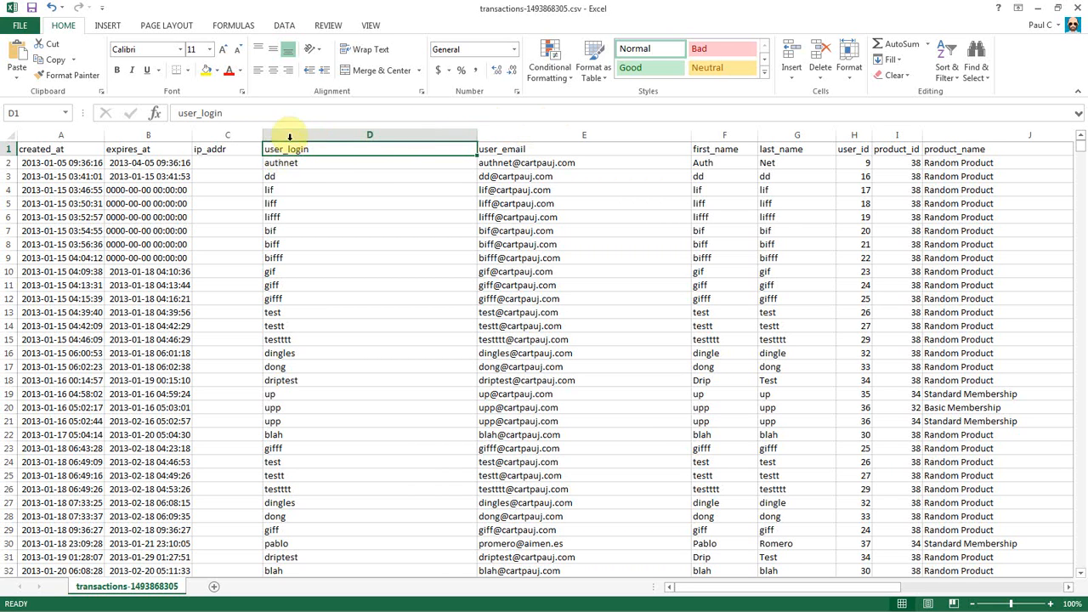
click(544, 135)
right_click(520, 134)
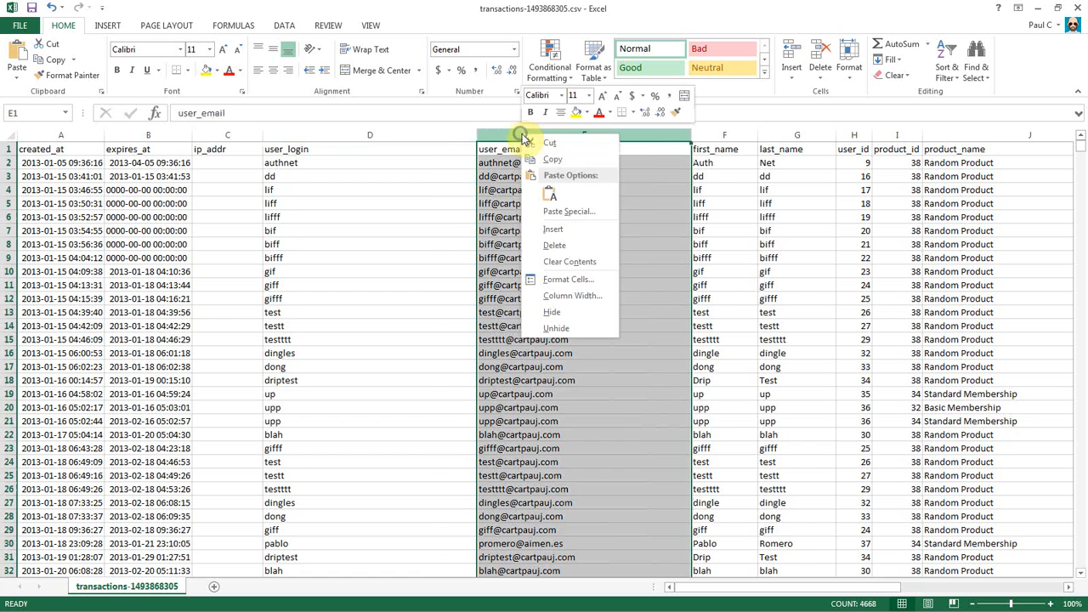
click(574, 246)
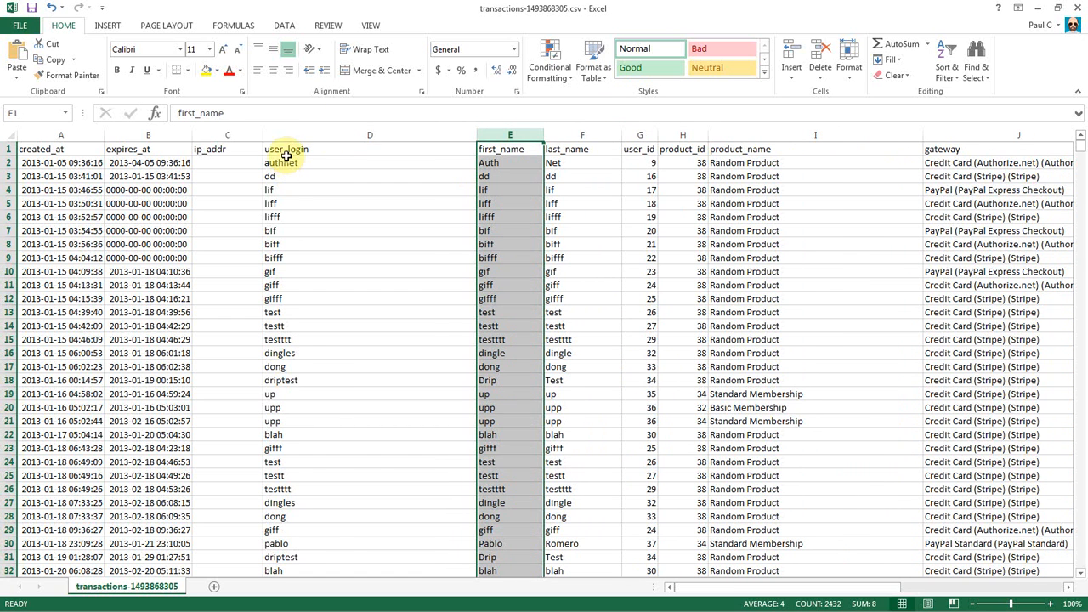
Rename the user_login heading in D1 to username.
click(285, 151)
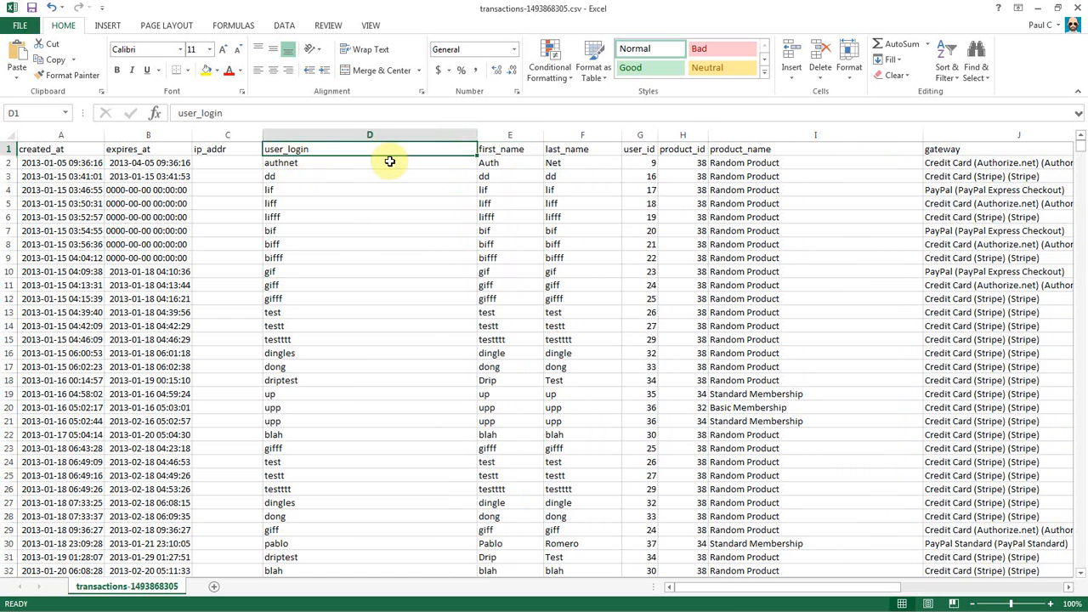
text(user)
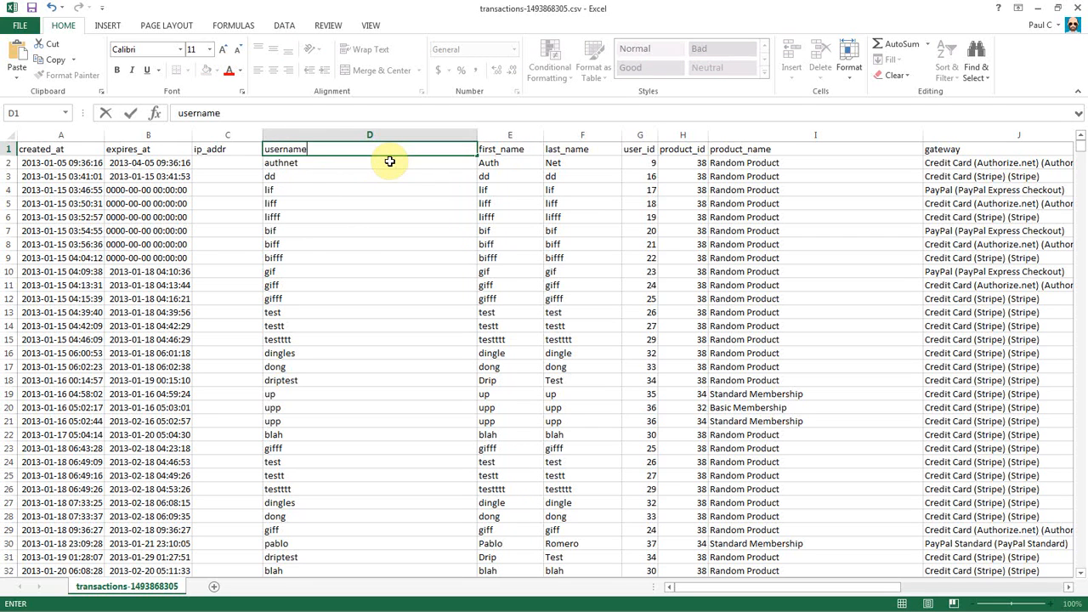
click(312, 201)
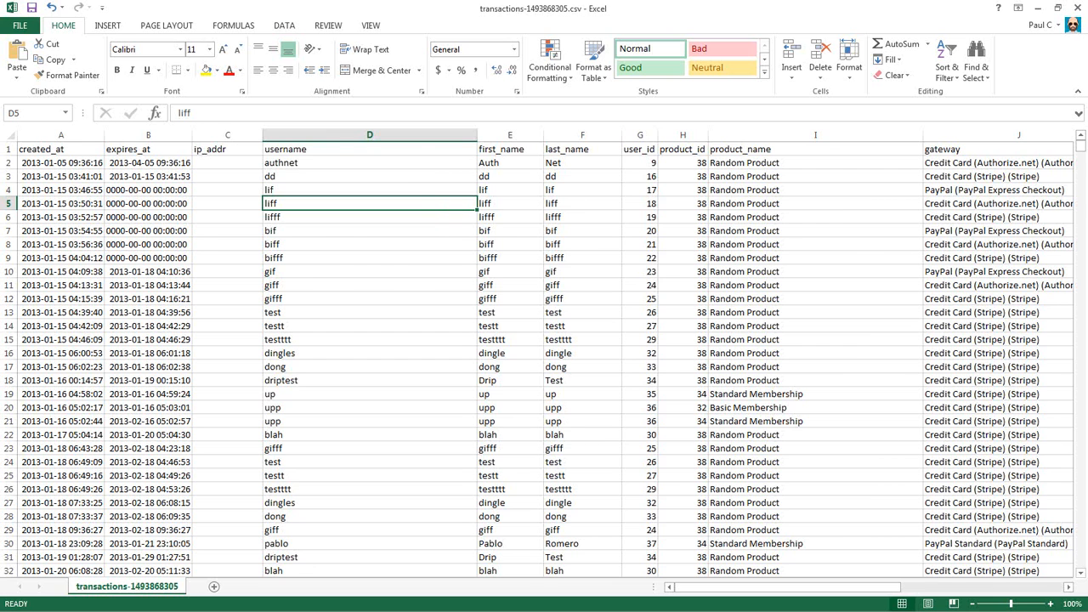
key(alt+Tab)
click(340, 9)
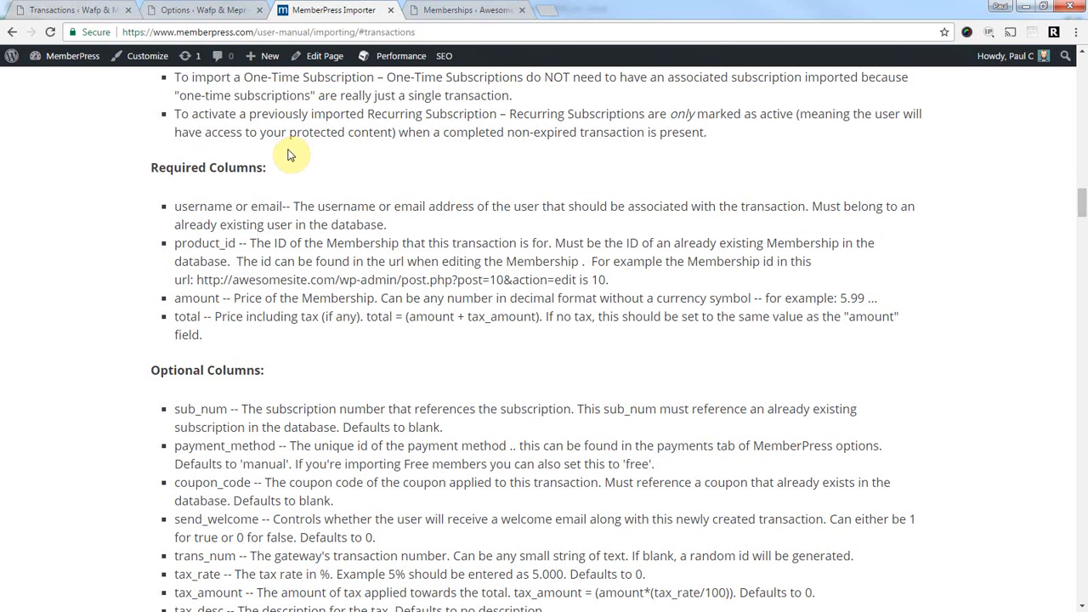
scroll(268, 174, up, 1)
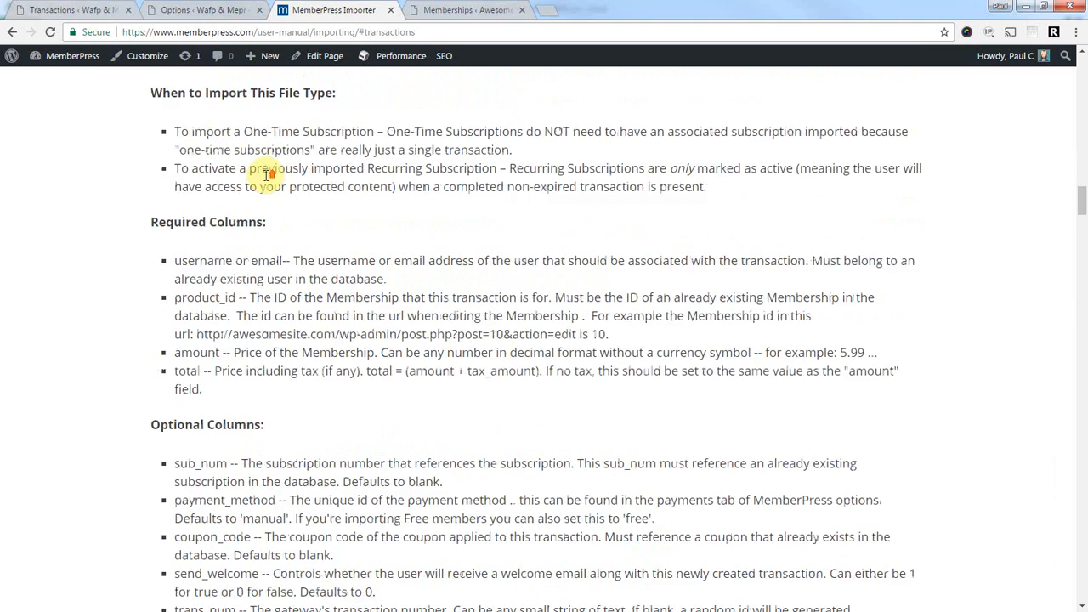
scroll(268, 174, up, 4)
drag(160, 124, 352, 123)
click(261, 123)
scroll(107, 255, down, 1)
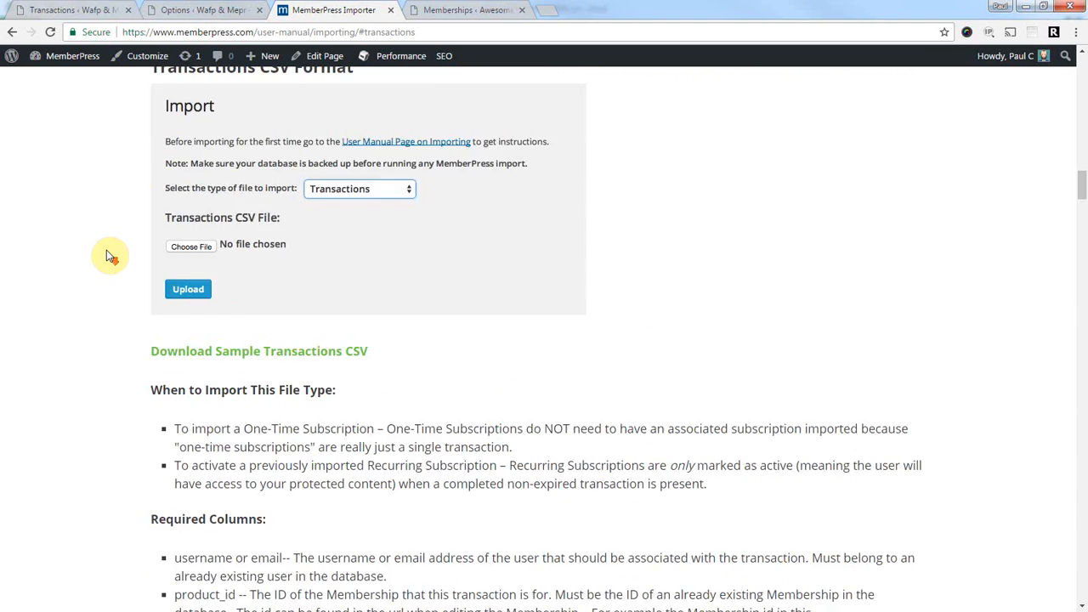
scroll(107, 256, down, 3)
scroll(90, 247, down, 2)
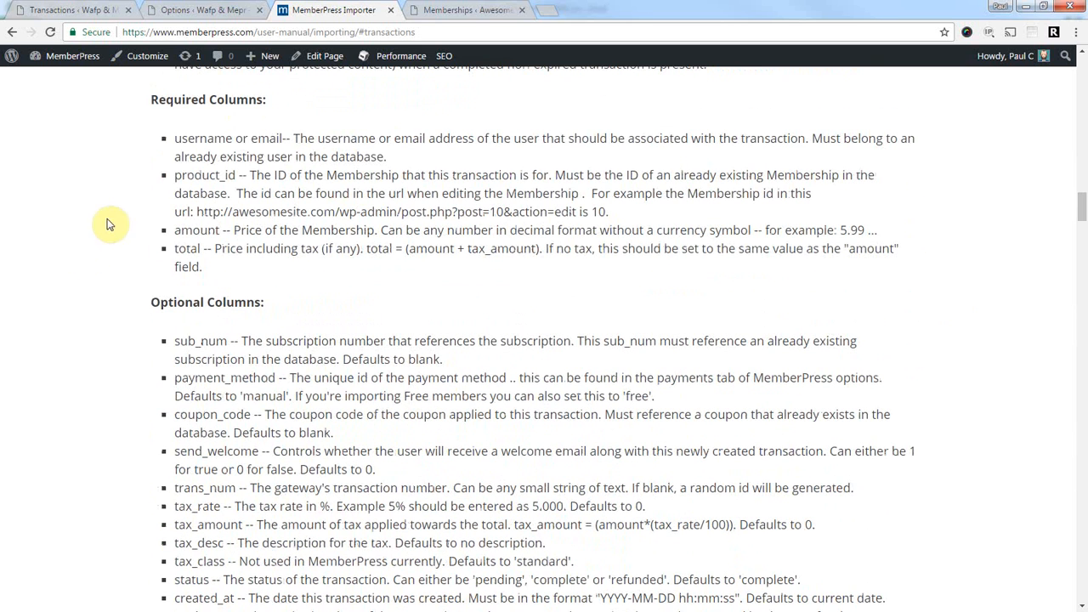
drag(175, 138, 283, 138)
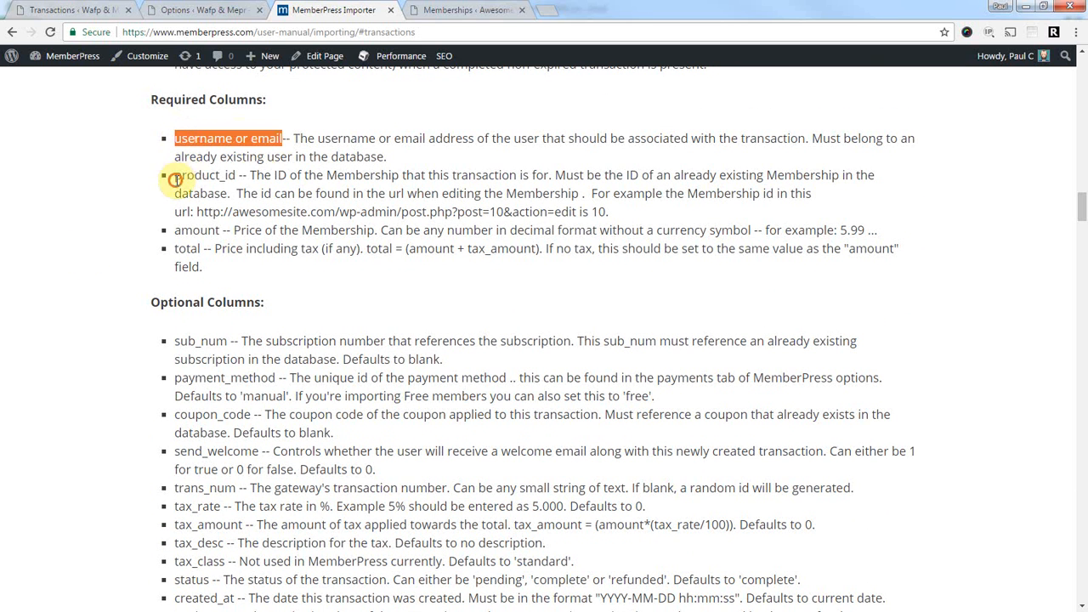
drag(176, 176, 245, 175)
click(182, 227)
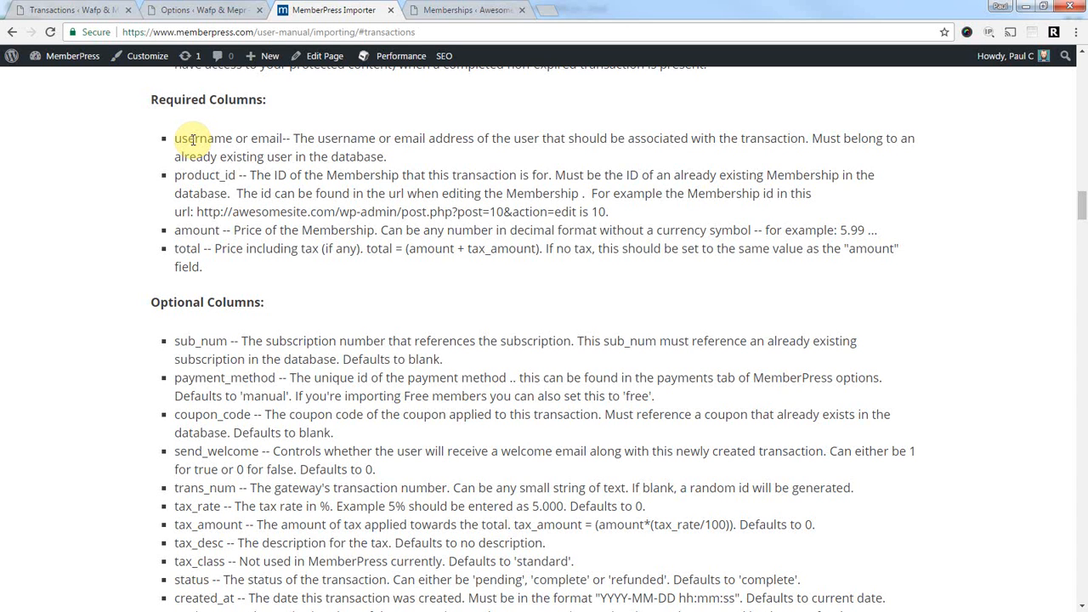
drag(175, 139, 231, 138)
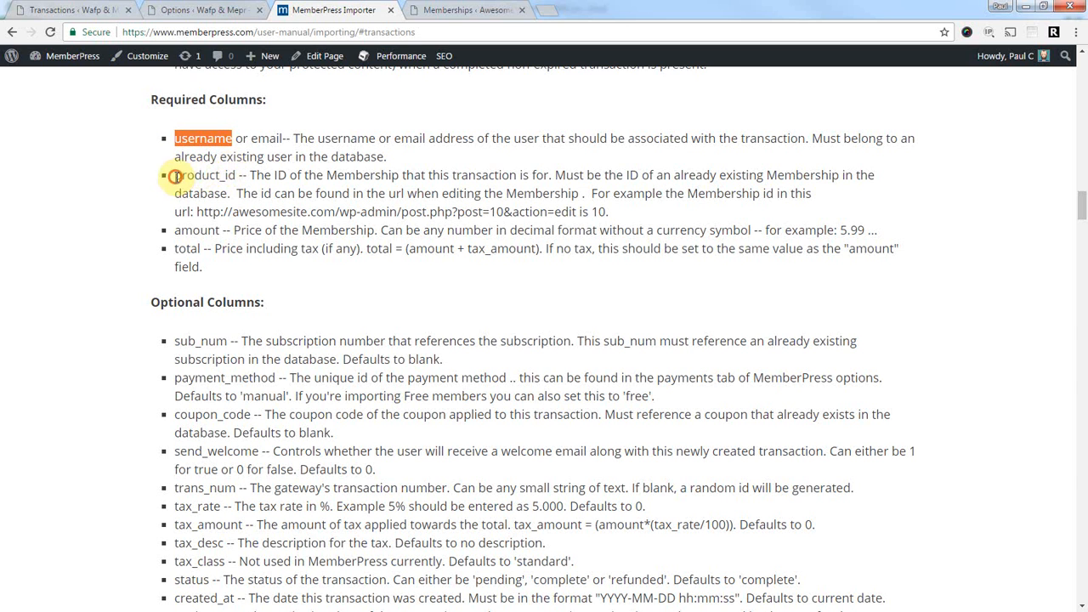
drag(174, 175, 234, 175)
drag(175, 231, 201, 249)
click(111, 311)
scroll(111, 306, down, 3)
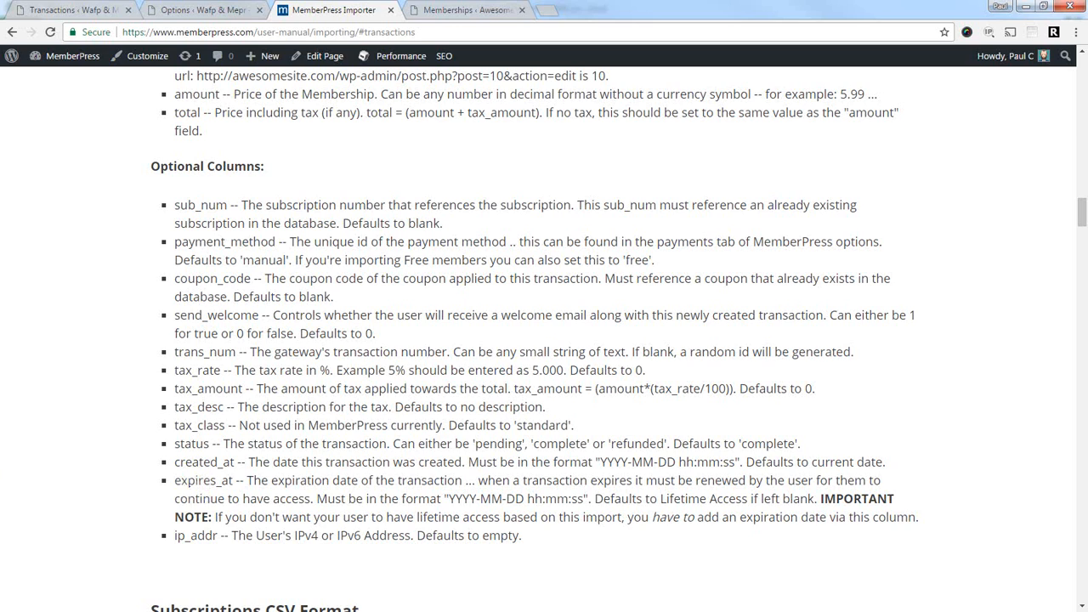
key(alt+Tab)
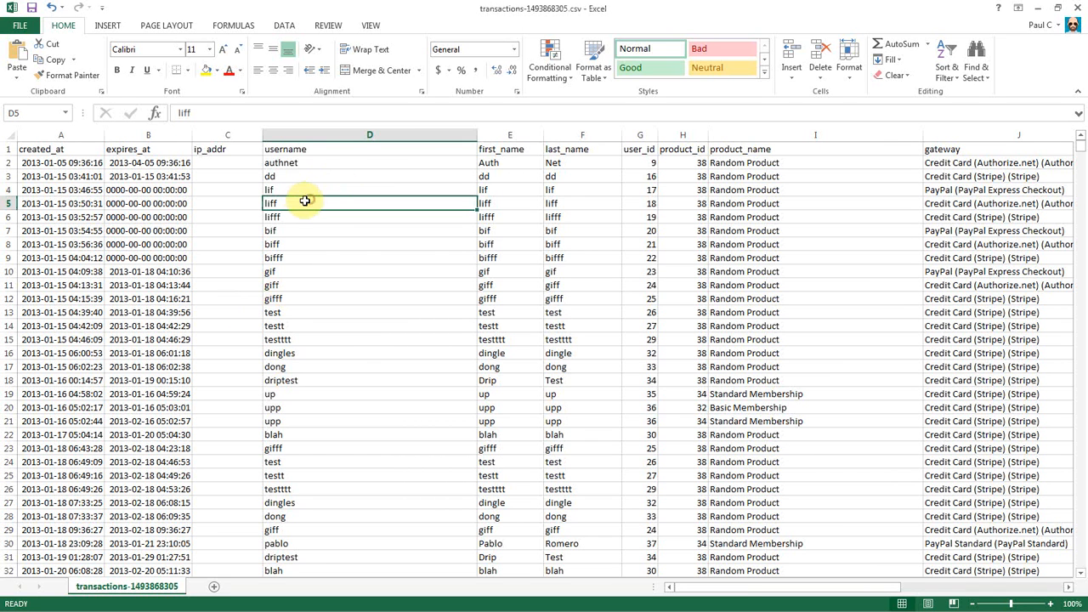
Delete the first_name, last_name and user_id columns.
click(293, 150)
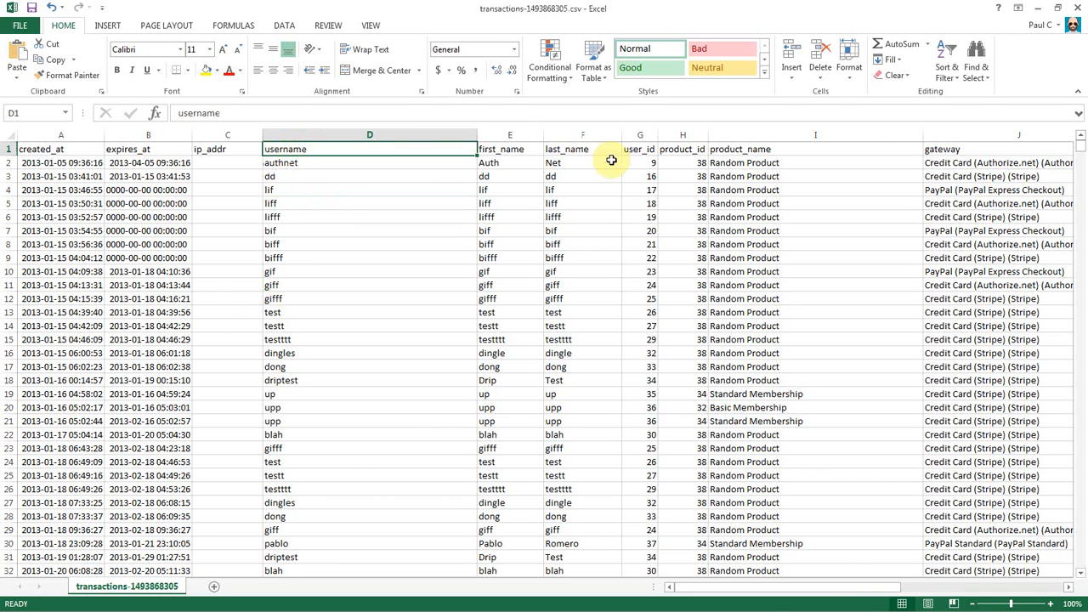
click(514, 134)
drag(493, 129, 631, 135)
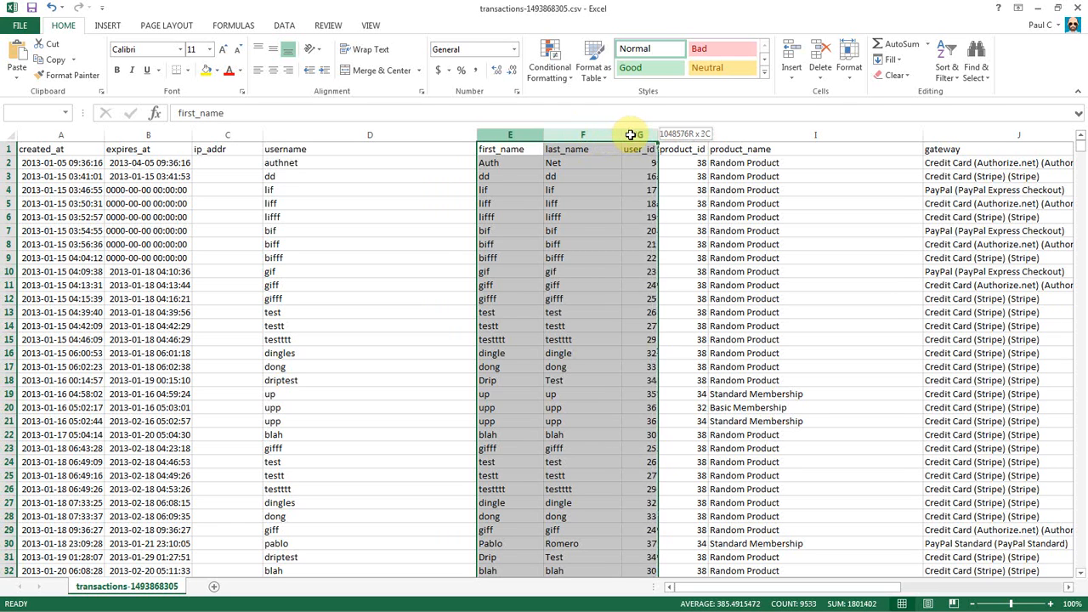
drag(625, 134, 652, 133)
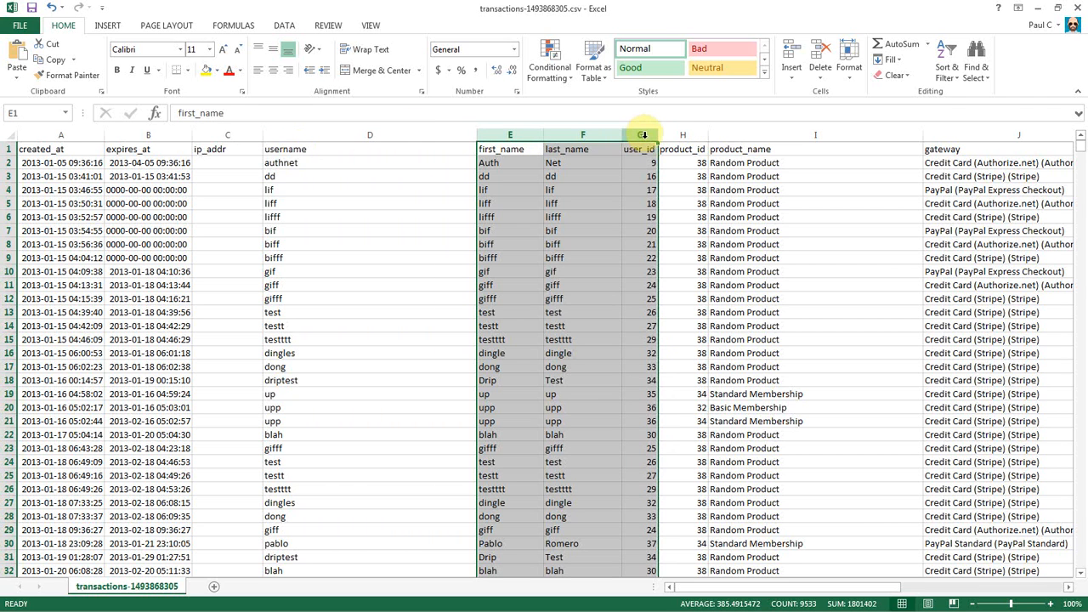
drag(642, 133, 693, 133)
drag(505, 134, 643, 128)
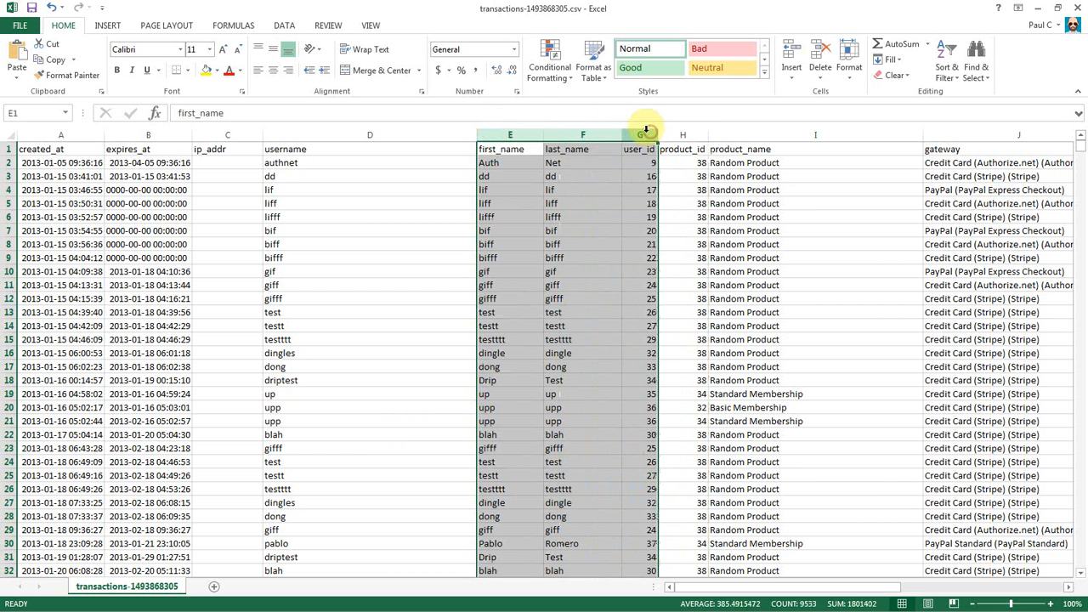
right_click(572, 136)
click(627, 253)
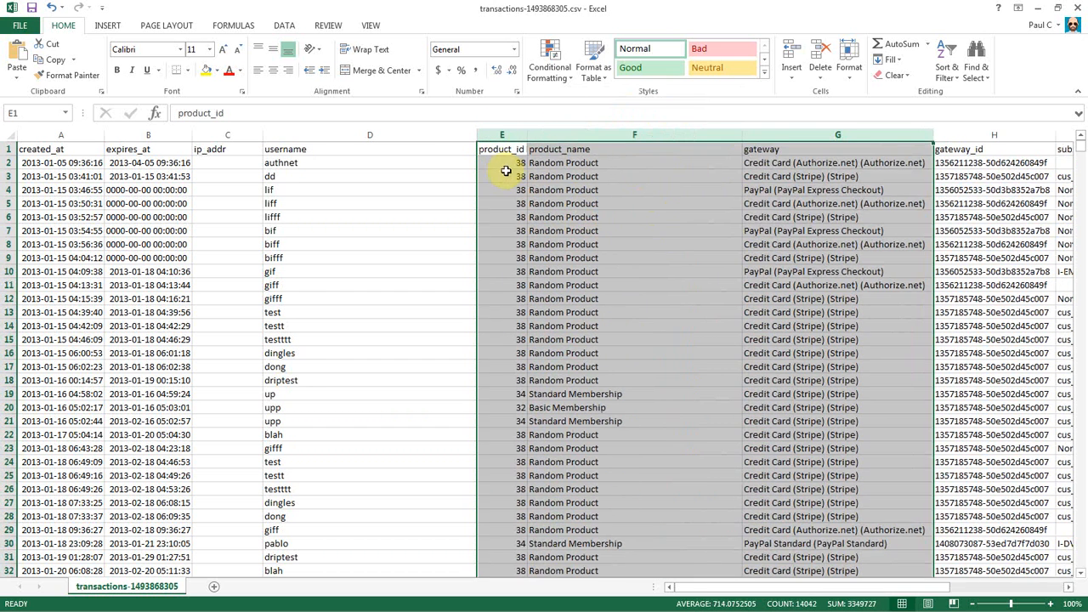
Delete the product_name and gateway columns.
click(502, 150)
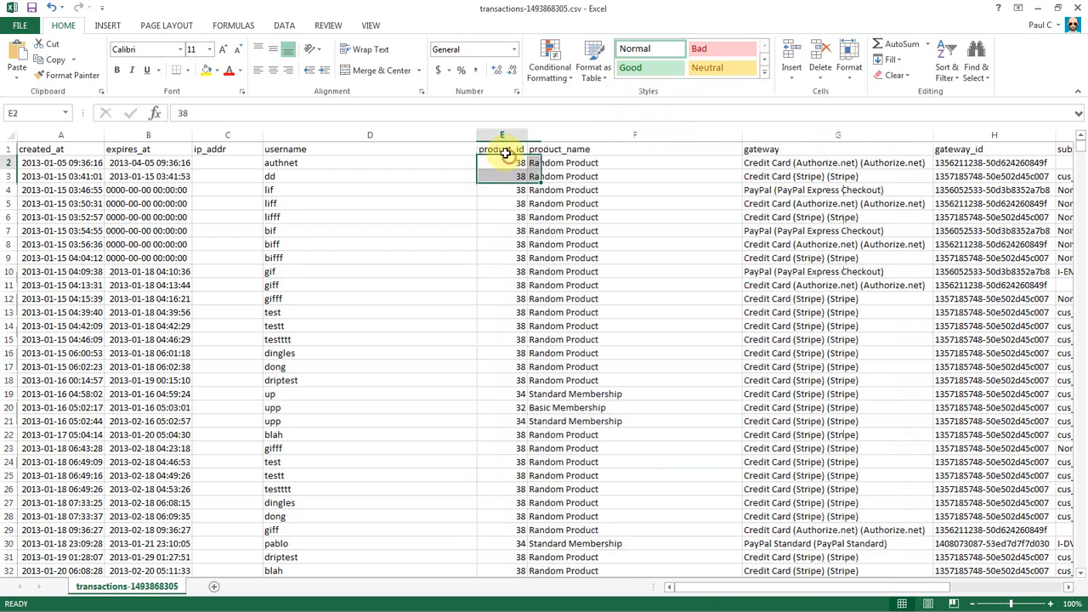
click(563, 134)
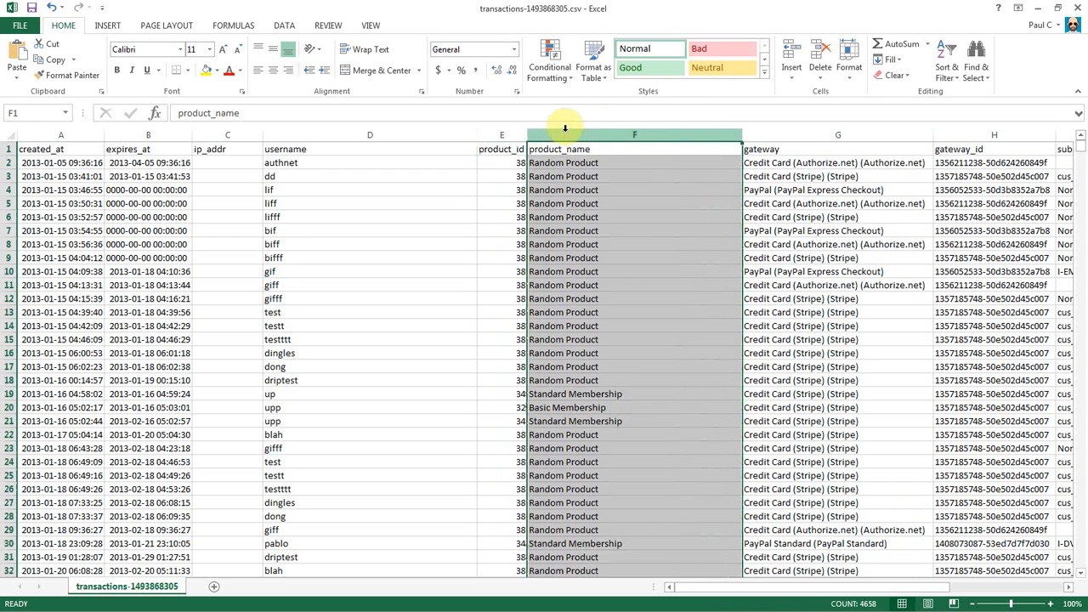
drag(632, 134, 766, 134)
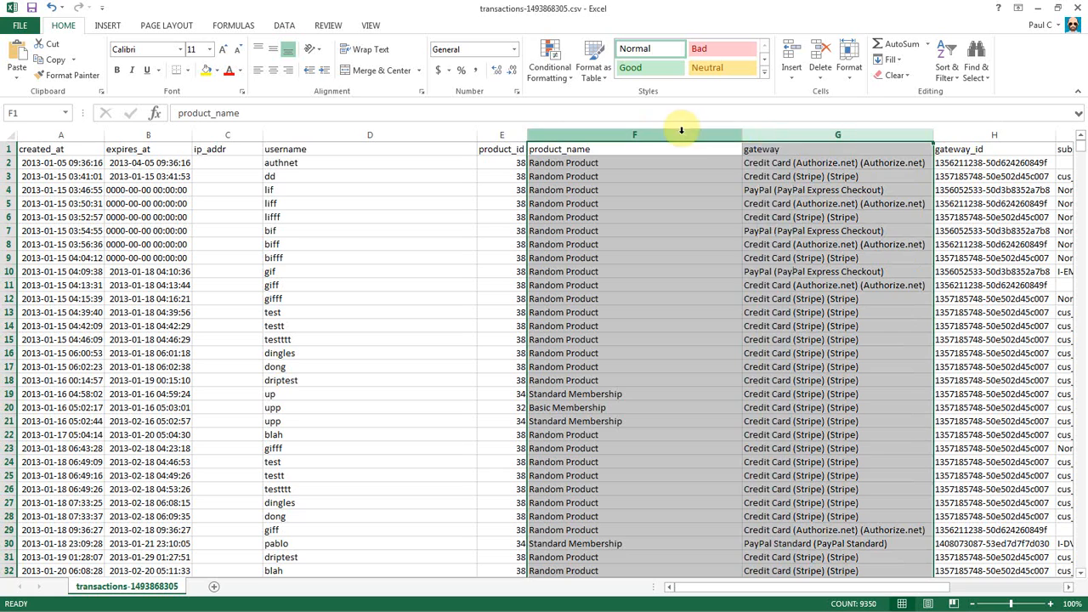
right_click(682, 130)
click(736, 246)
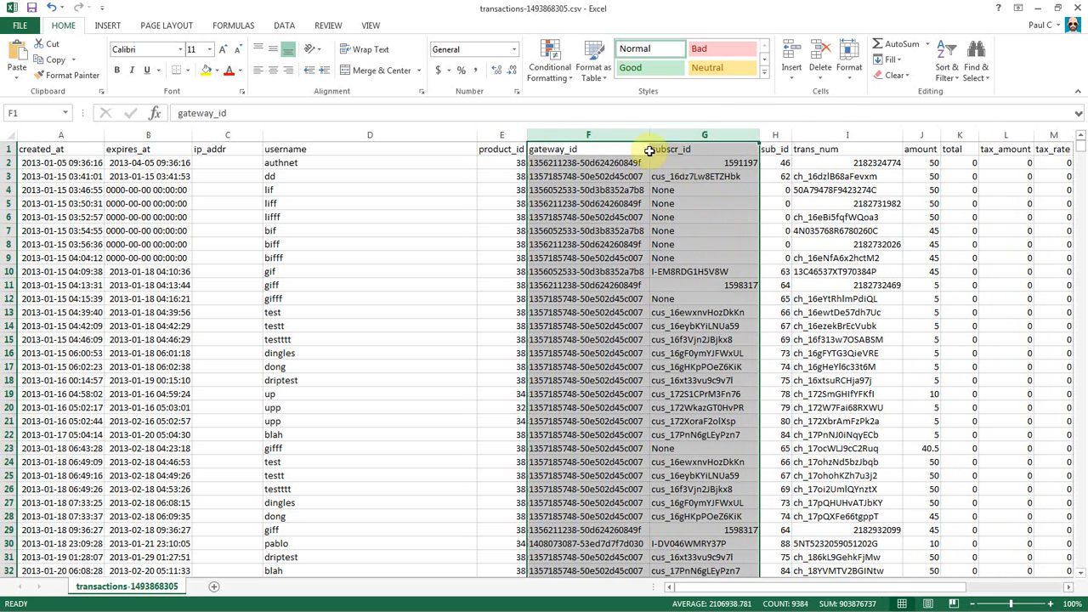
Rename the gateway_id heading to payment_method and subscr_id to sub_num.
click(589, 163)
click(565, 188)
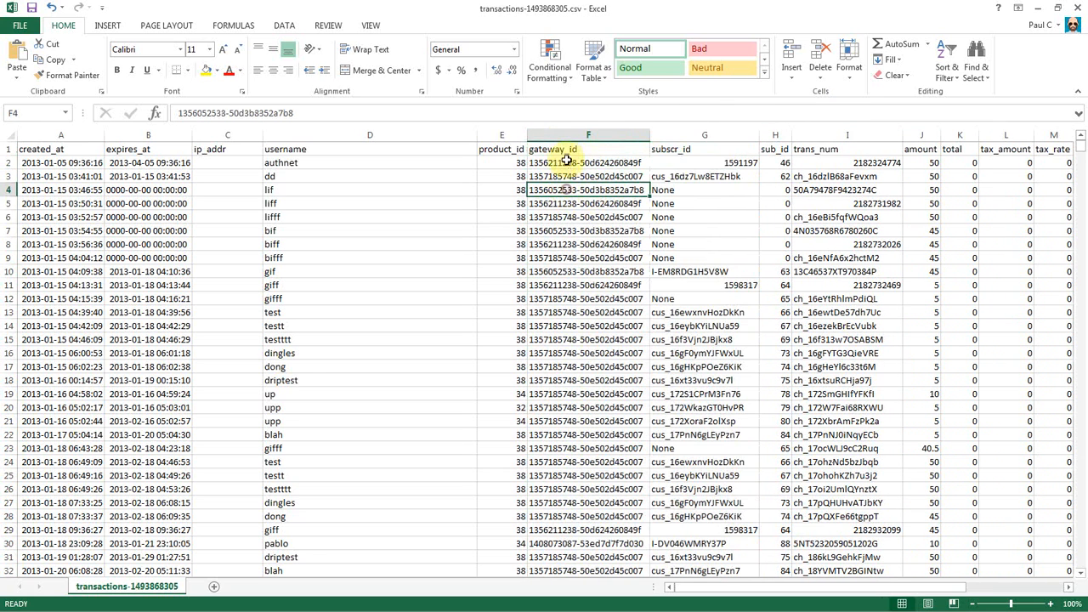
click(582, 152)
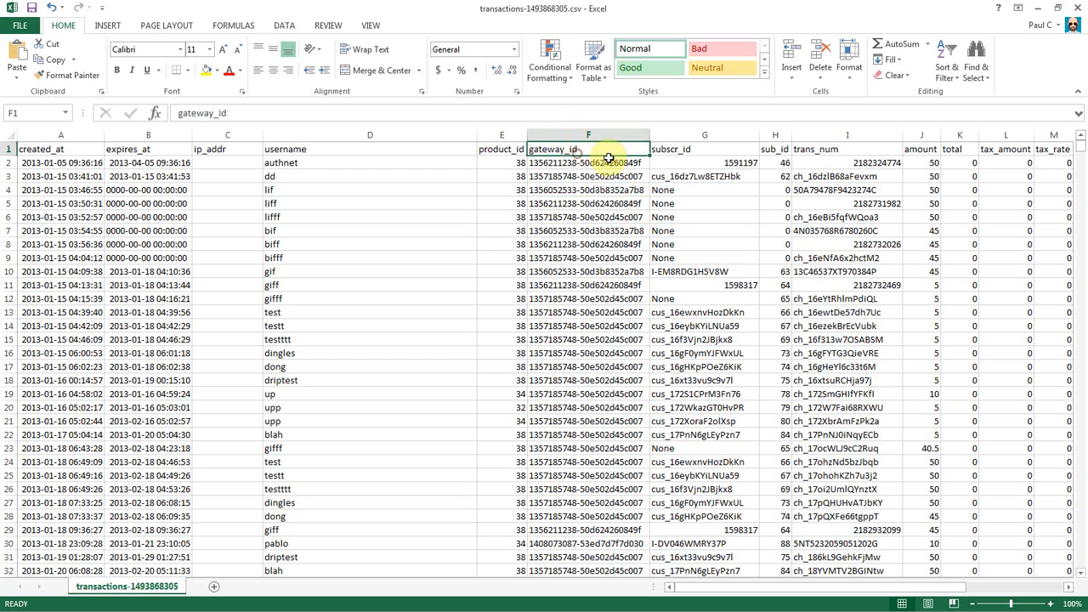
text(payment_me)
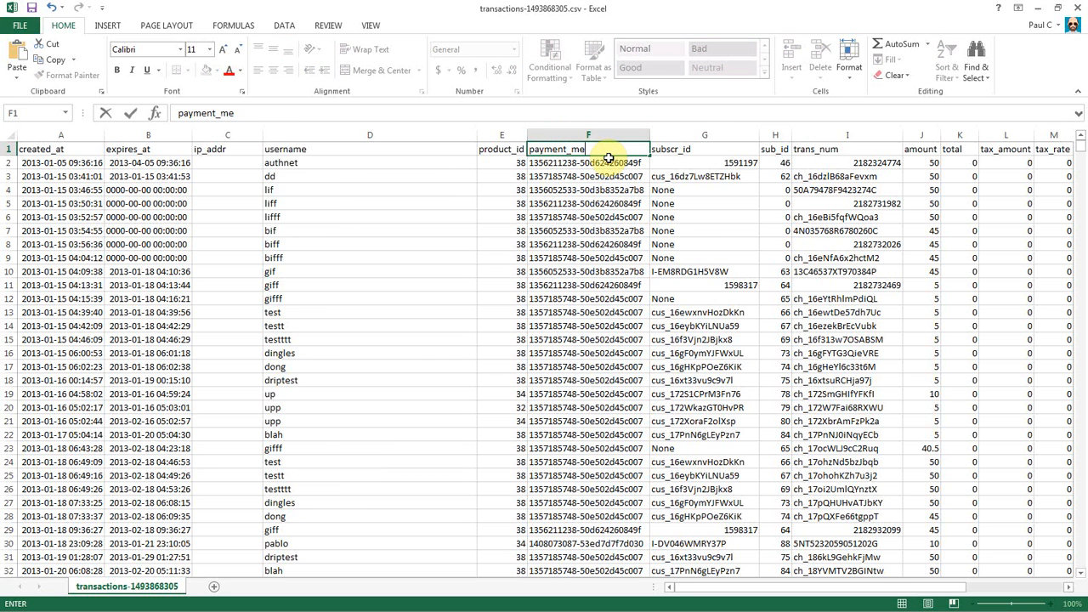
text(thod)
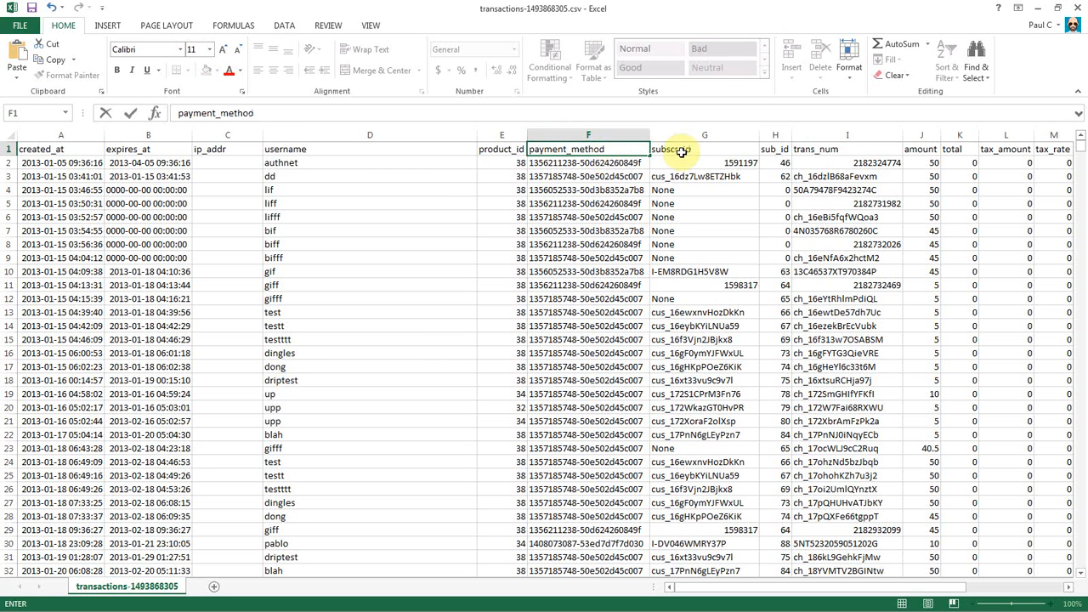
click(681, 150)
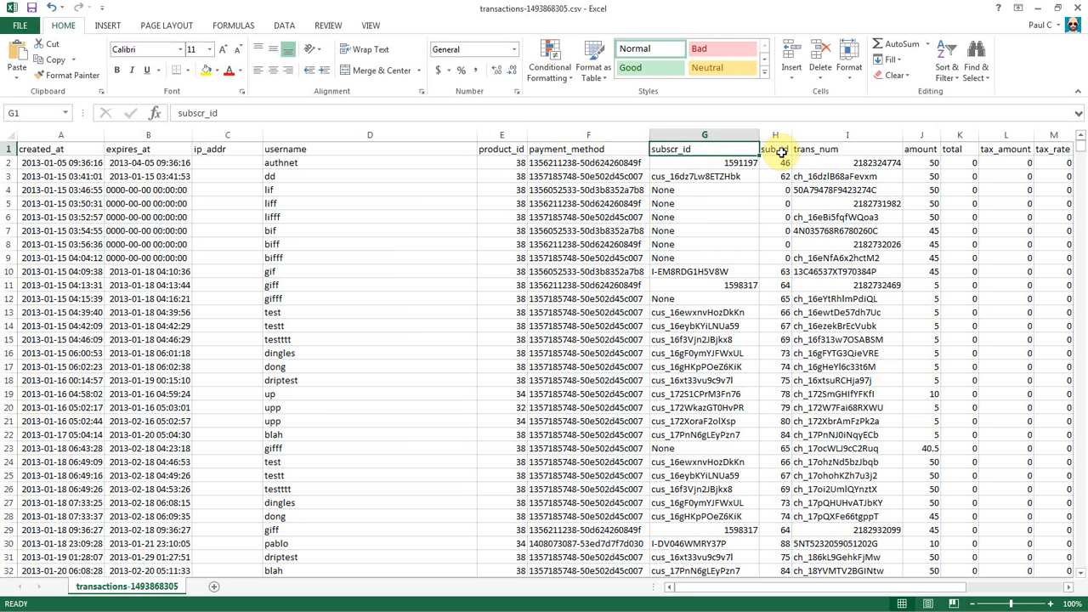
text(sub_n)
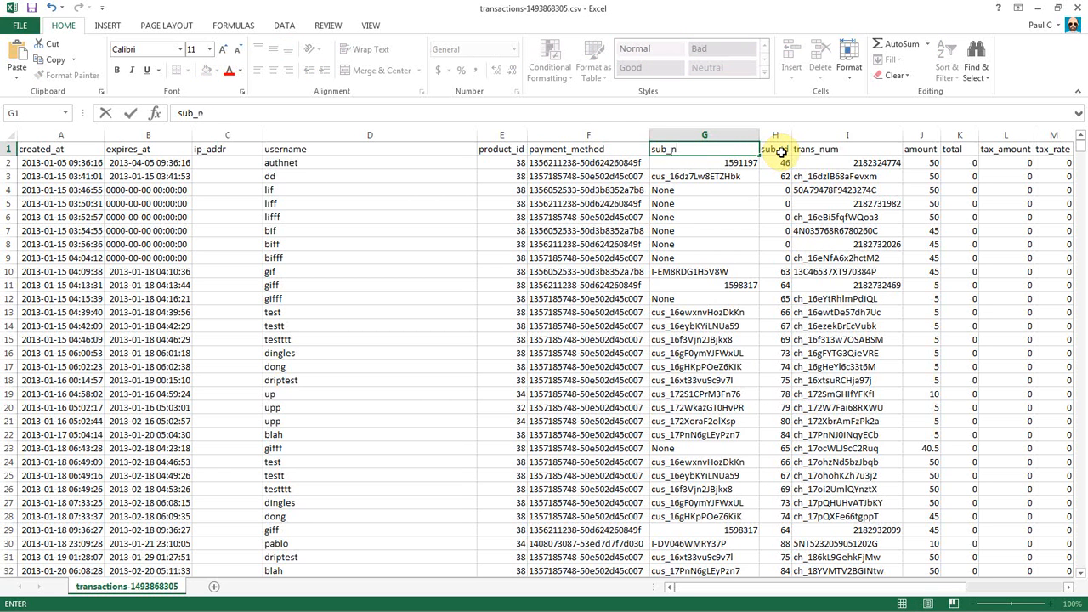
text(um)
key(Return)
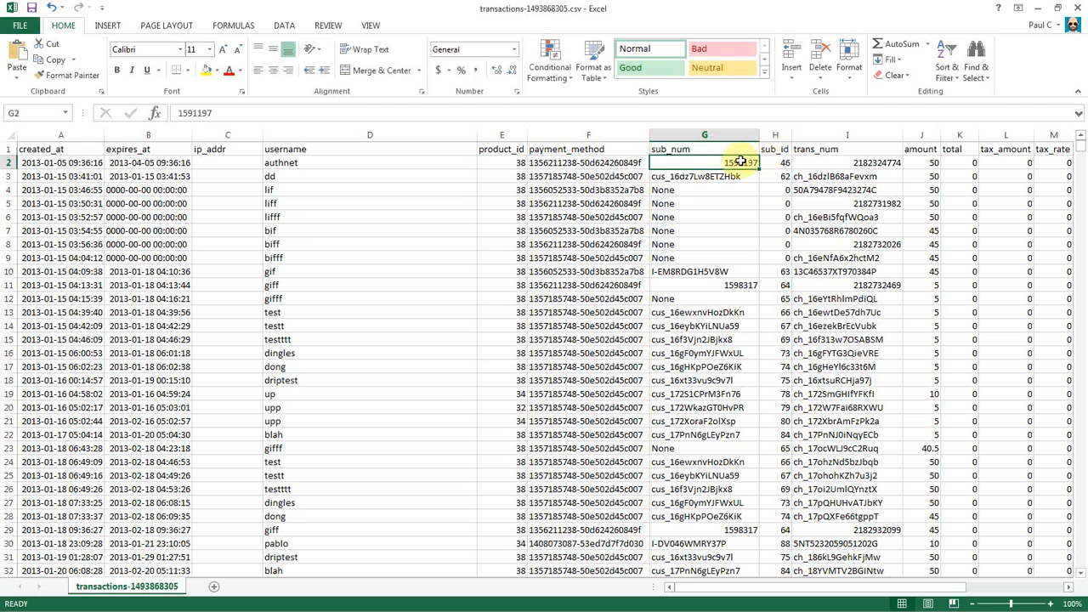
click(660, 190)
click(687, 205)
click(683, 190)
click(679, 204)
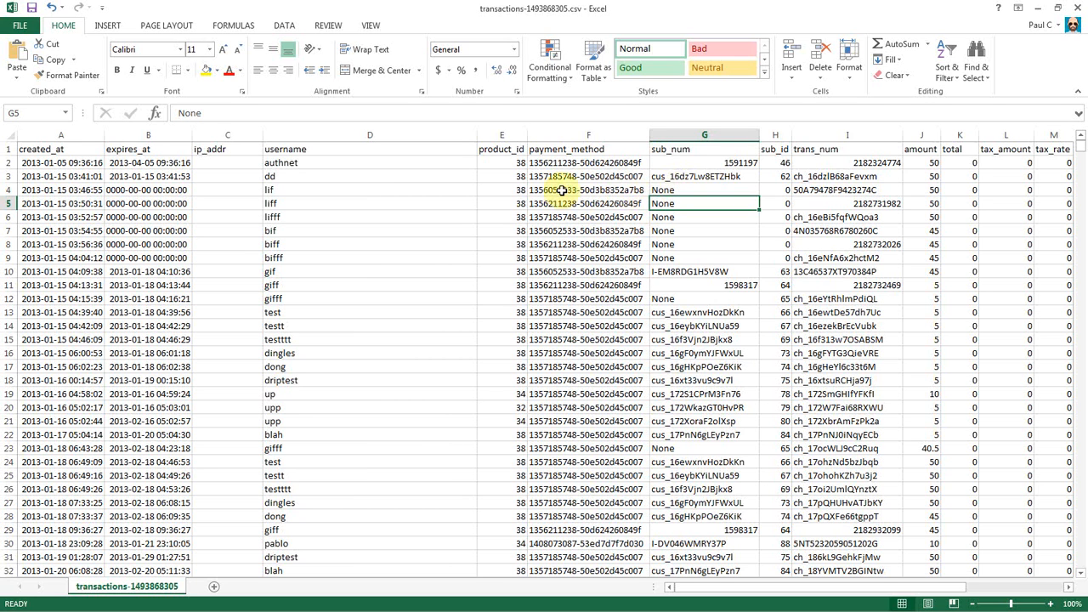
click(655, 177)
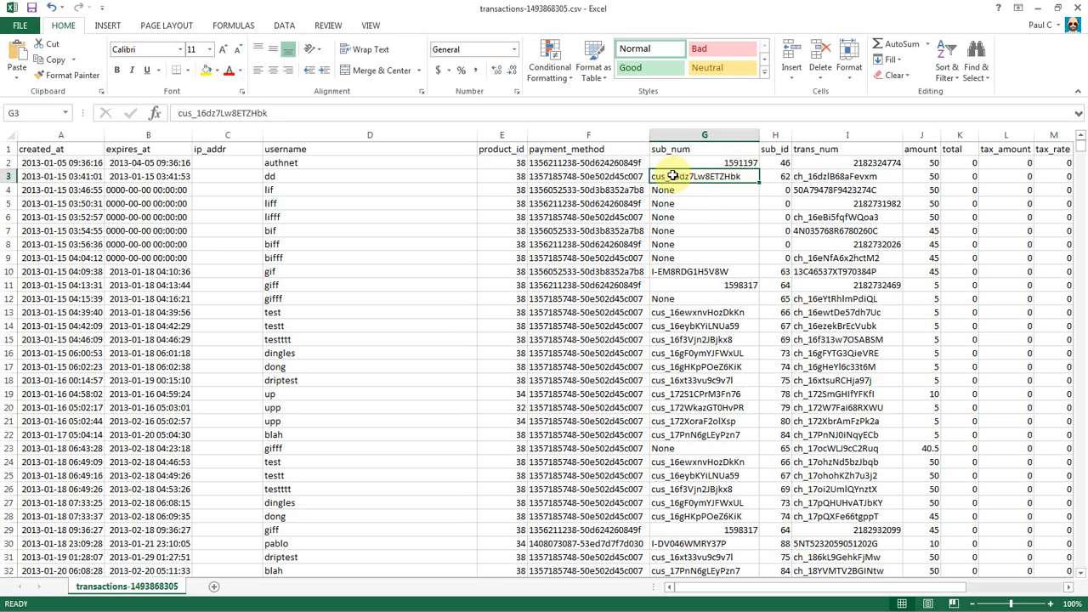
click(699, 312)
click(681, 270)
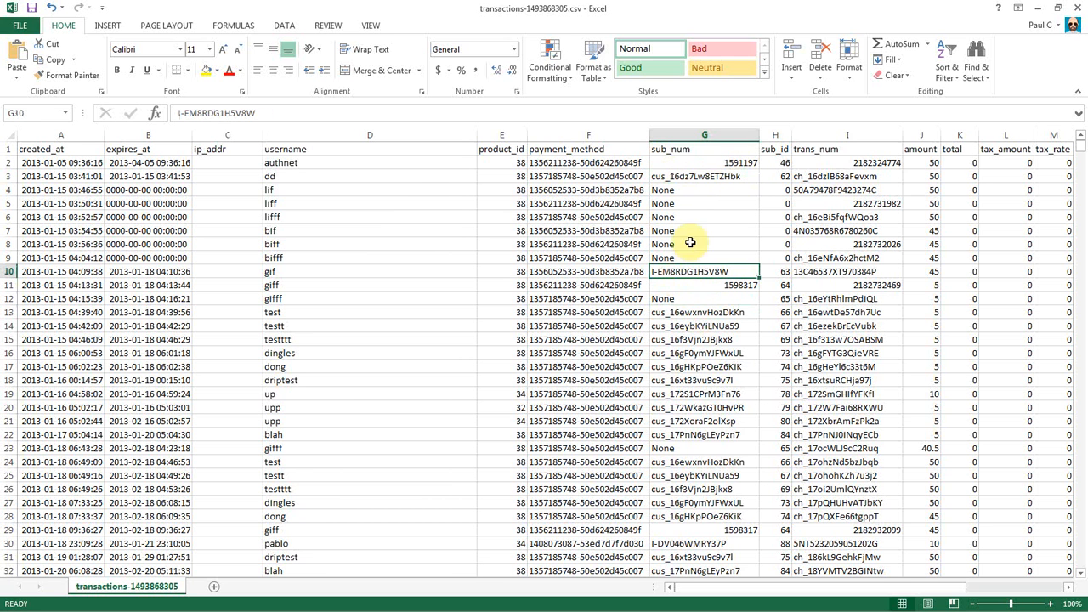
click(677, 132)
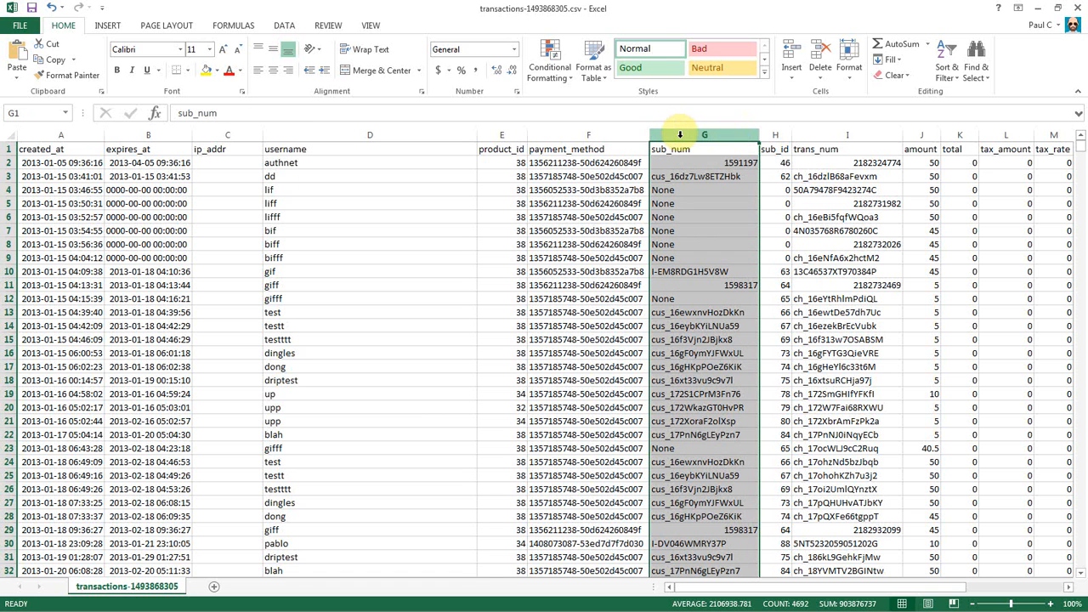
key(alt+Tab)
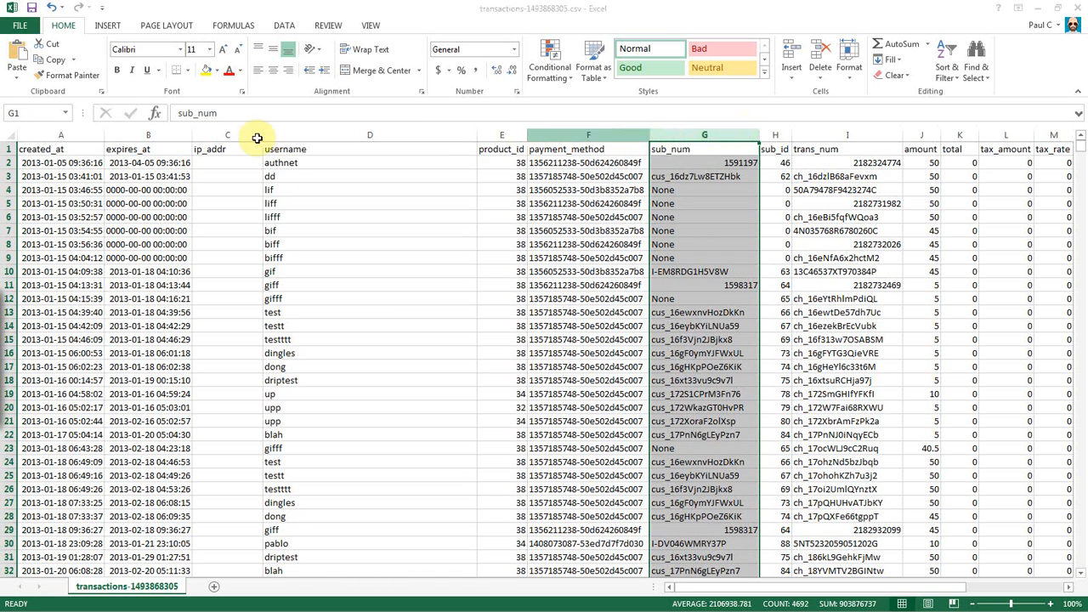
Replace all None values with nothing, clearing 390 cells.
key(ctrl+f)
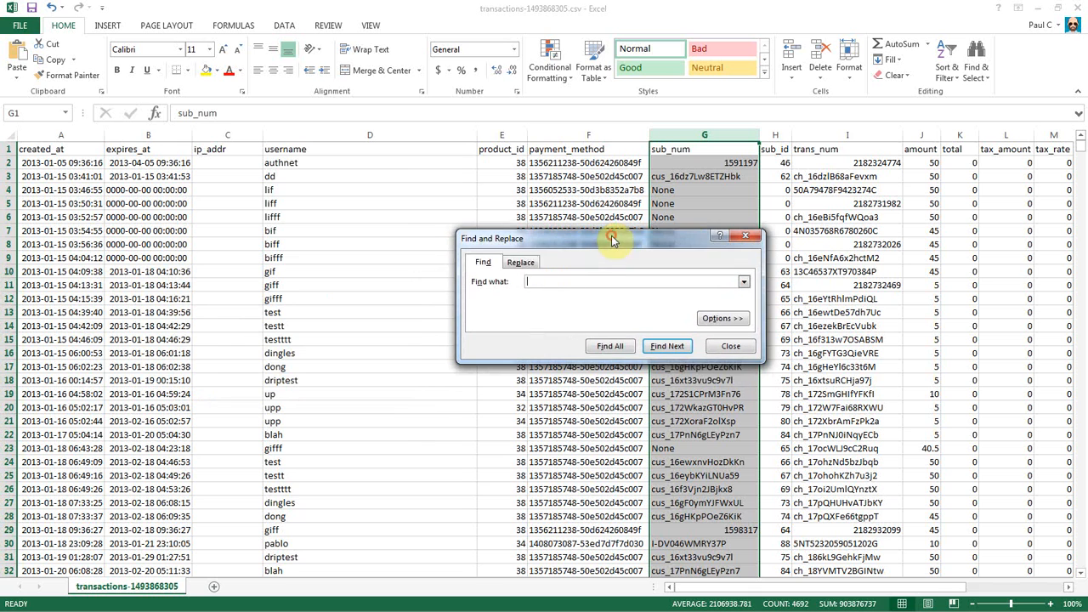
click(520, 263)
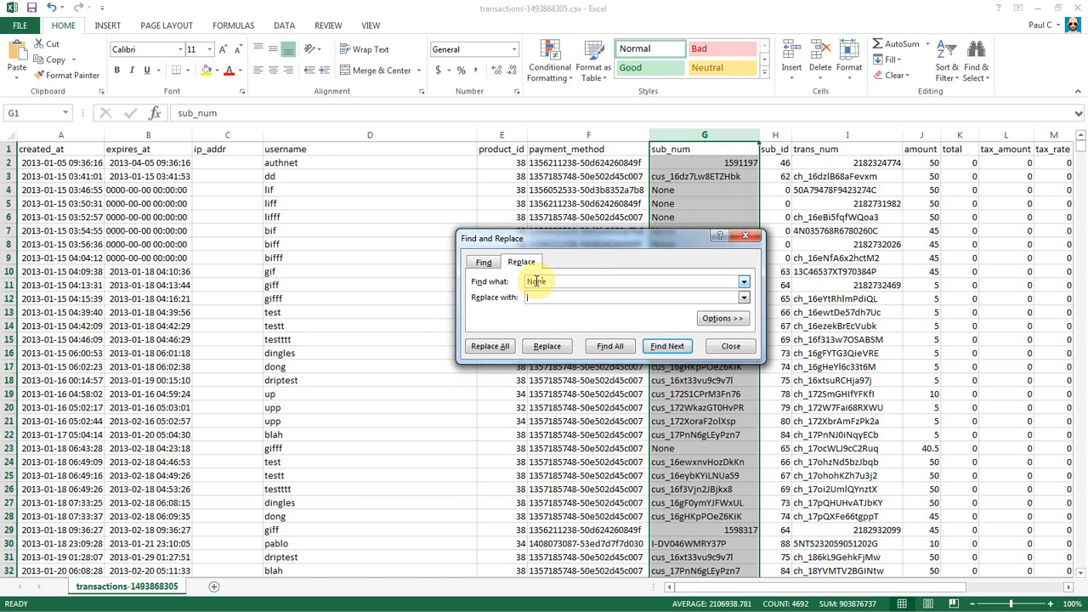
click(492, 348)
click(554, 347)
click(724, 347)
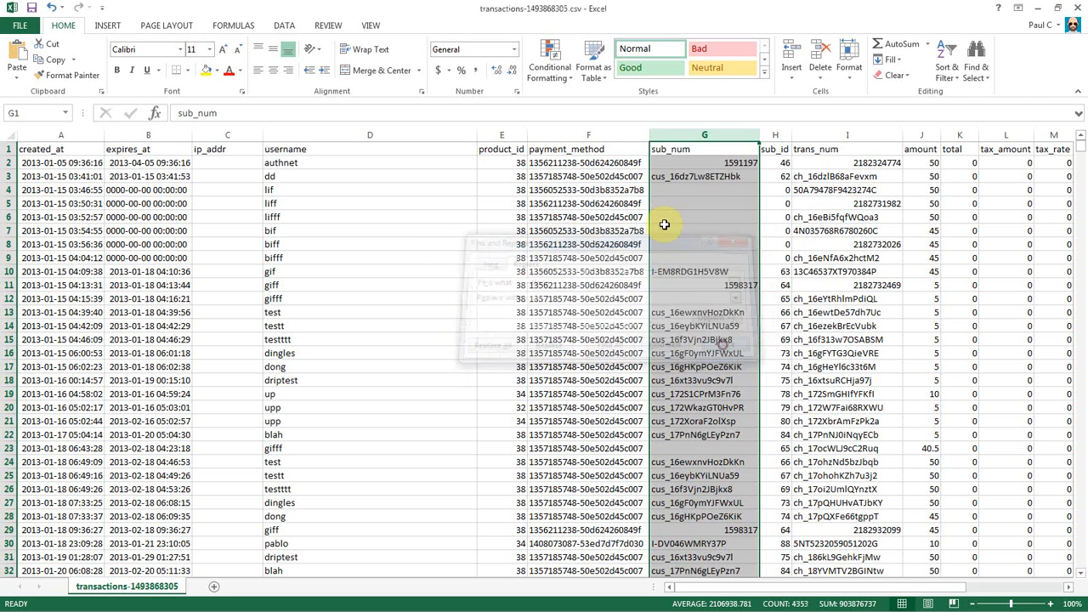
Verify the sub_num cells G2 through G9 are now blank or hold real IDs.
click(664, 189)
drag(677, 257, 671, 195)
click(688, 209)
click(691, 178)
click(680, 161)
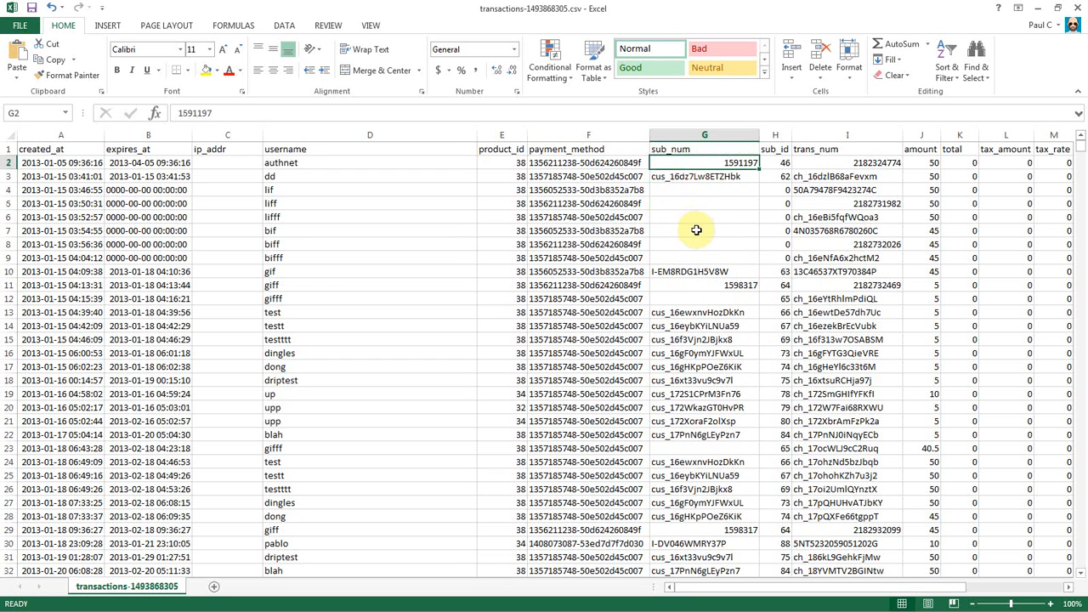
Delete the sub_id column so trans_num moves into column H.
click(777, 133)
right_click(775, 134)
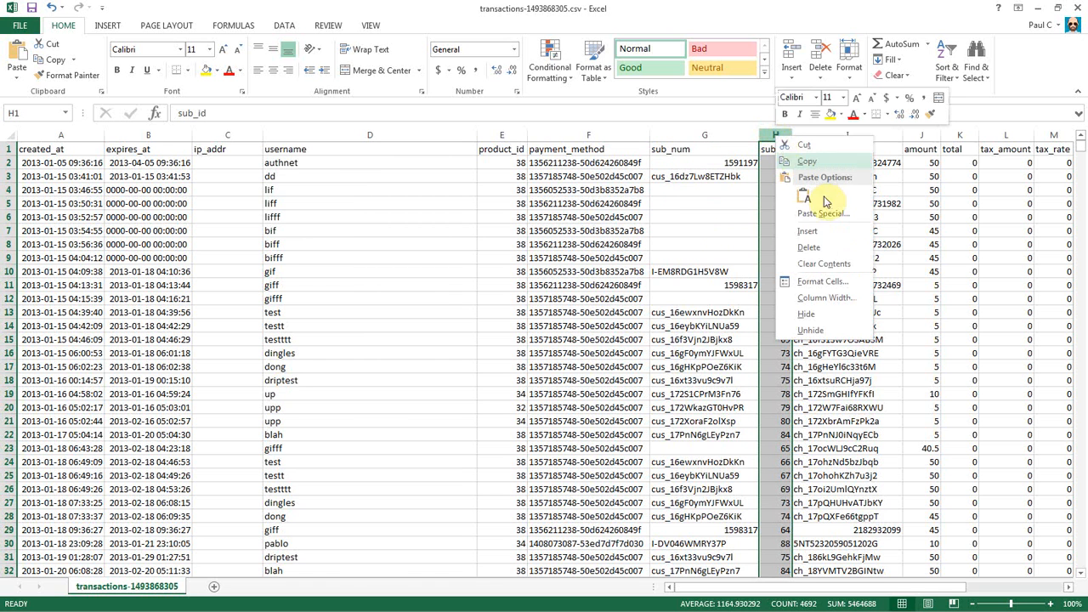
click(836, 246)
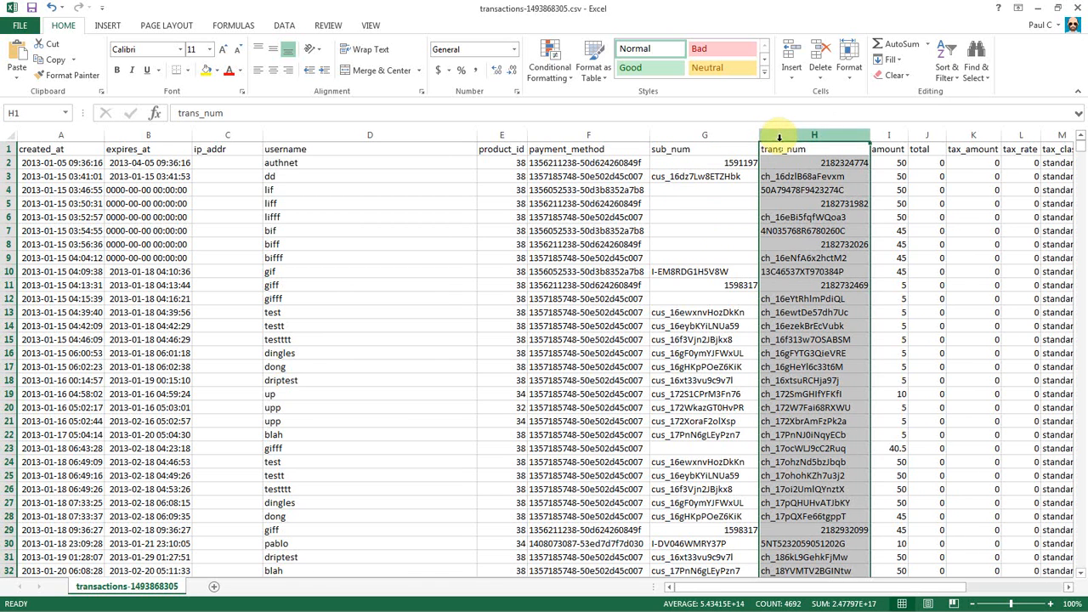
Check the trans_num and amount headers, then switch to the MemberPress import guide.
click(791, 151)
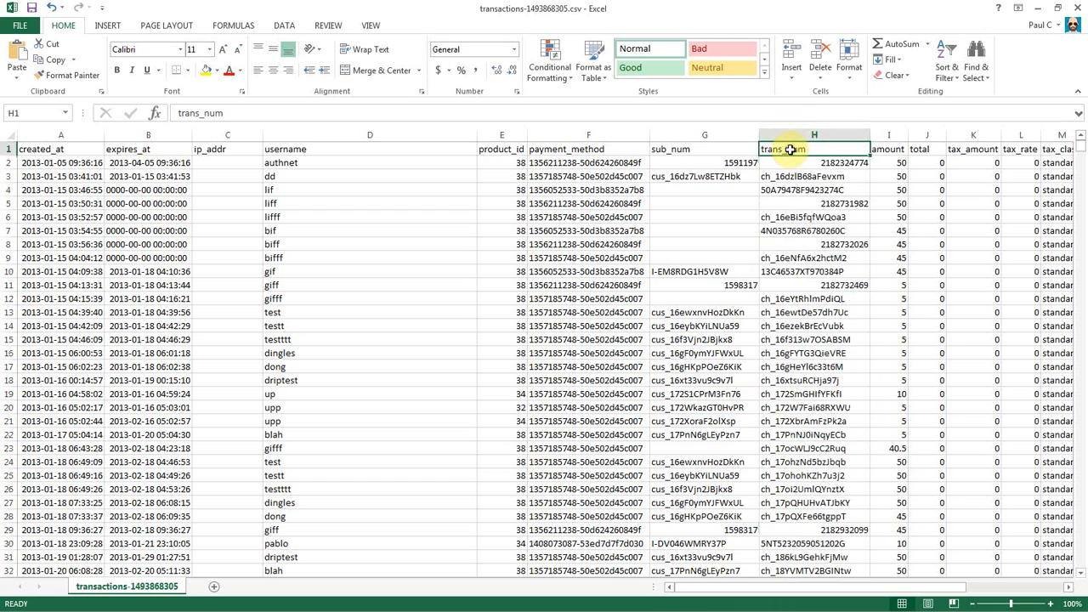
drag(879, 587, 979, 585)
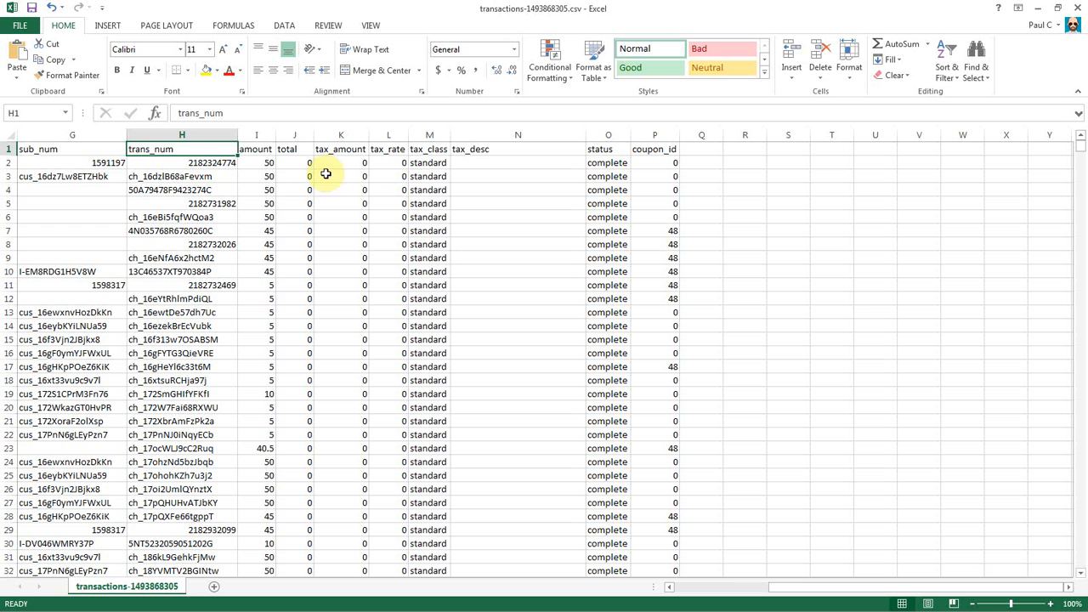
click(265, 151)
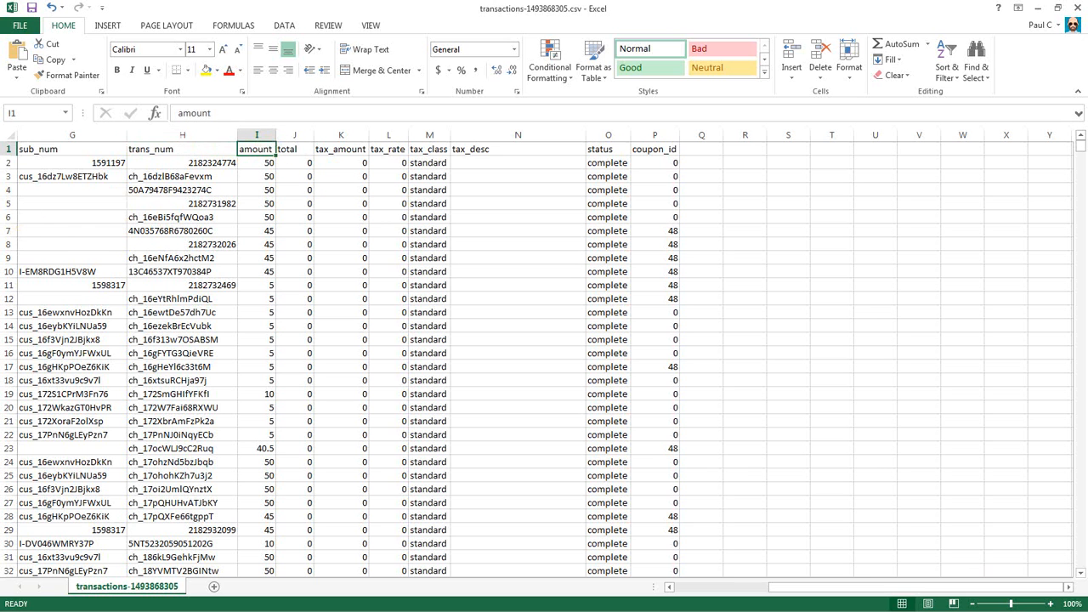
key(alt+Tab)
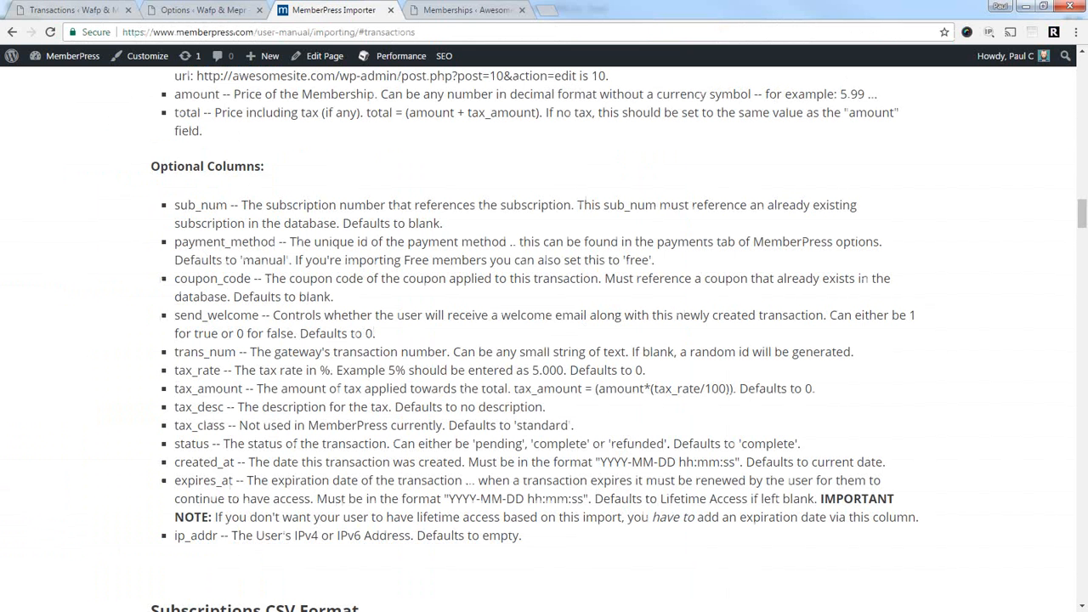
Read the guide's amount column description, then return to Excel at the total header.
drag(175, 96, 214, 99)
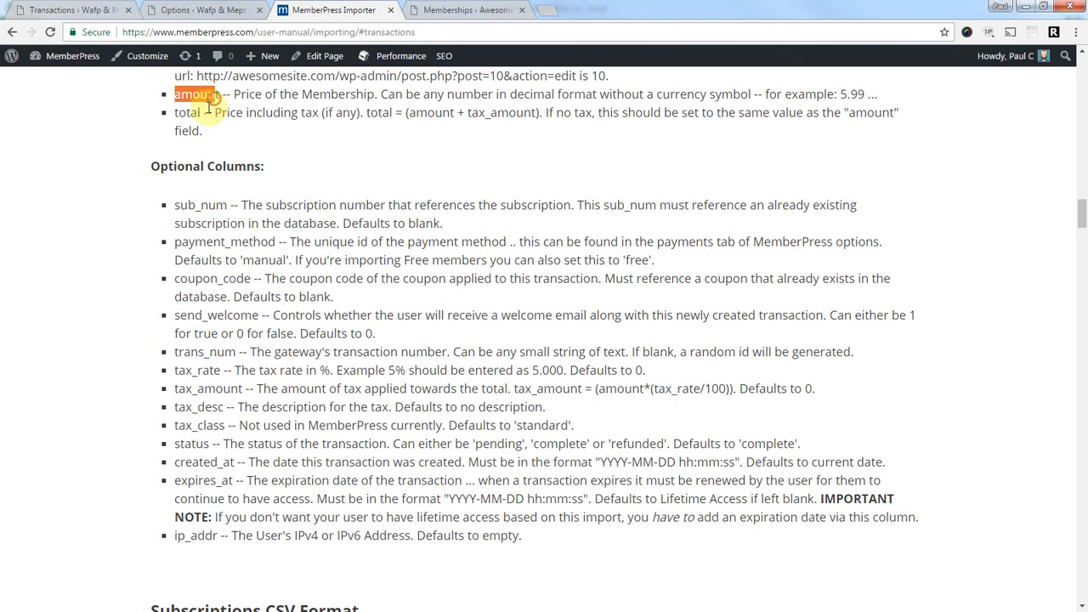
click(1026, 7)
click(292, 150)
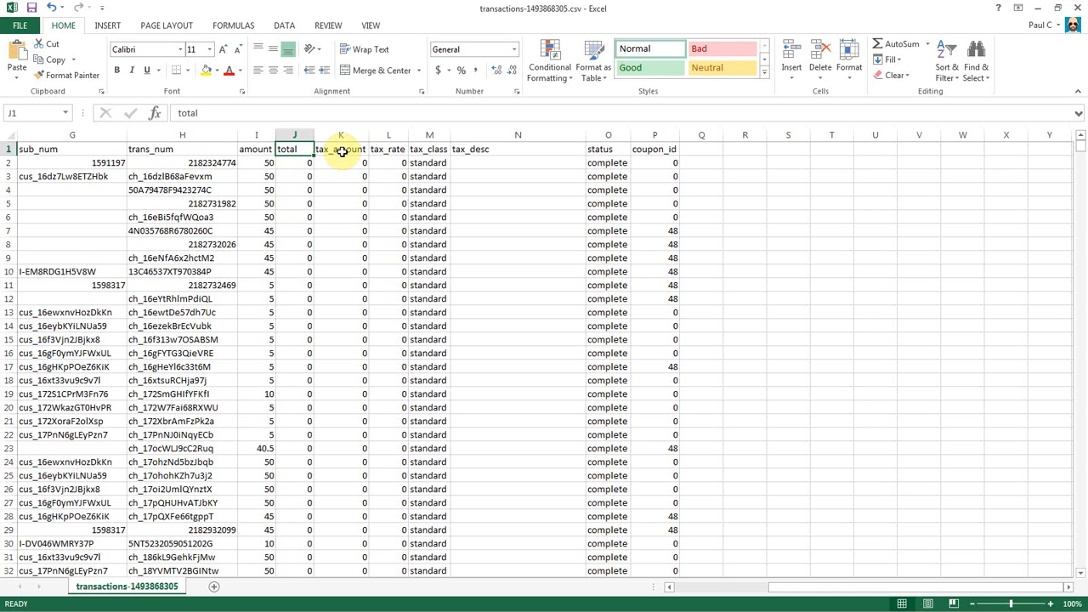
Check the amount in I2 and the tax_amount through coupon_id headers, then minimize Excel.
click(260, 162)
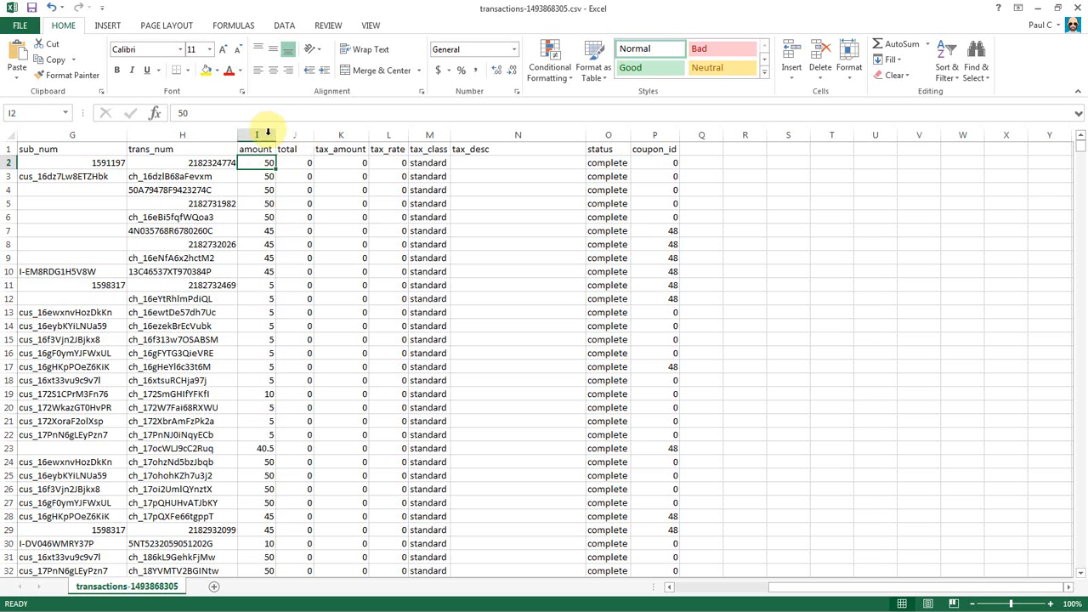
click(344, 149)
click(388, 148)
click(420, 150)
click(477, 149)
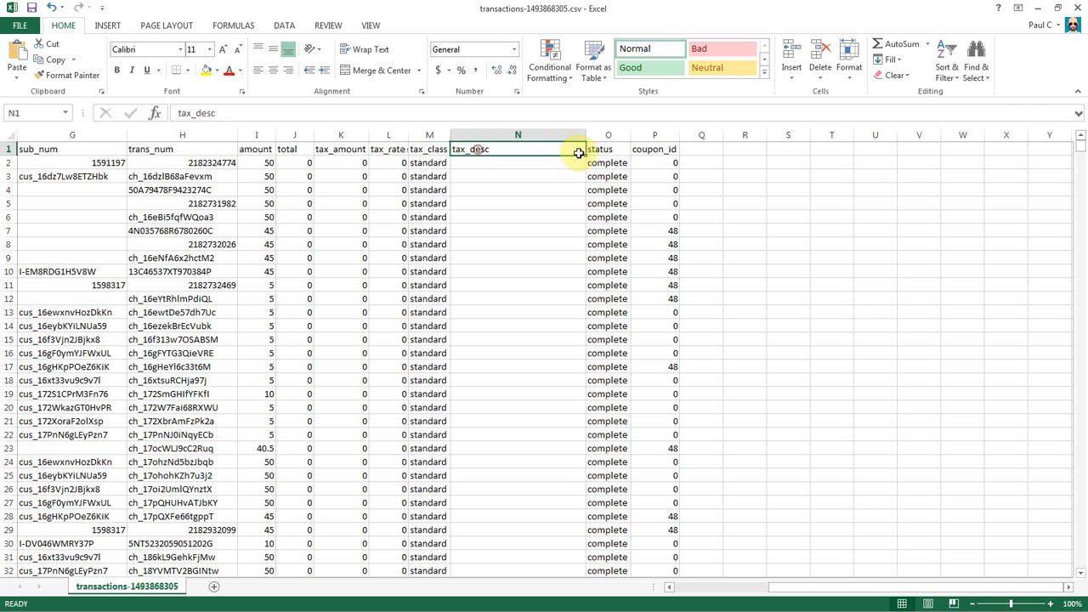
click(609, 150)
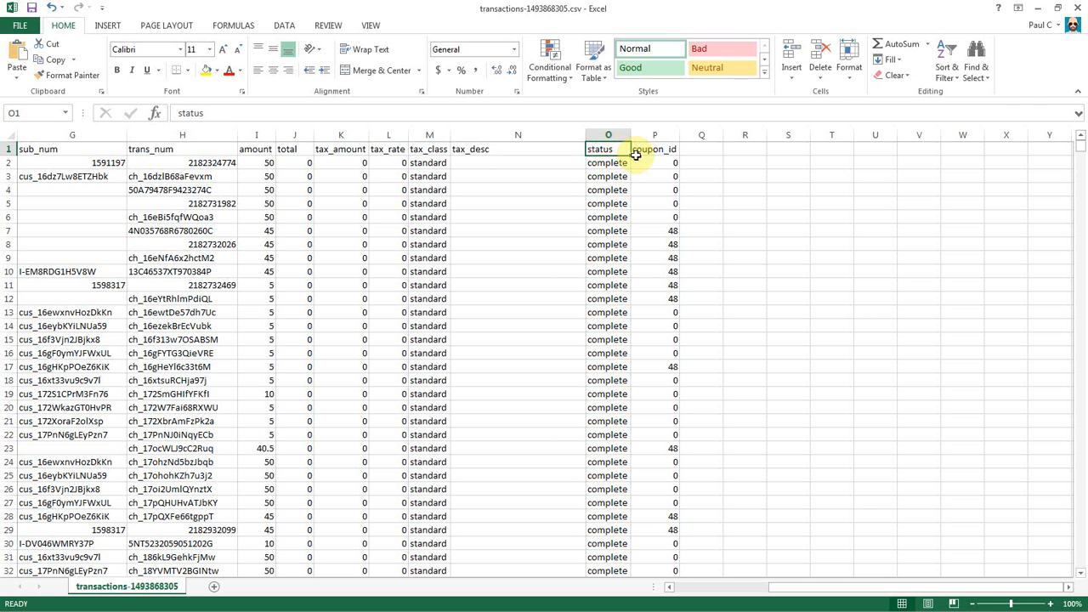
click(656, 150)
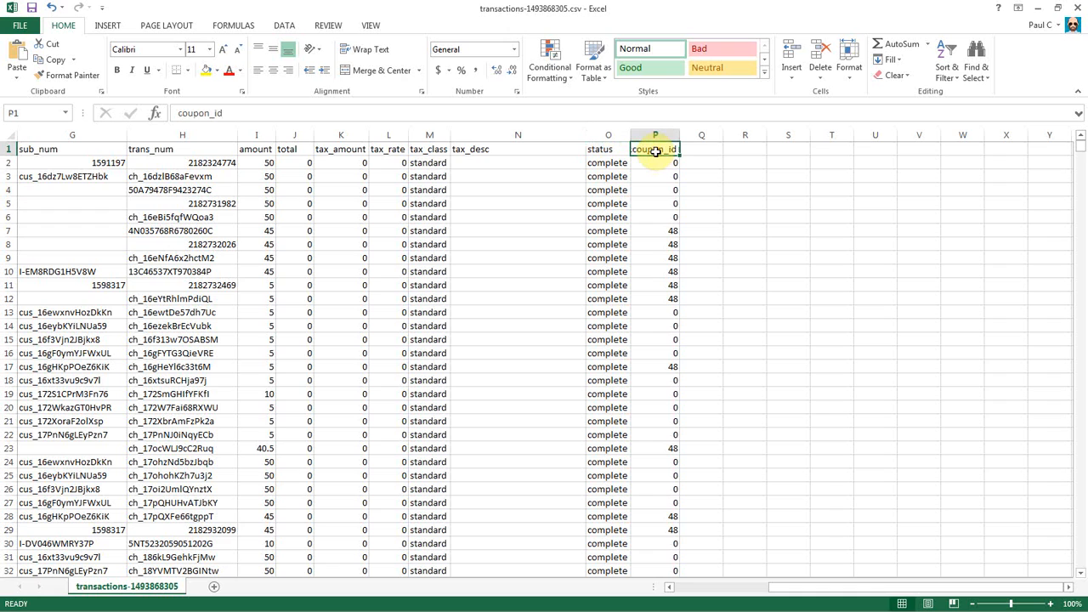
click(1037, 7)
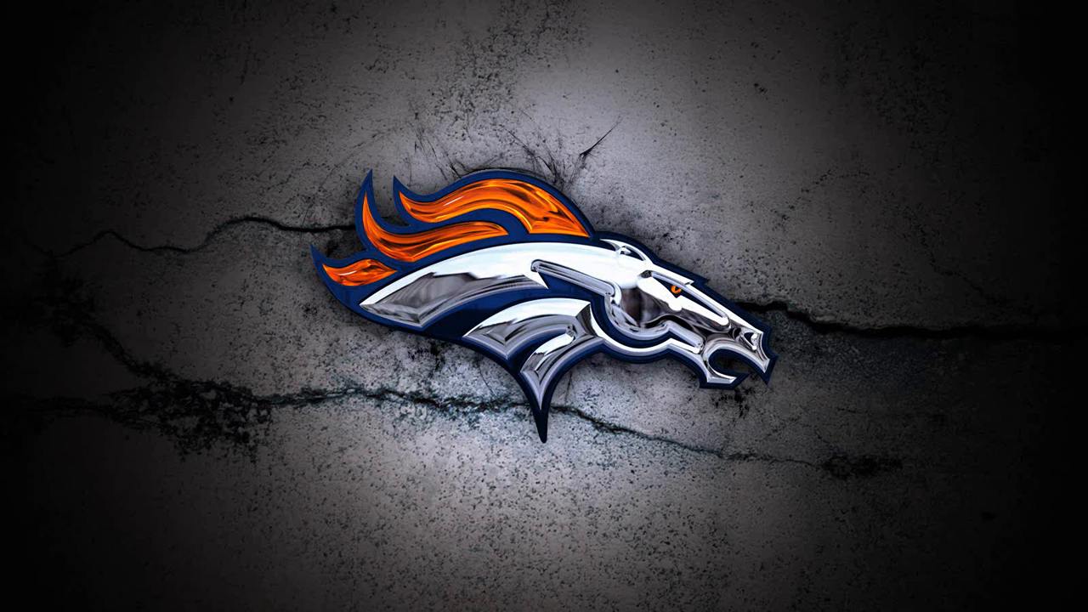
Read the guide's coupon_code note, then check coupon_id values such as 48 in P7.
click(102, 611)
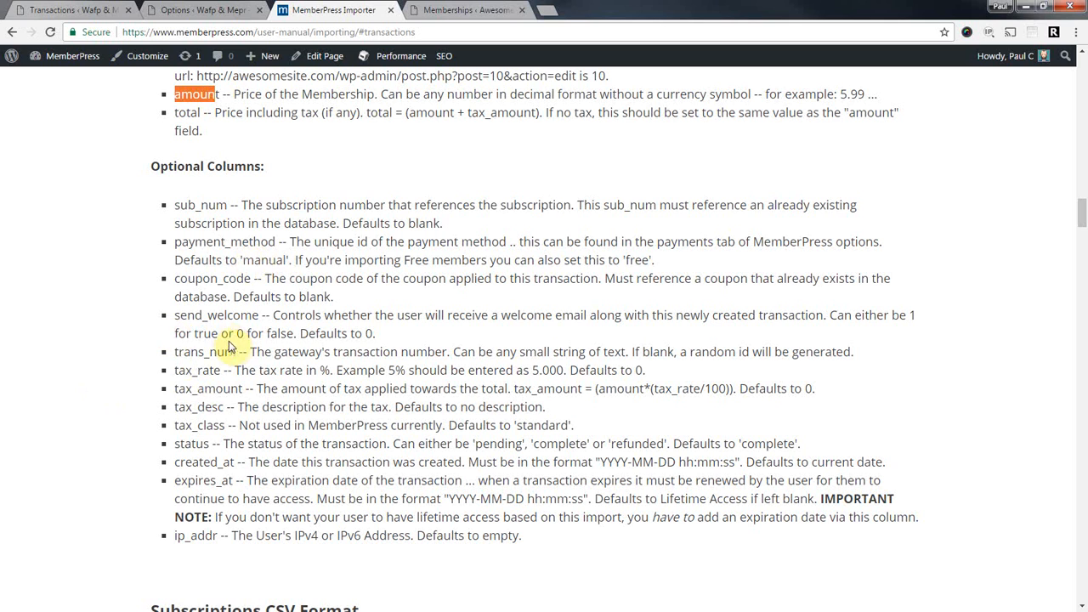
drag(175, 278, 253, 277)
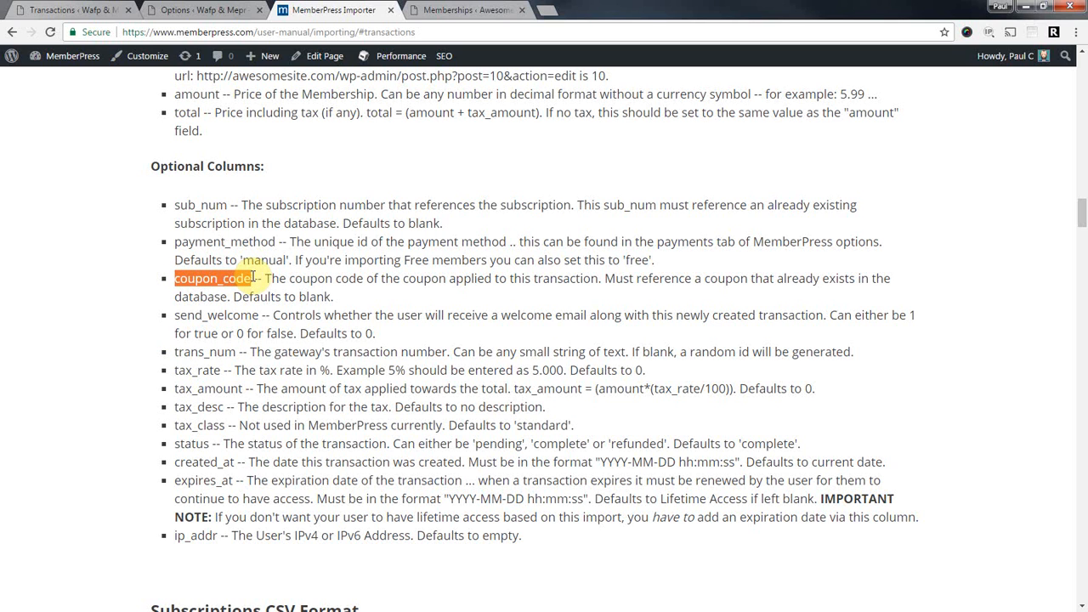
click(208, 281)
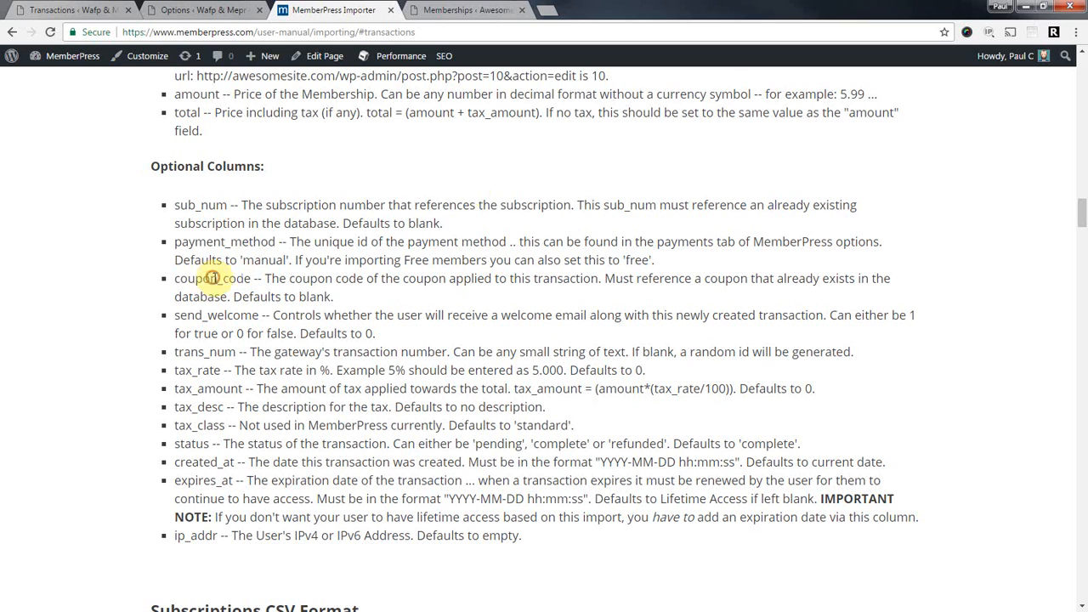
click(1024, 8)
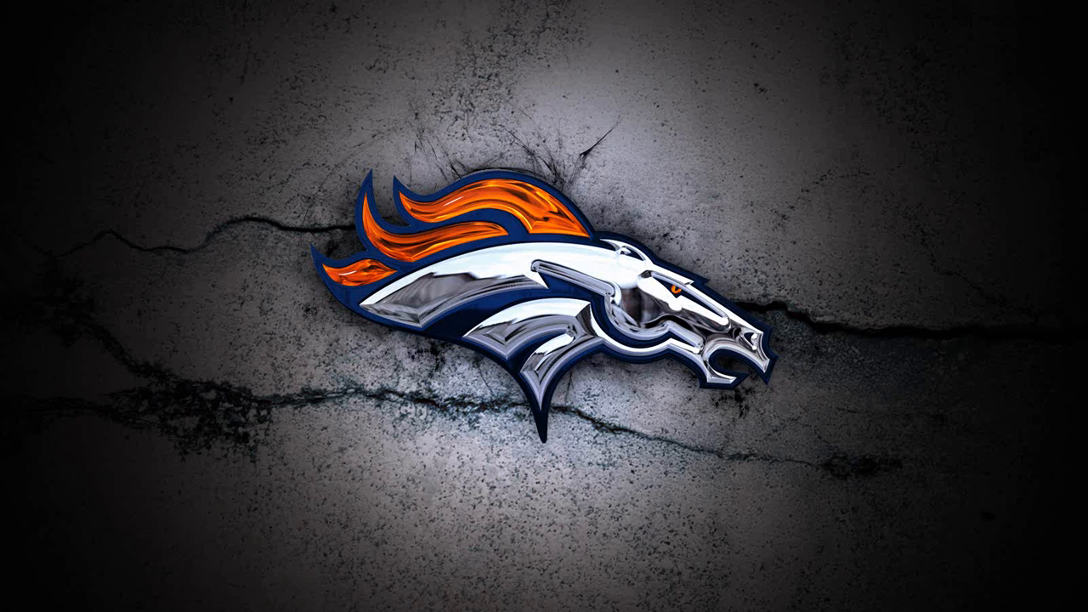
key(alt+Tab)
click(654, 213)
click(671, 227)
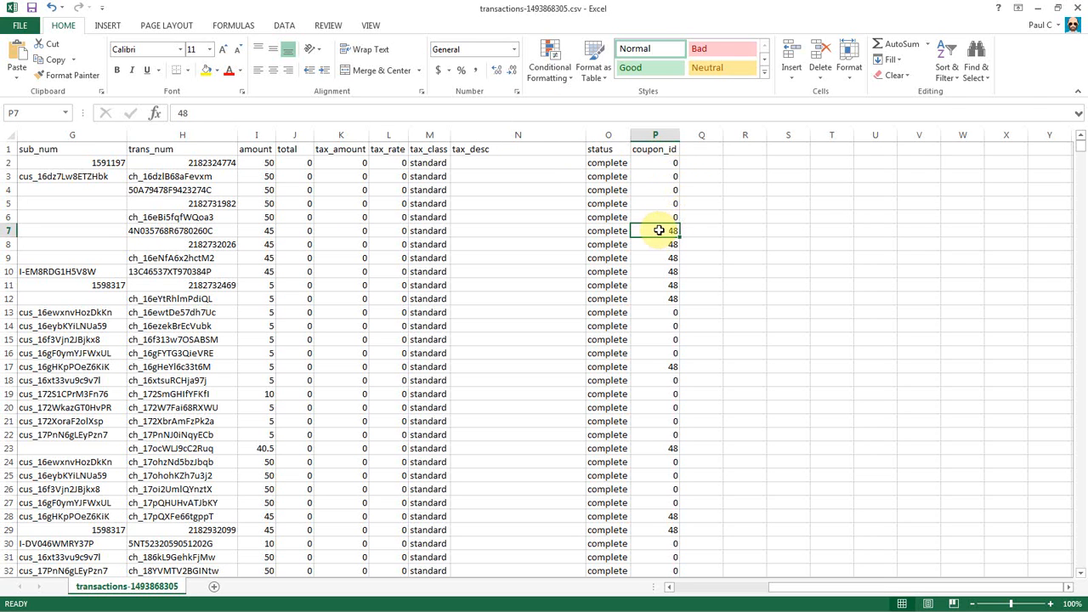
Rename the P1 header from coupon_id to coupon_code.
click(655, 151)
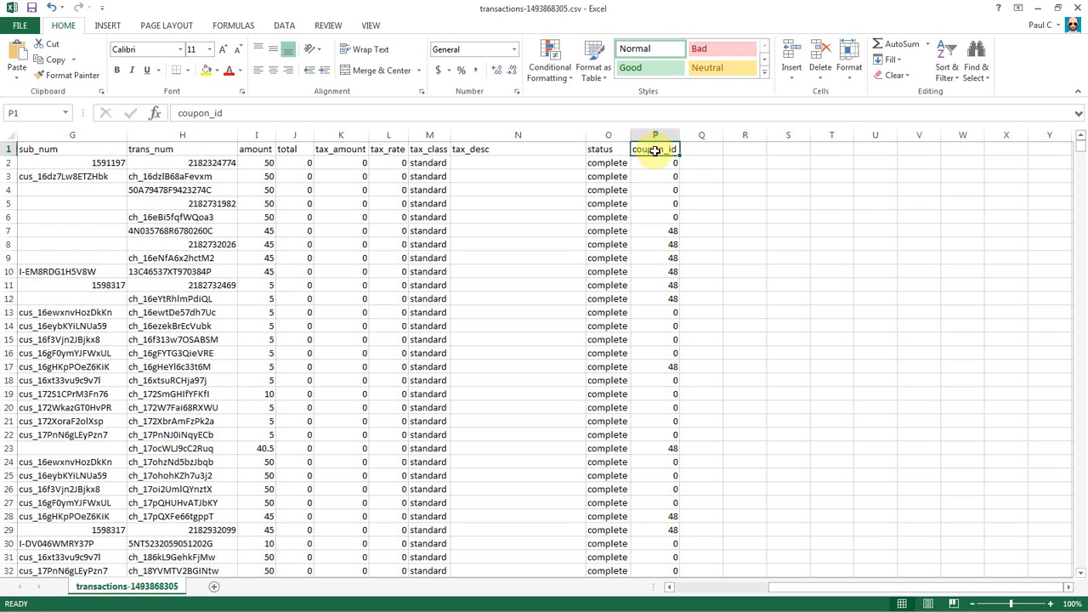
text(co)
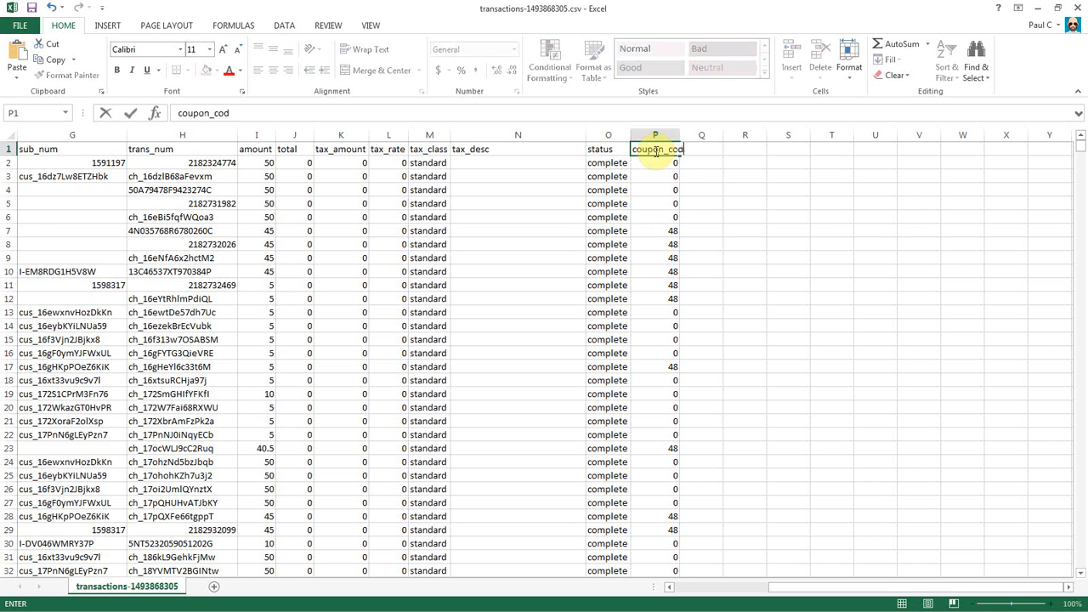
key(Return)
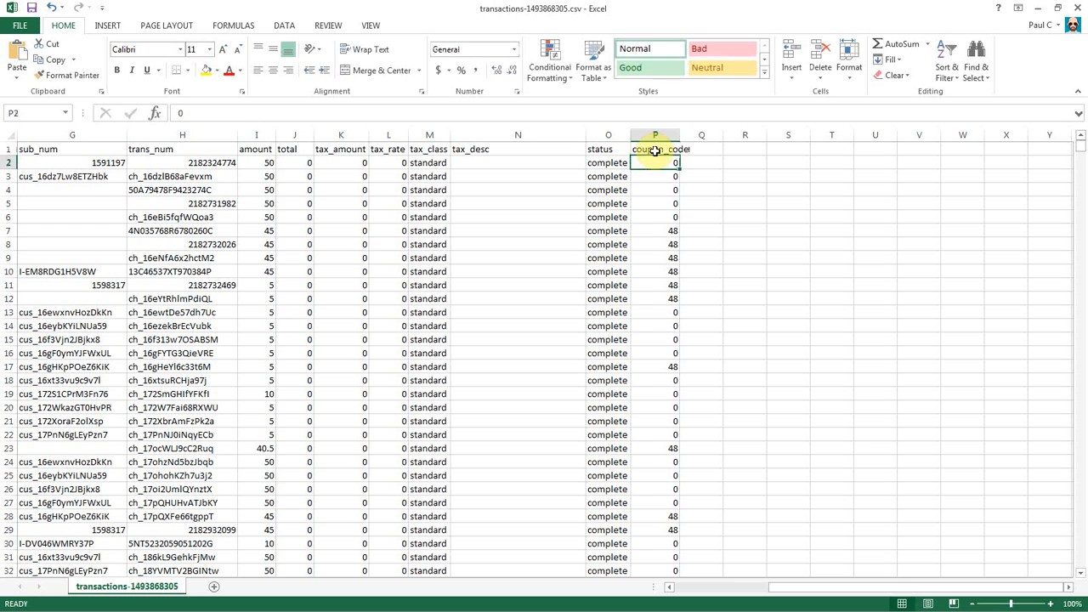
AutoFit every column in the sheet to its contents.
click(11, 136)
double_click(125, 134)
click(341, 271)
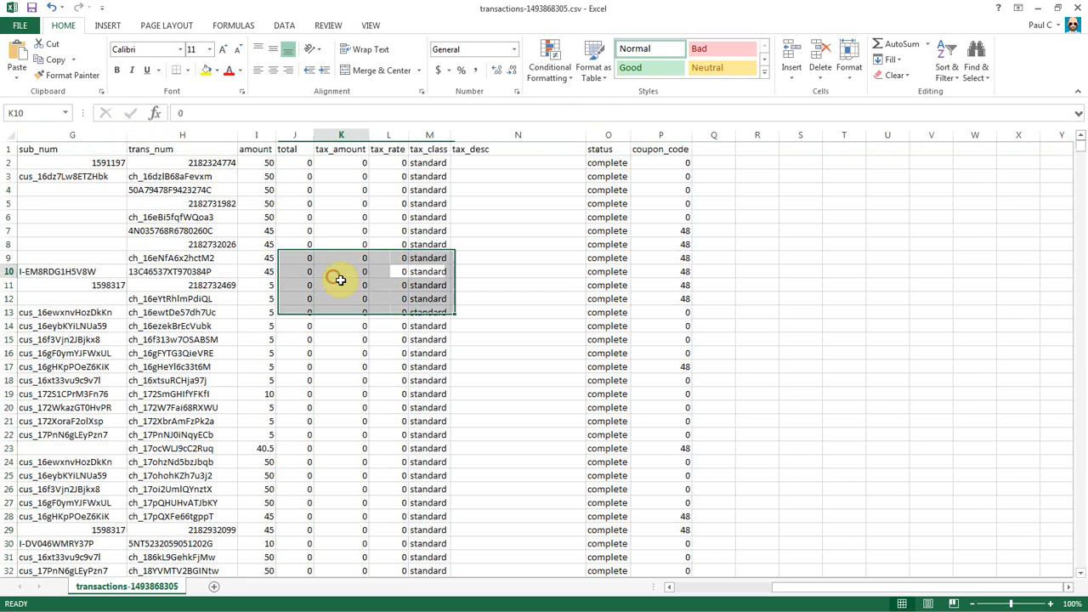
drag(942, 588, 718, 589)
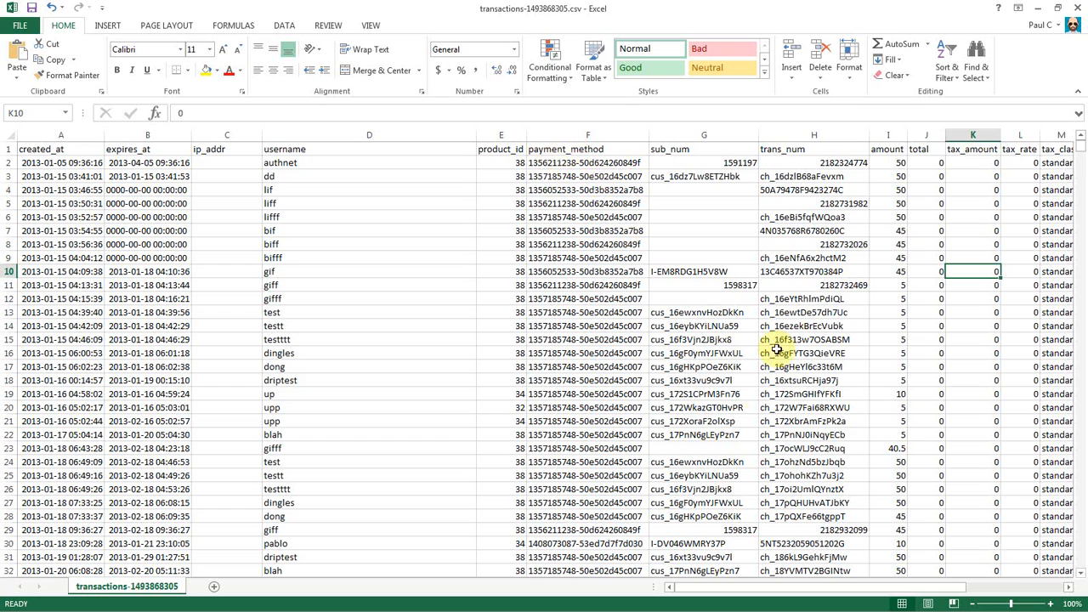
drag(753, 586, 829, 585)
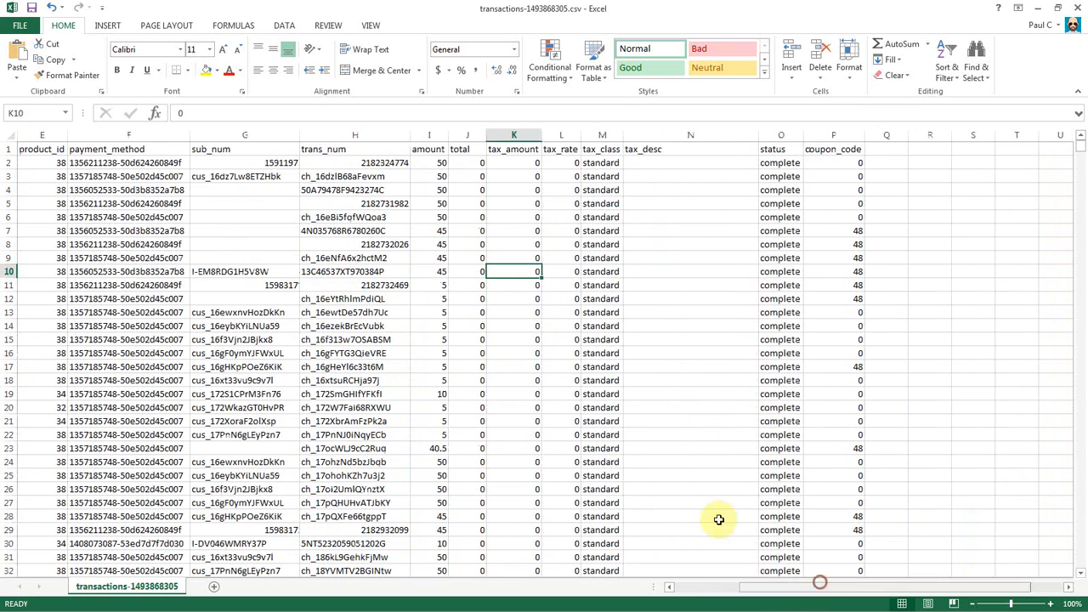
Inspect the payment_method values in column F, from F2 down to F17.
click(91, 163)
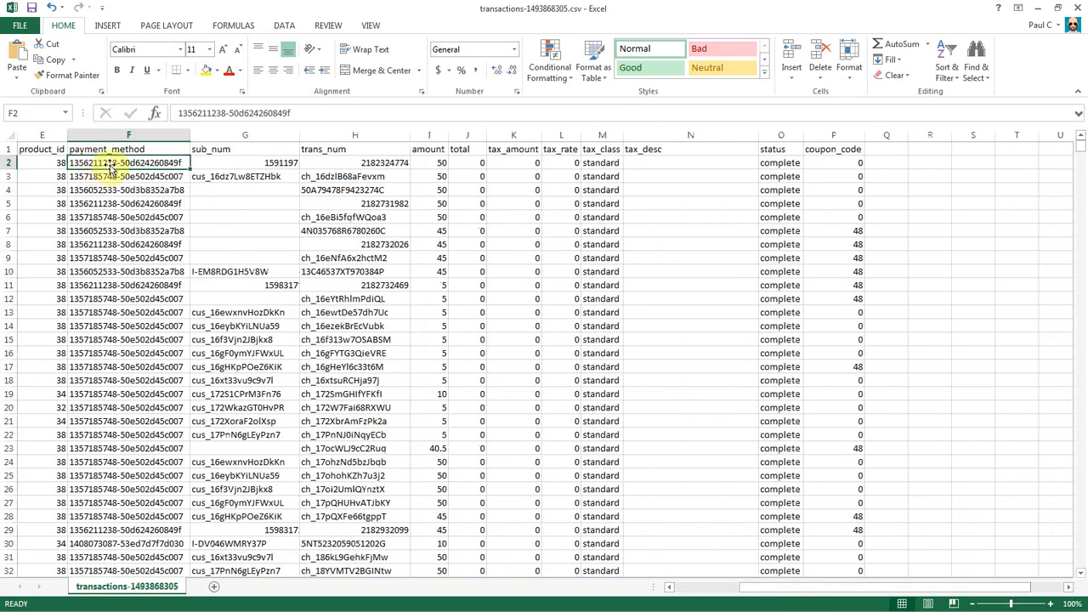
drag(109, 163, 129, 364)
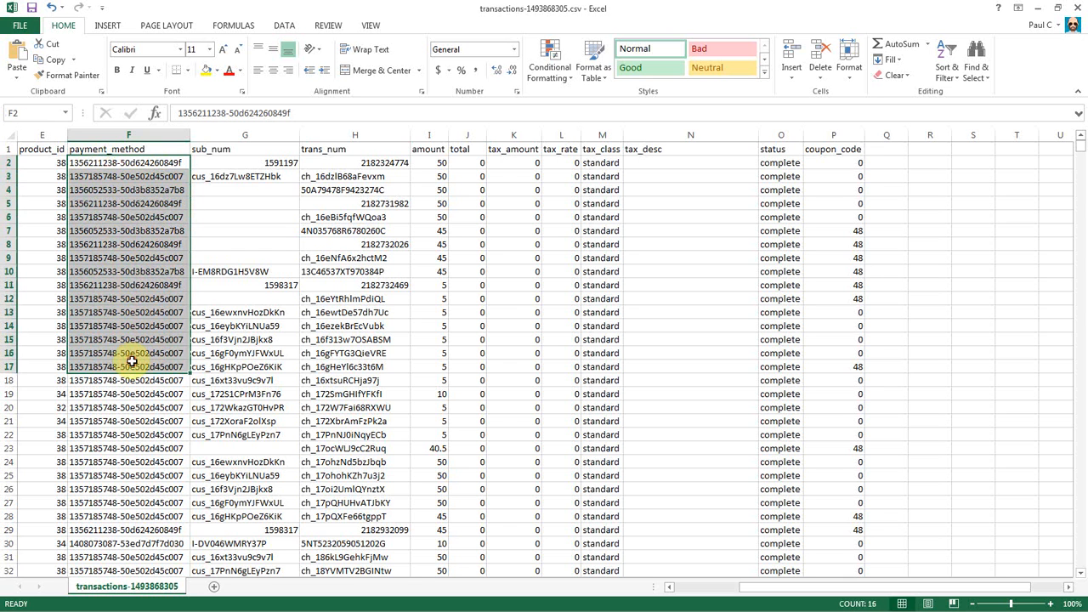
click(146, 165)
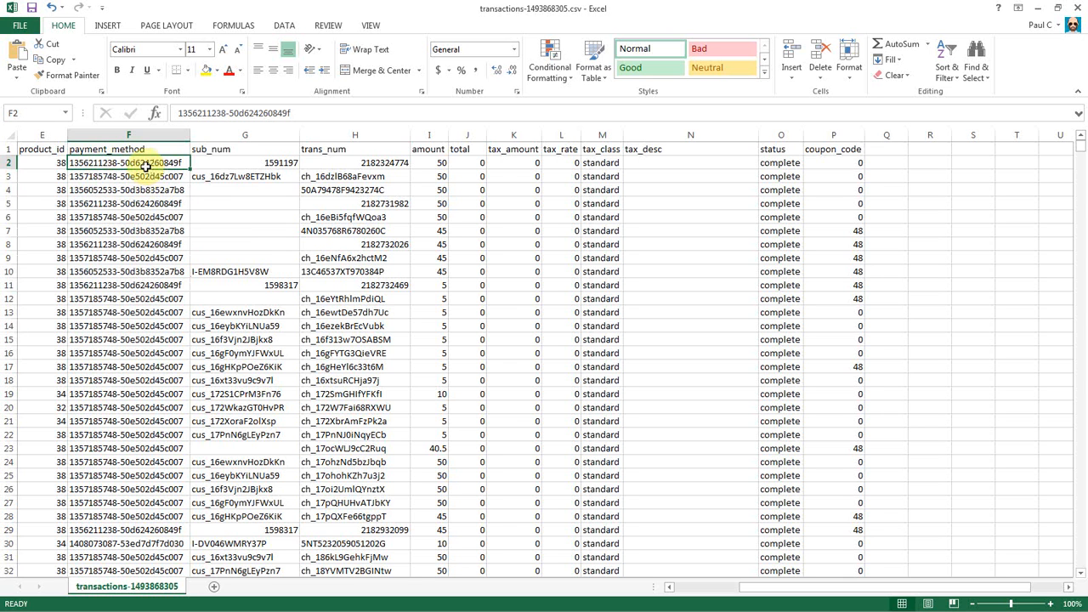
key(Down)
key(Down)
key(Down)
key(Down)
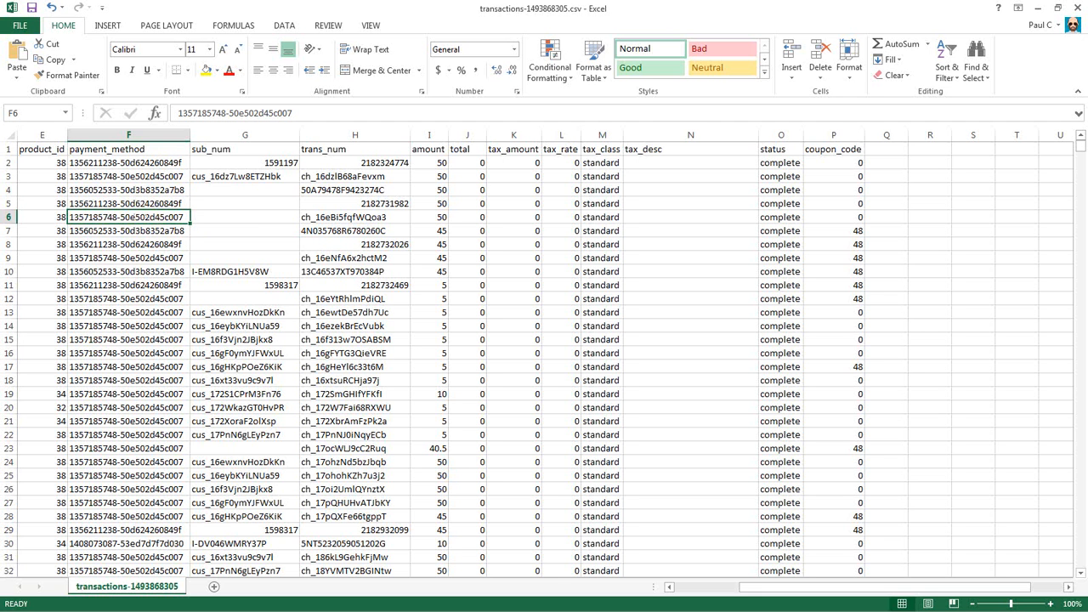
key(alt+Tab)
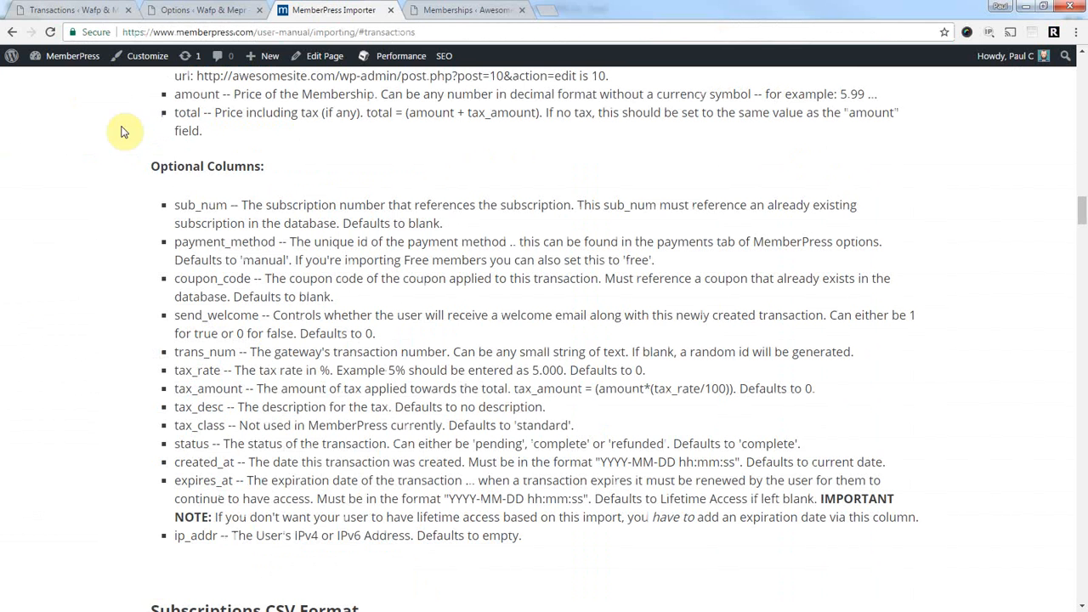
click(166, 9)
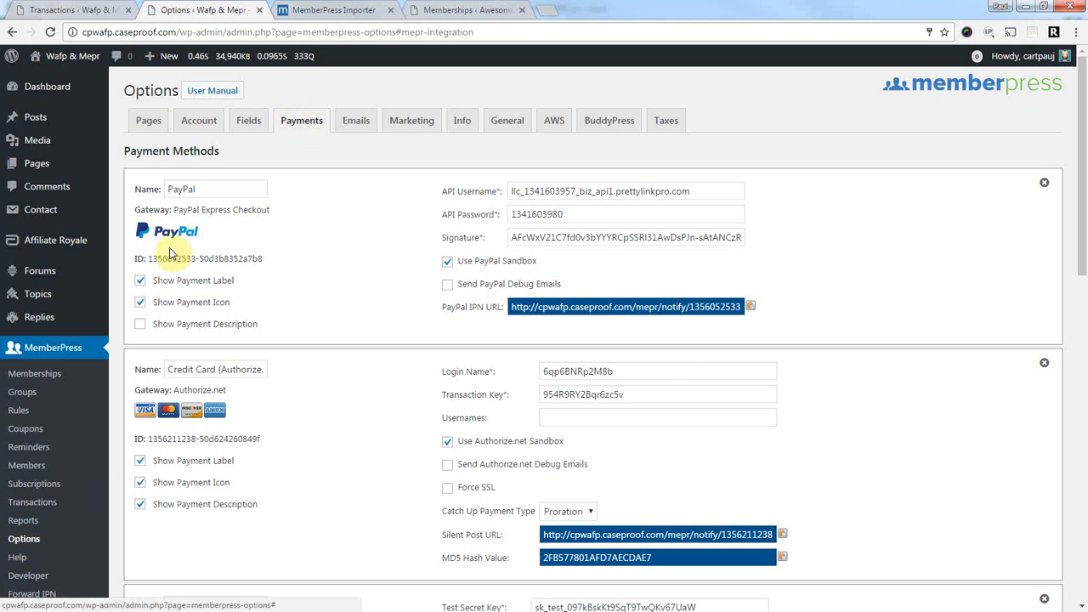
drag(149, 258, 275, 258)
key(ctrl+c)
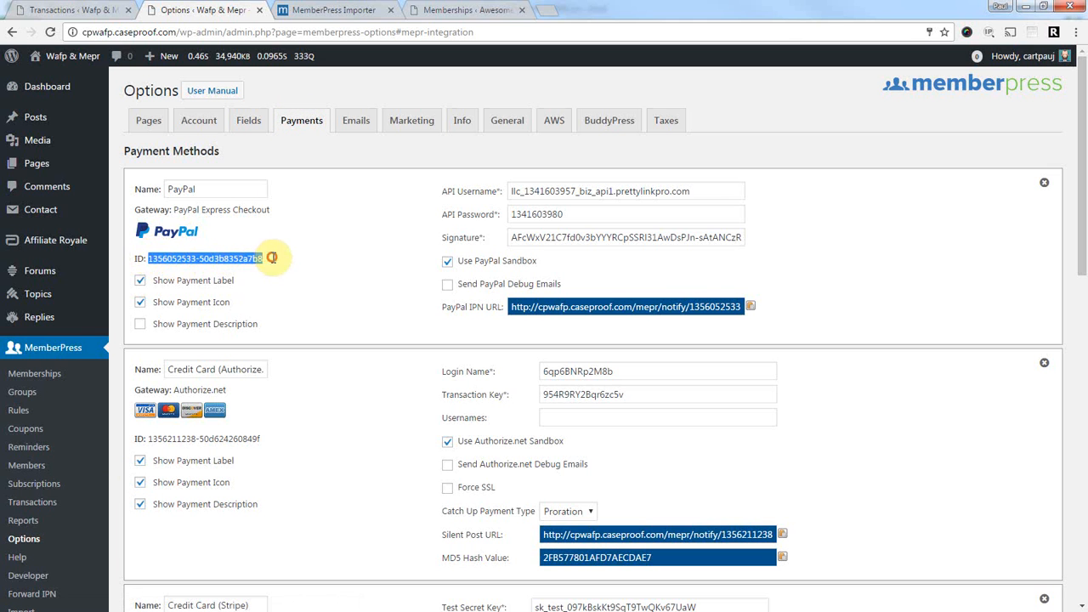
right_click(190, 260)
click(208, 271)
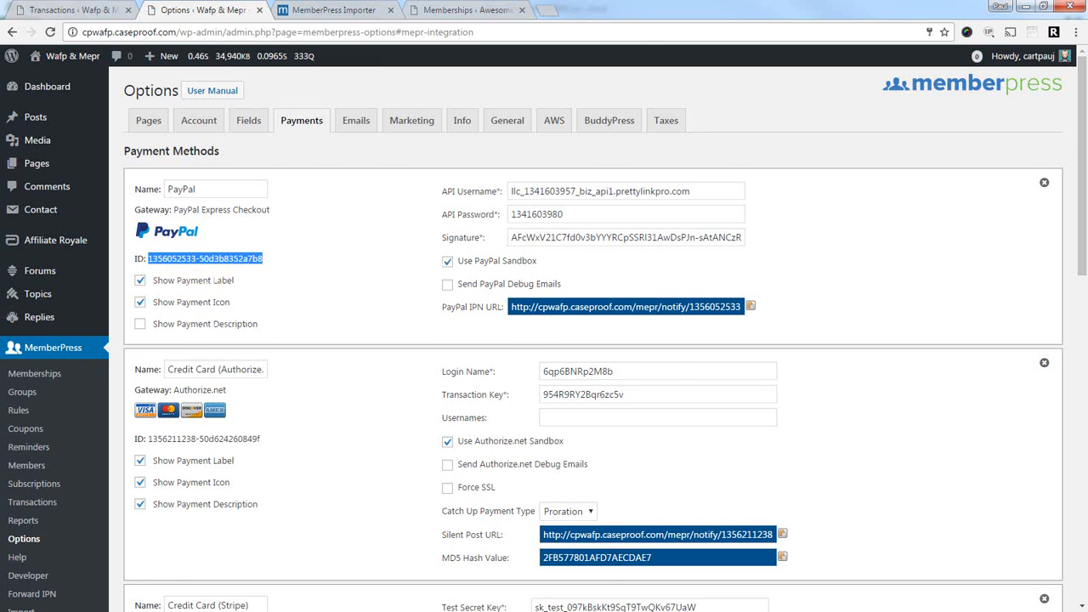
key(alt+Tab)
click(140, 135)
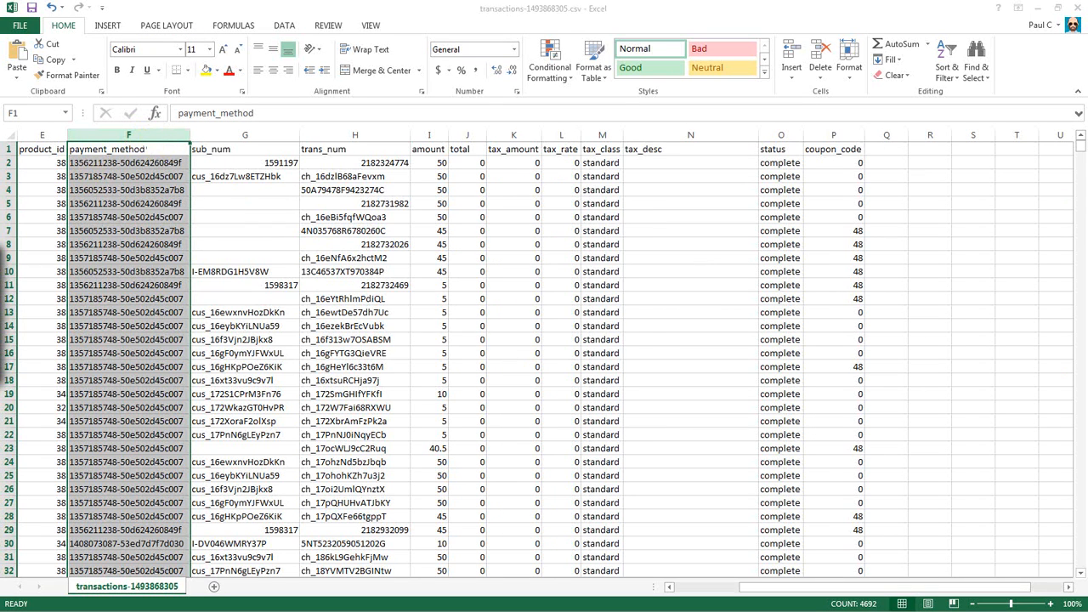
key(ctrl+f)
drag(0, 261, 352, 207)
click(314, 230)
drag(362, 246, 284, 250)
key(ctrl+v)
click(318, 263)
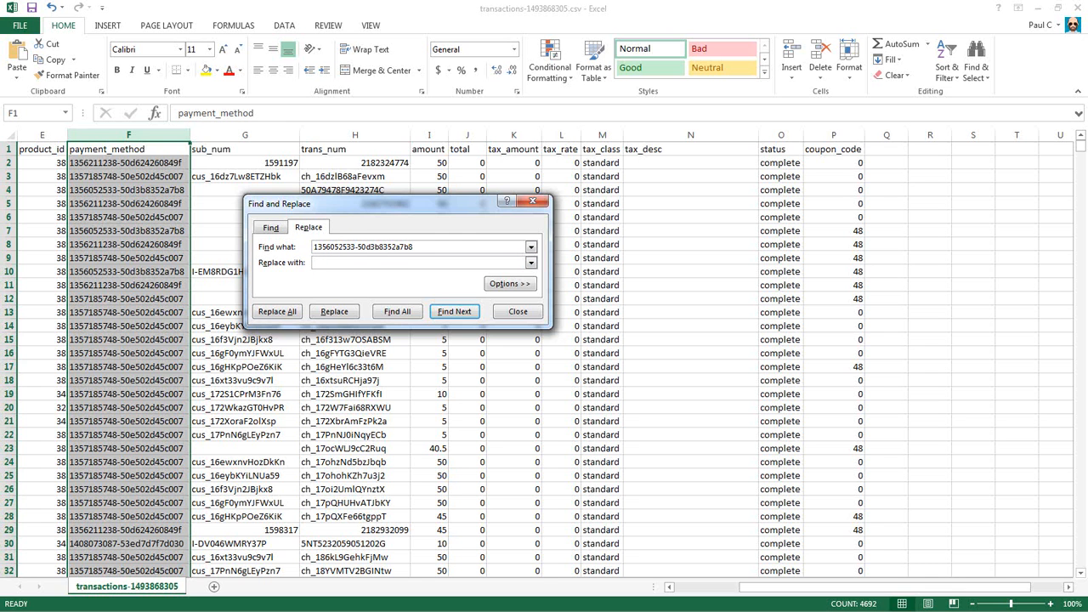
key(alt+Tab)
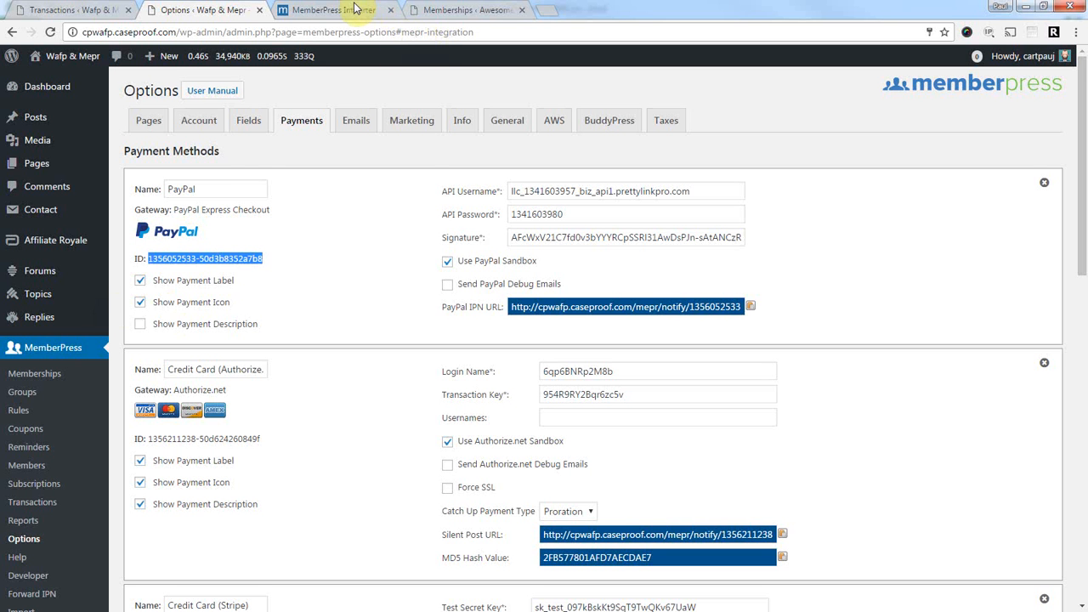
click(462, 10)
click(25, 409)
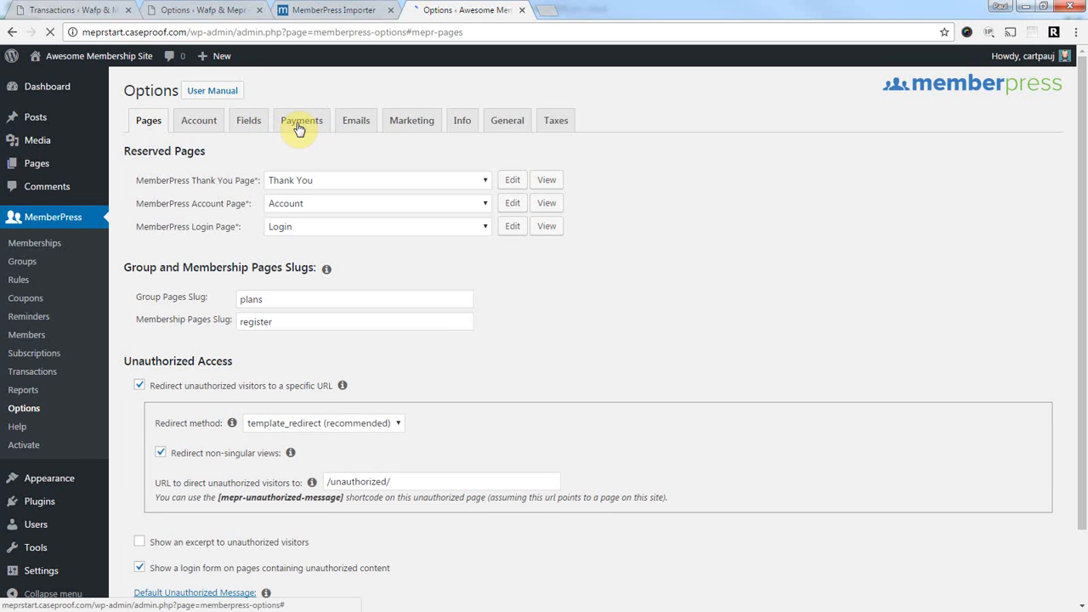
click(300, 125)
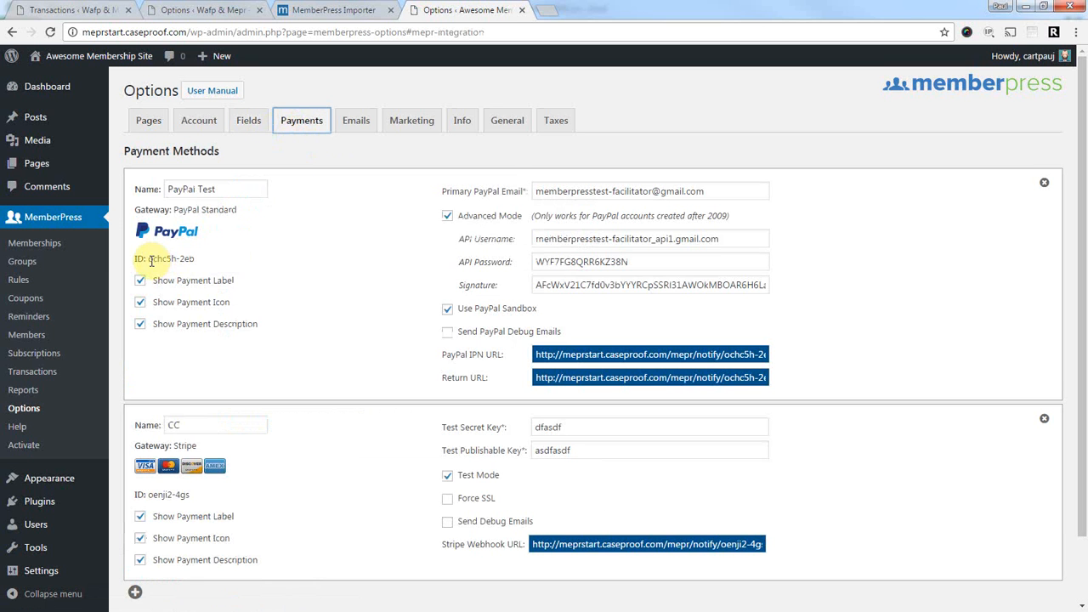
drag(148, 258, 197, 258)
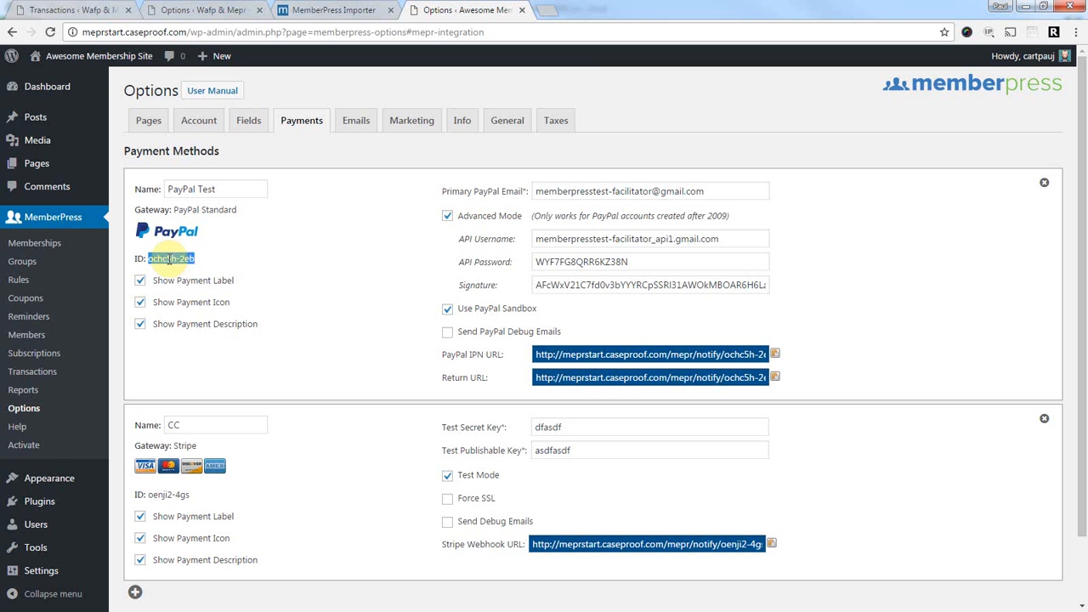
right_click(164, 259)
click(192, 269)
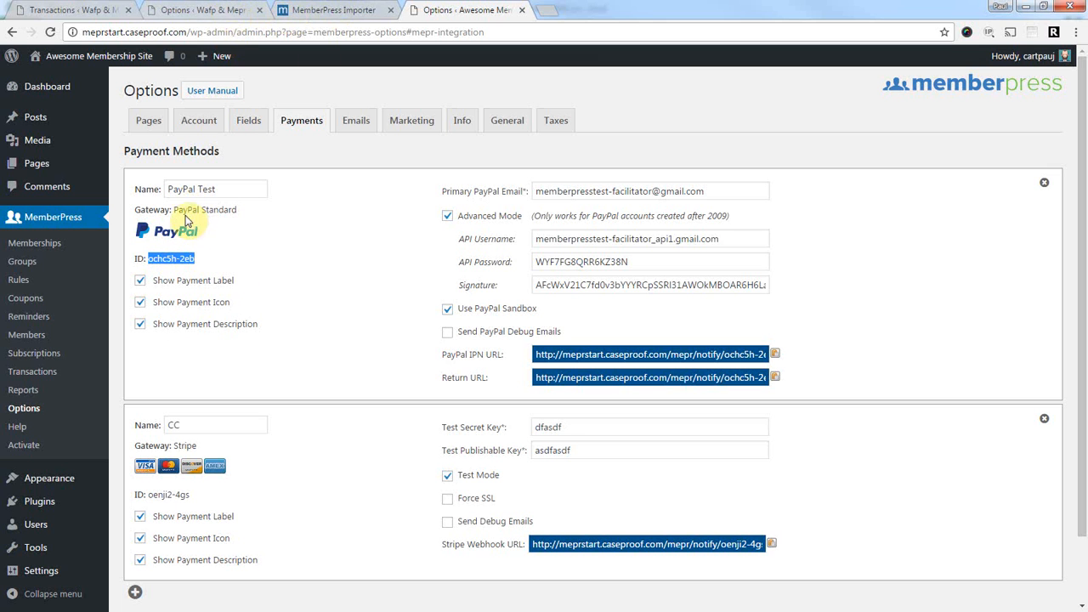
drag(173, 210, 267, 206)
click(267, 206)
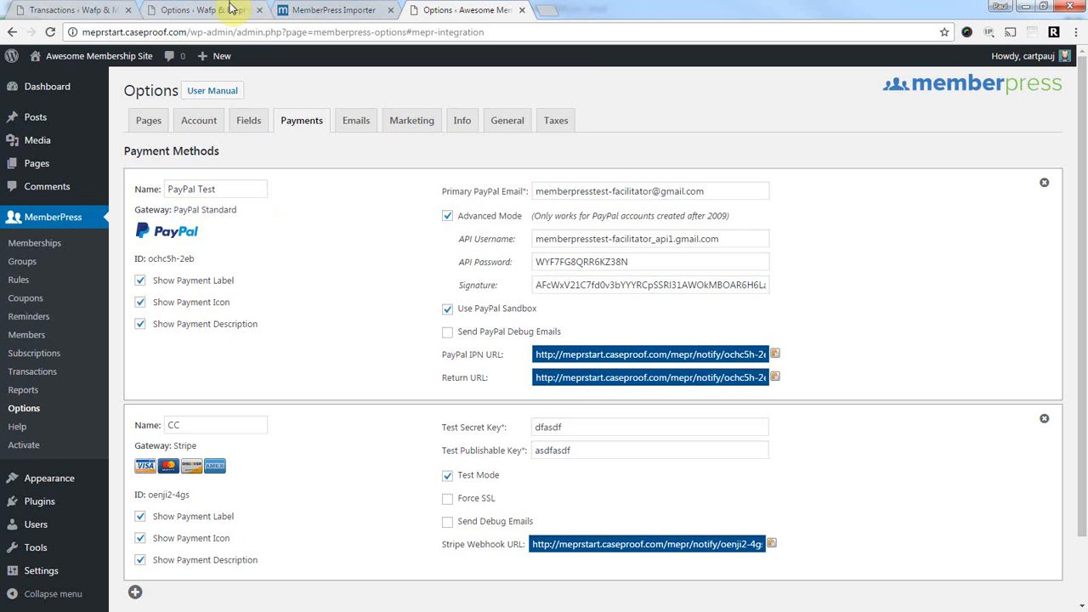
click(212, 213)
scroll(340, 226, down, 3)
scroll(315, 225, down, 5)
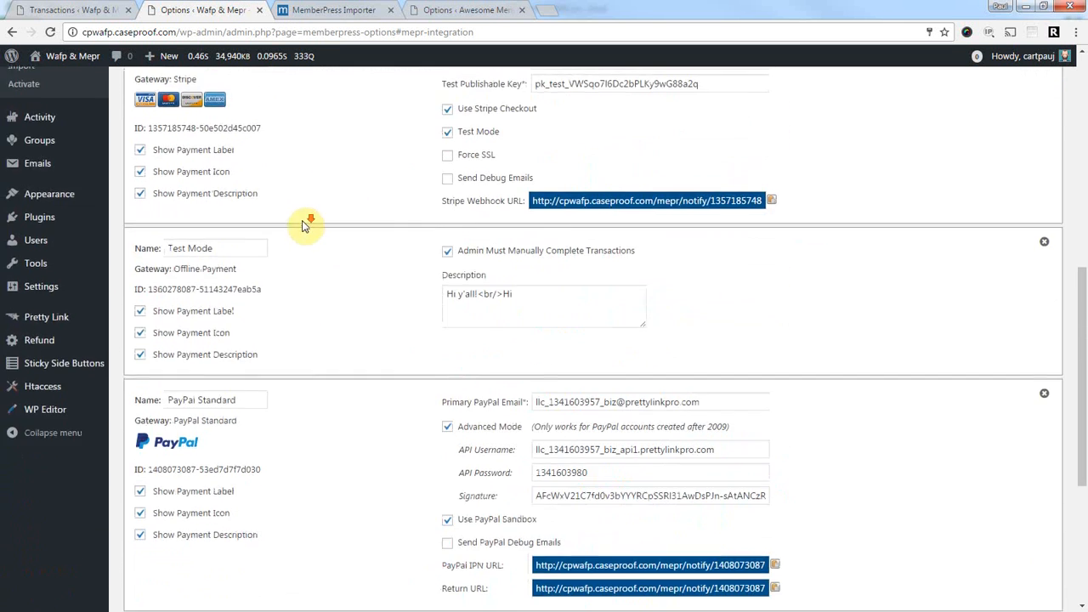
drag(148, 336, 282, 334)
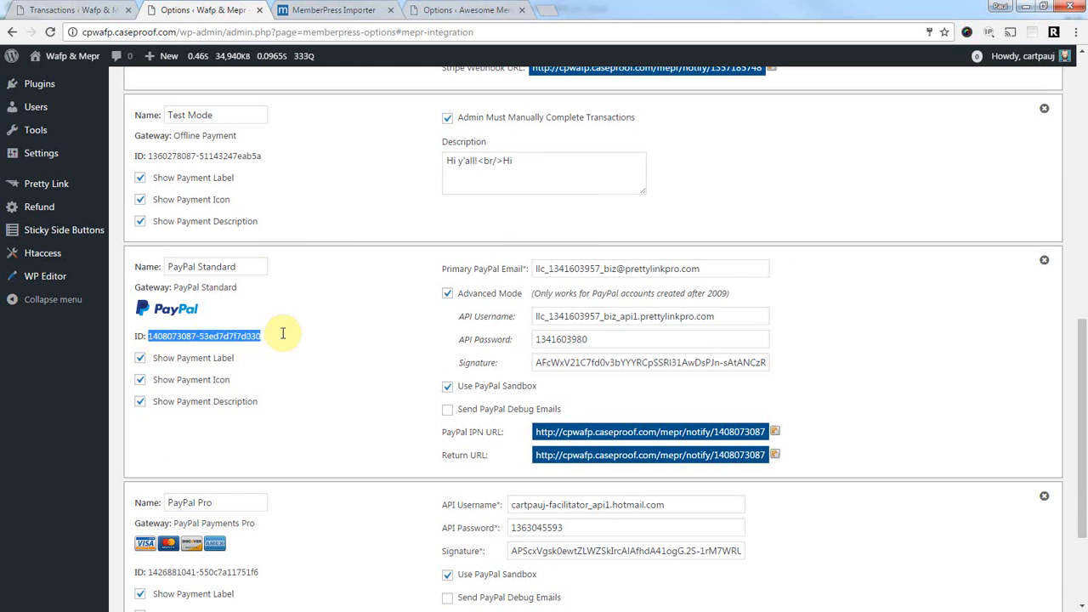
right_click(228, 343)
click(234, 344)
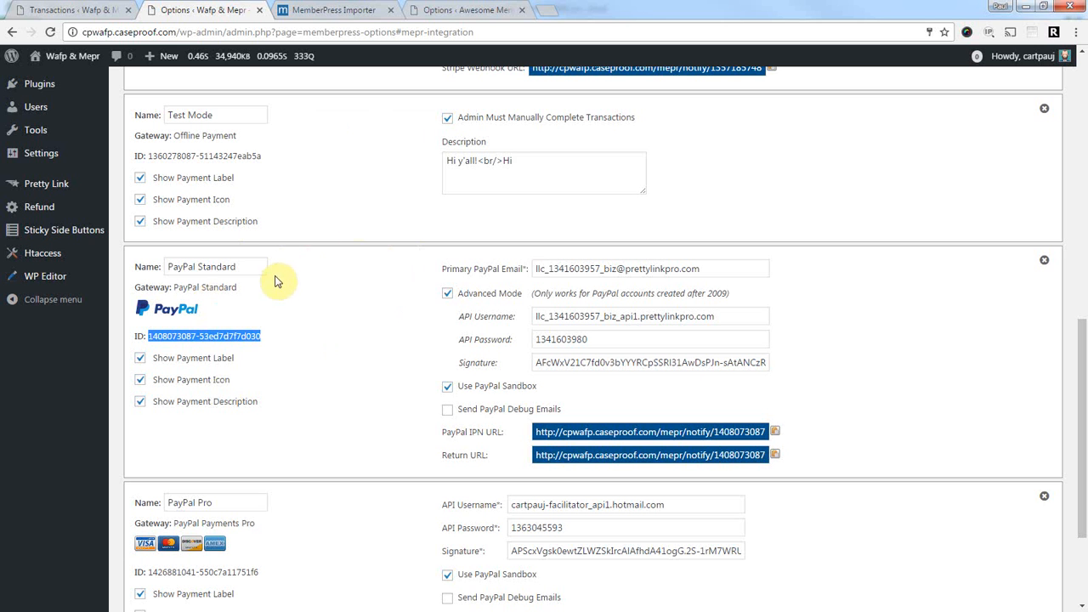
scroll(336, 313, up, 3)
scroll(320, 315, down, 3)
right_click(172, 340)
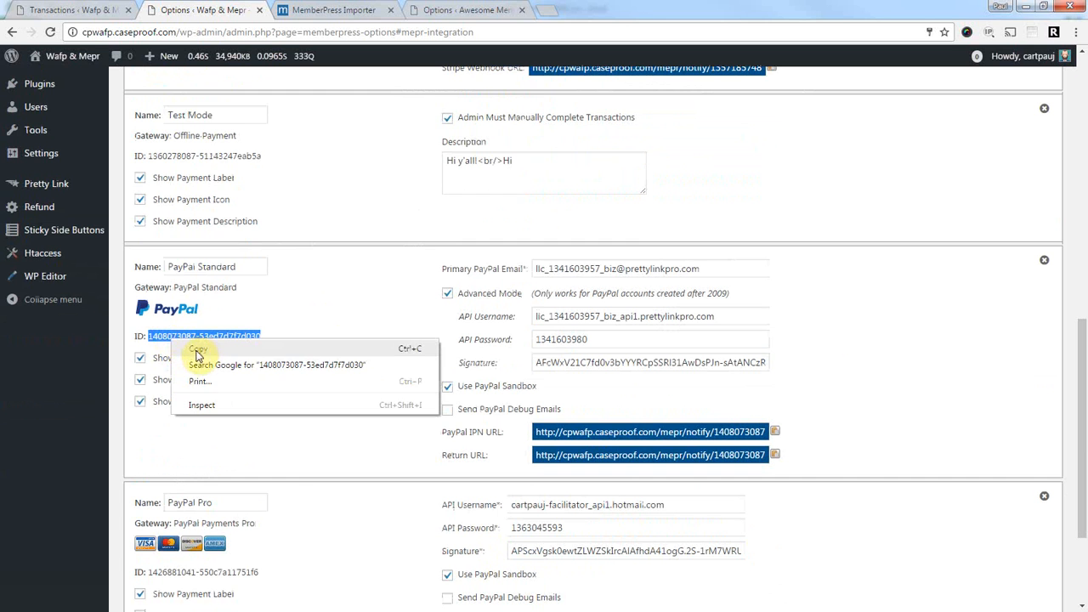
click(196, 356)
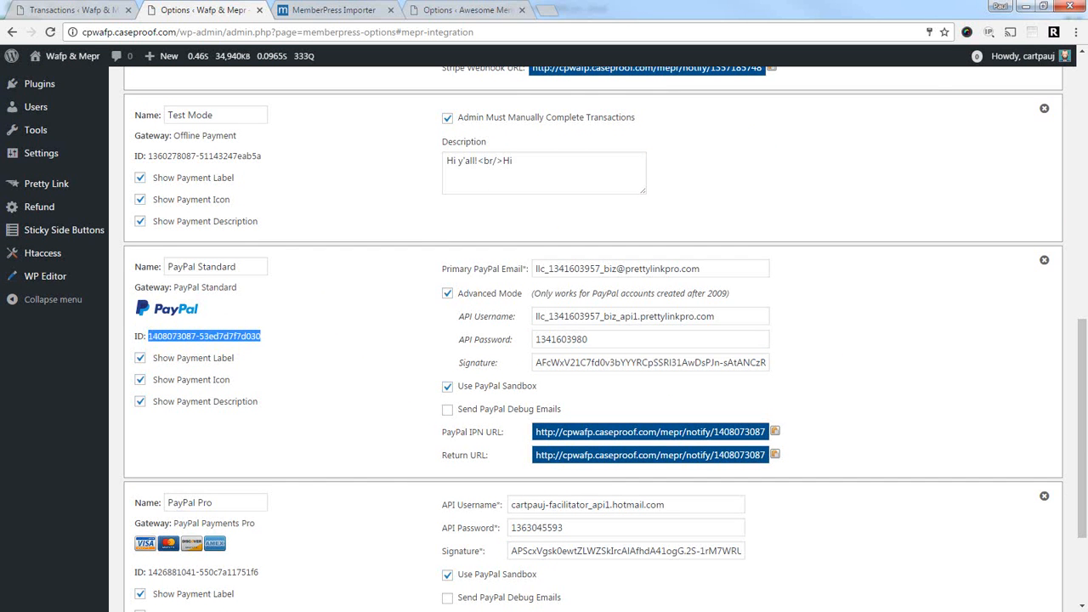
key(alt+Tab)
drag(436, 246, 315, 249)
key(ctrl+v)
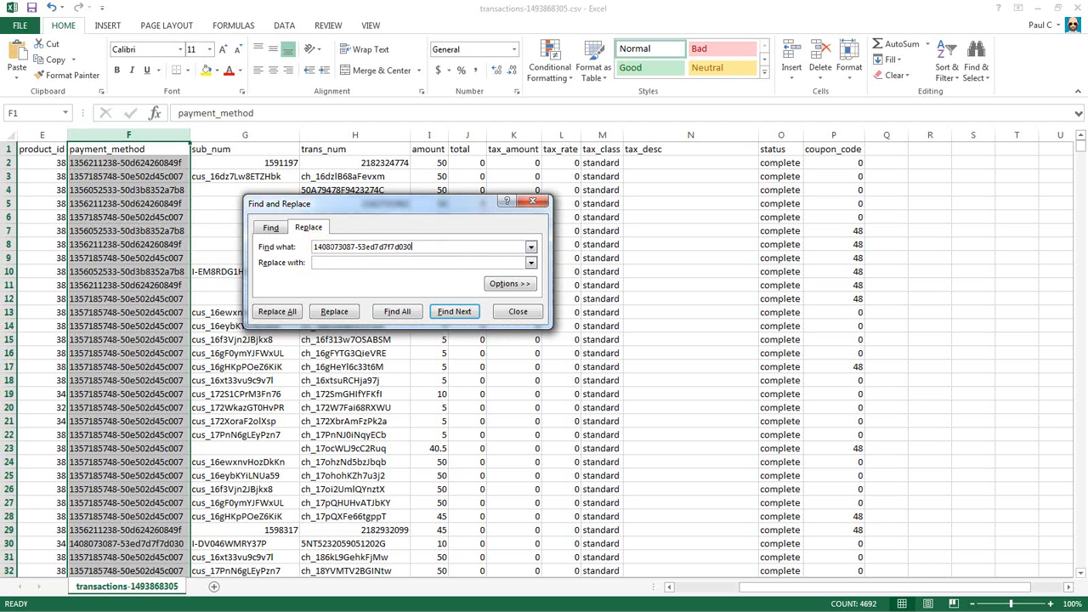
key(alt+Tab)
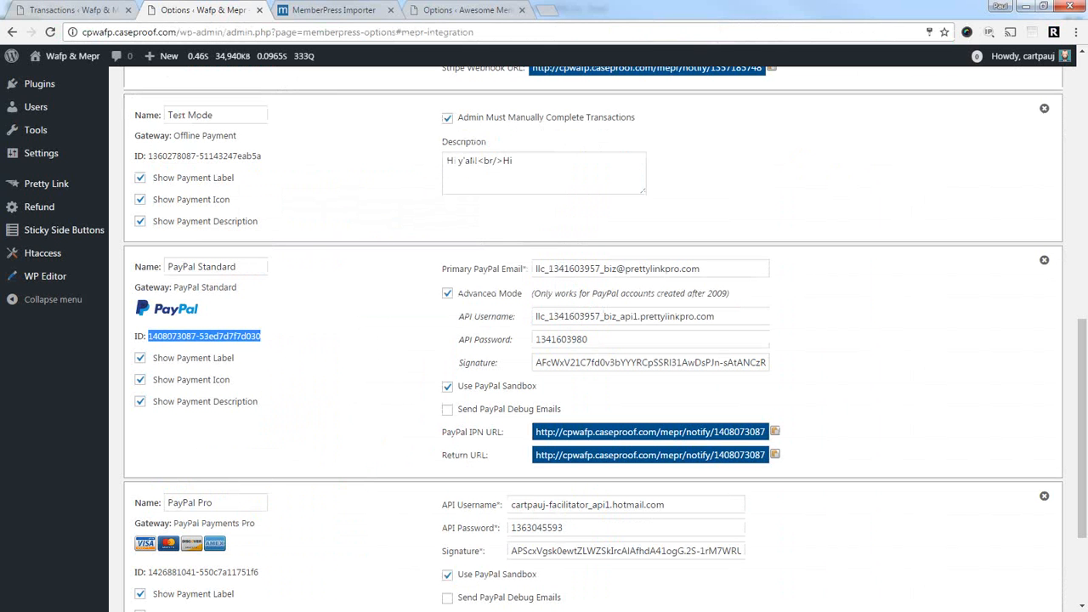
click(475, 5)
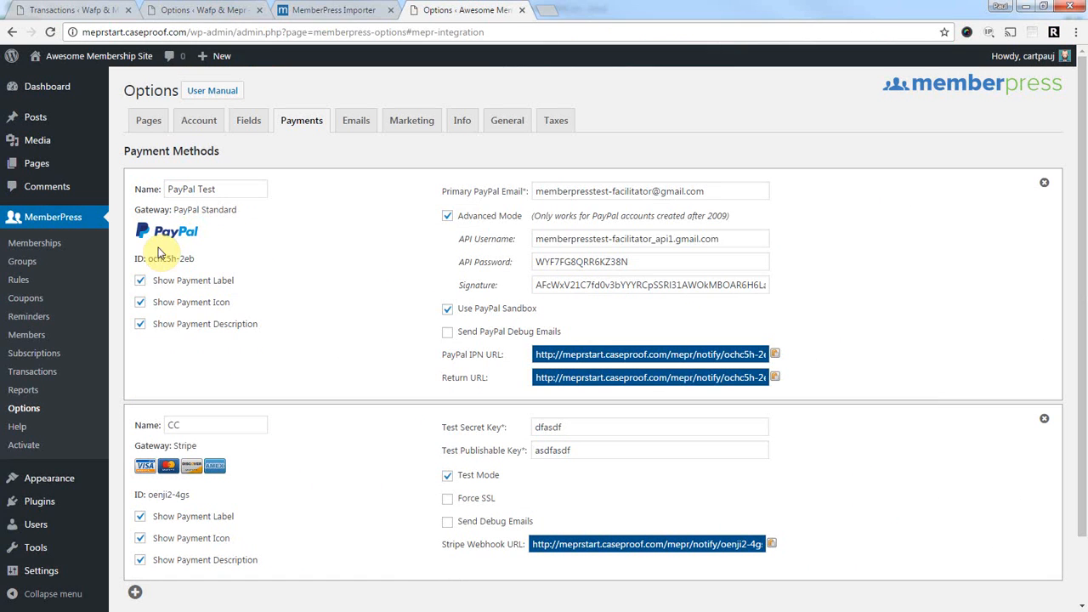
drag(148, 258, 194, 259)
right_click(186, 259)
click(204, 269)
Replace all with ochc5h-2eb, confirming the 696 replacements, and close Find and Replace.
key(alt+Tab)
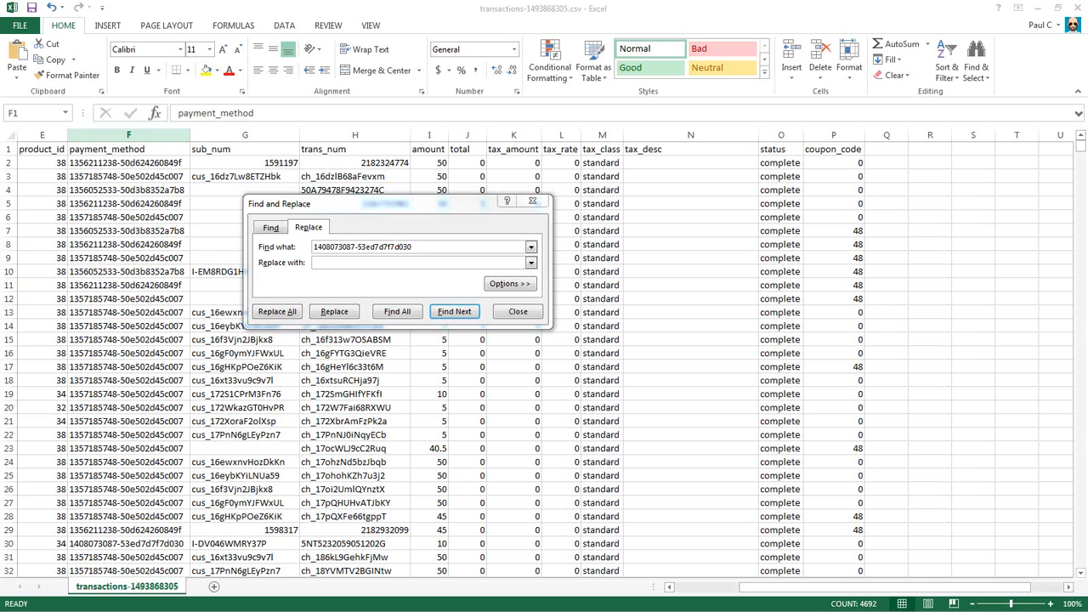
right_click(338, 263)
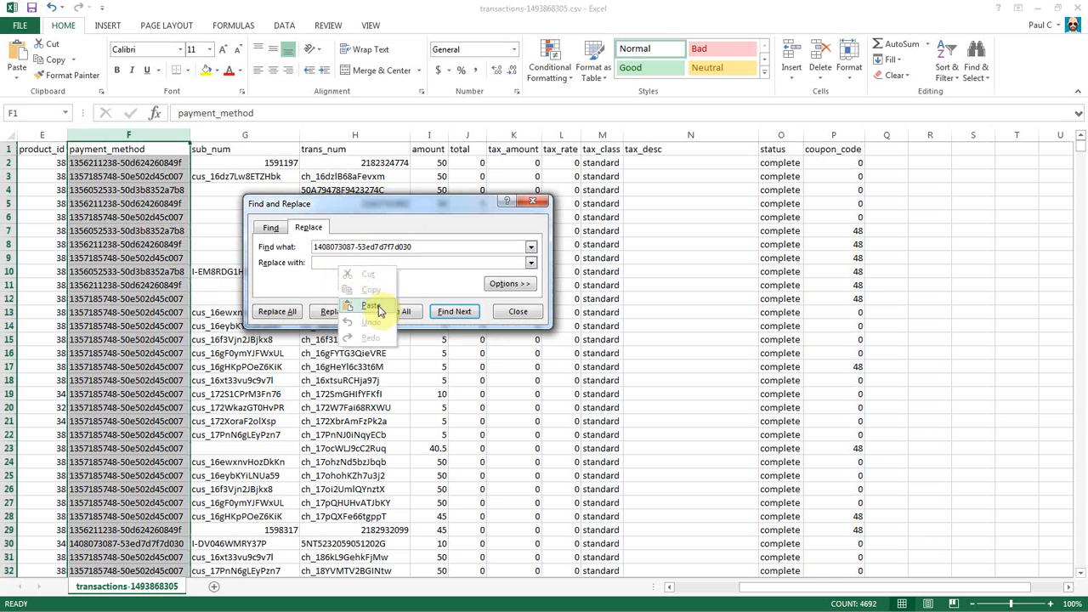
click(377, 306)
click(281, 313)
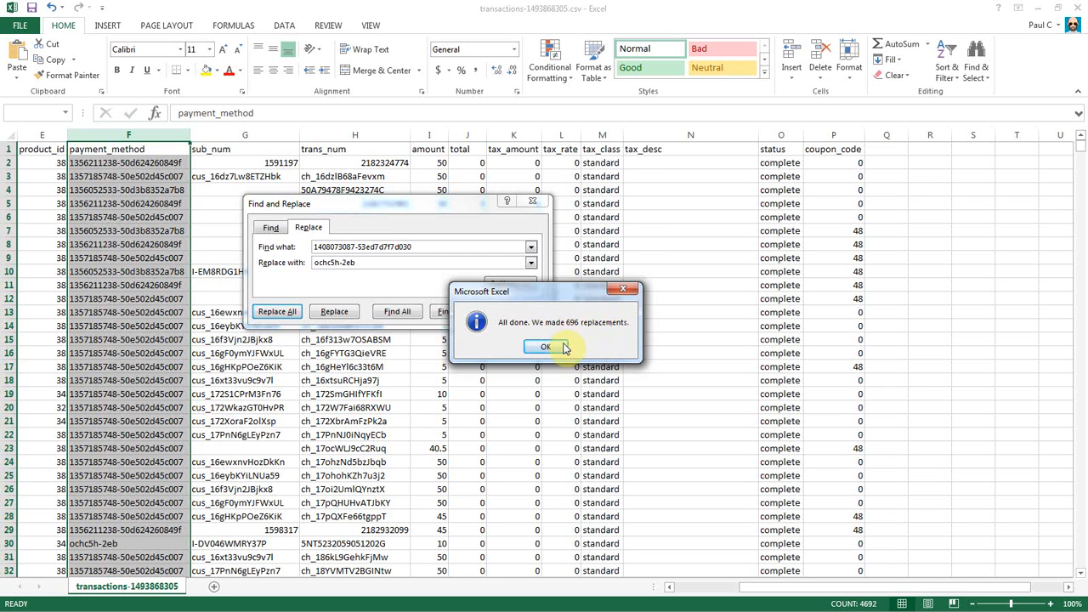
click(546, 347)
click(517, 312)
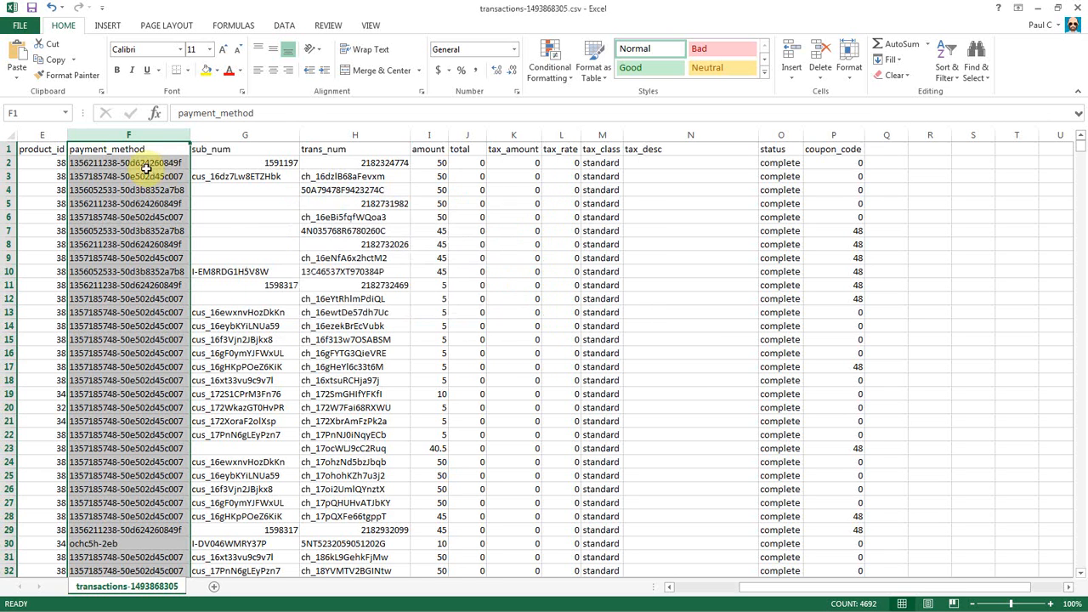
Check the payment methods in F2 and F5 and product IDs in E2 and E5, then minimize Excel.
click(146, 164)
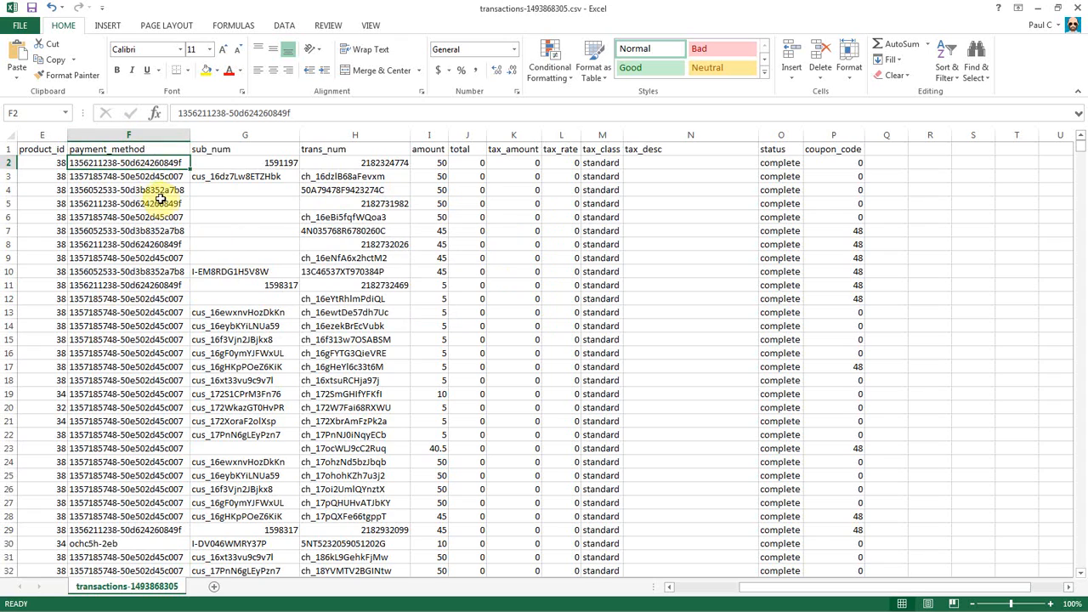
scroll(129, 328, down, 4)
scroll(128, 326, up, 4)
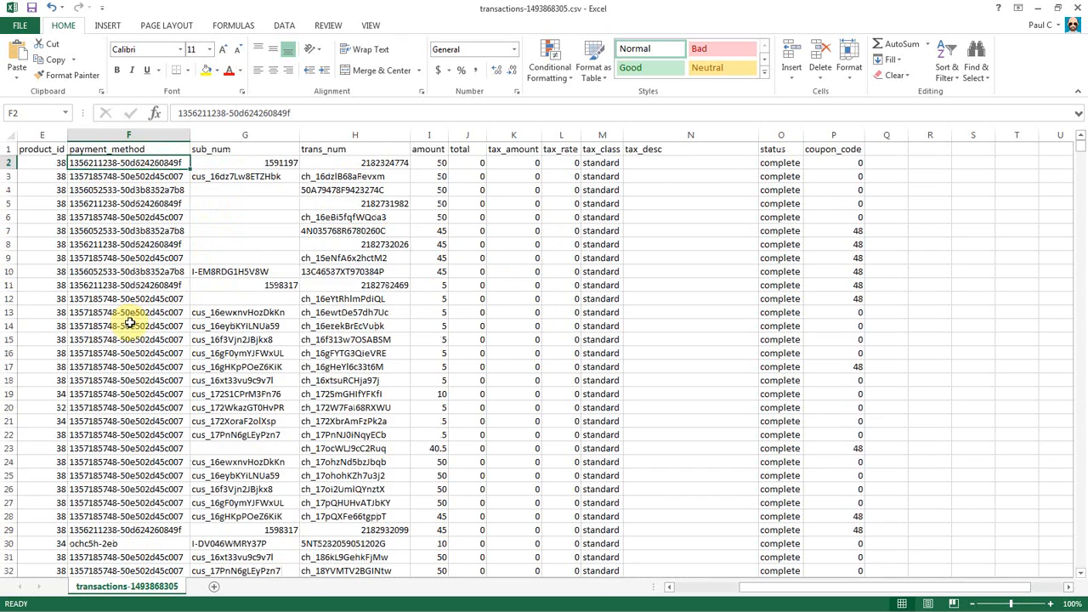
click(121, 206)
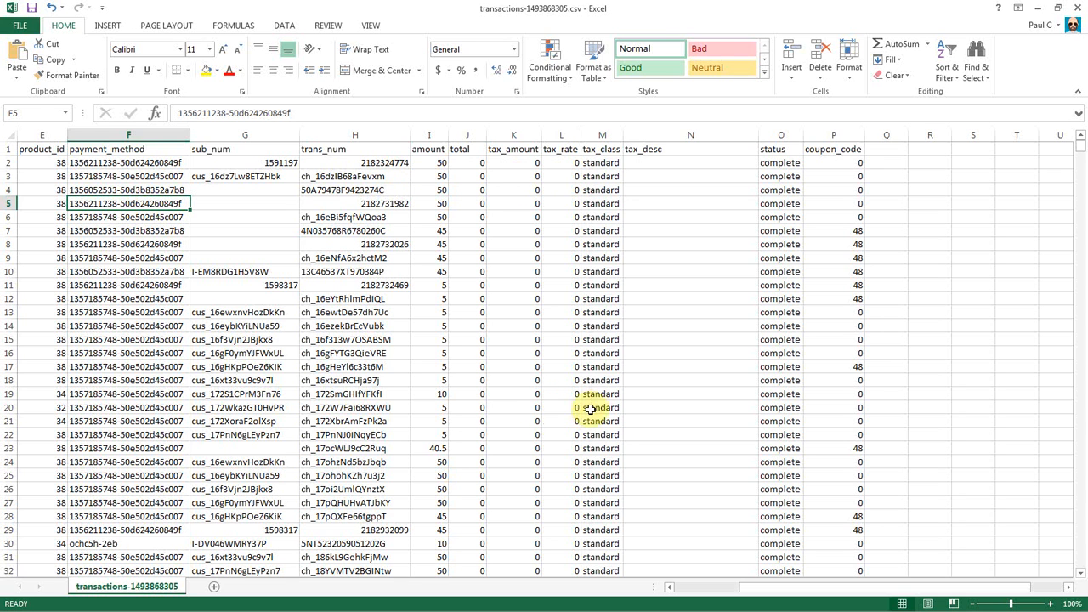
click(57, 162)
click(53, 203)
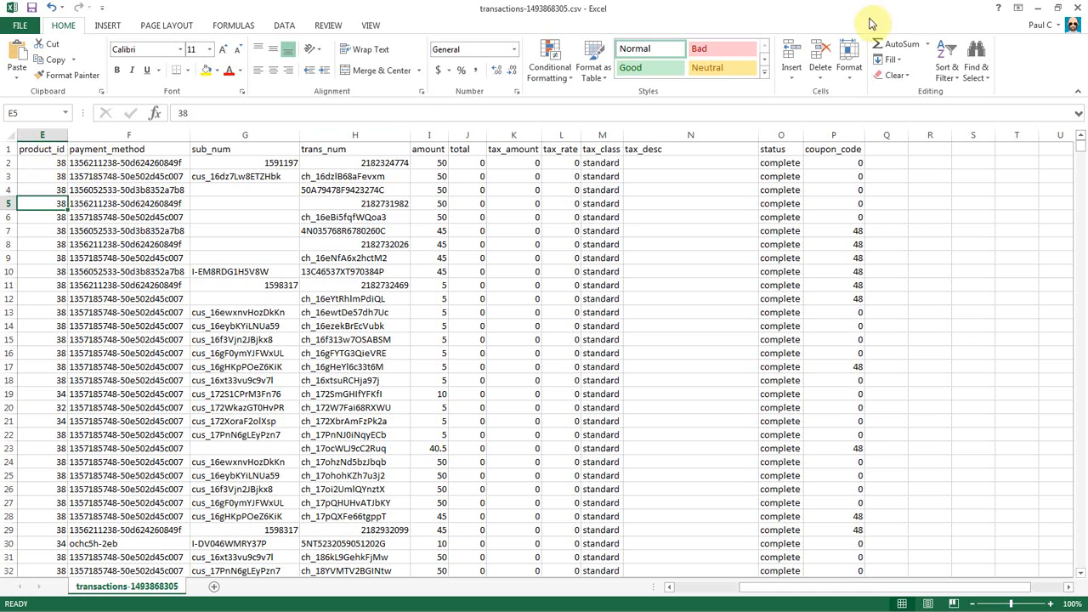
click(1038, 8)
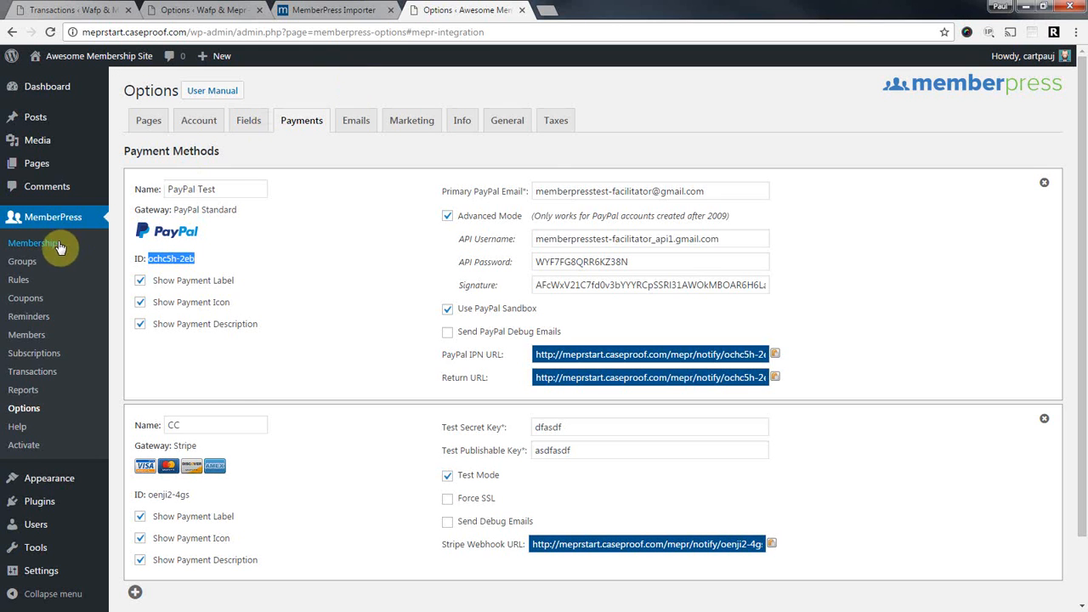
Open the old site's MemberPress memberships list and select a membership ID.
click(222, 12)
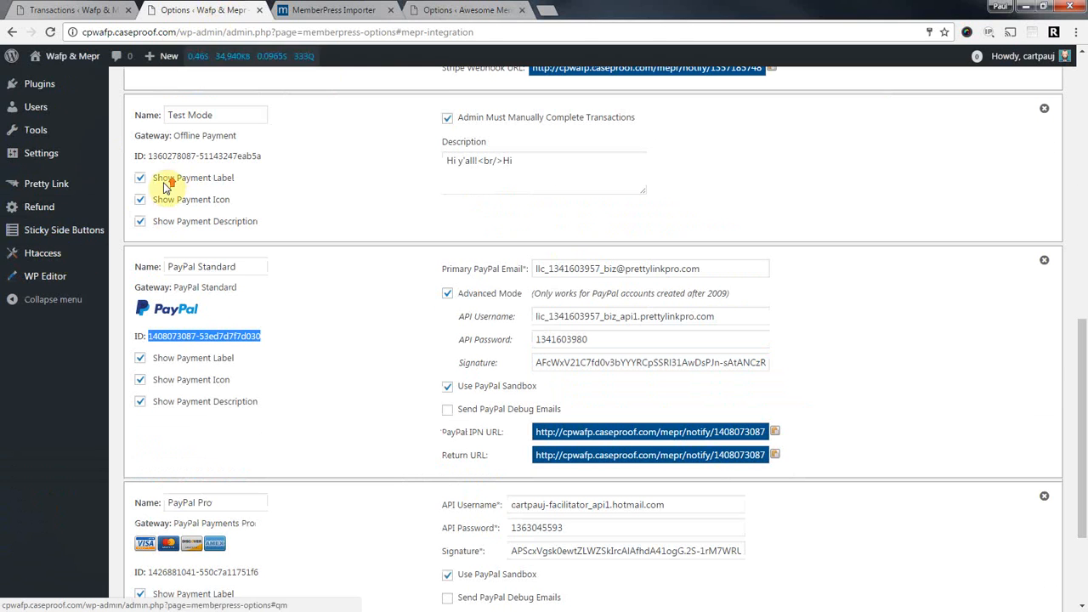
scroll(25, 175, up, 6)
click(70, 177)
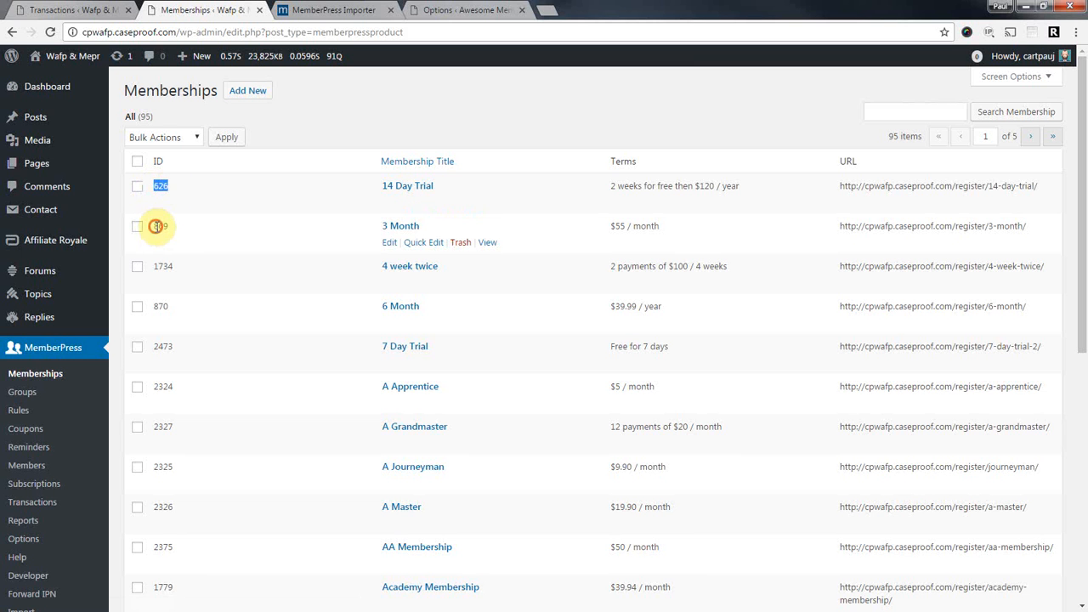
double_click(161, 265)
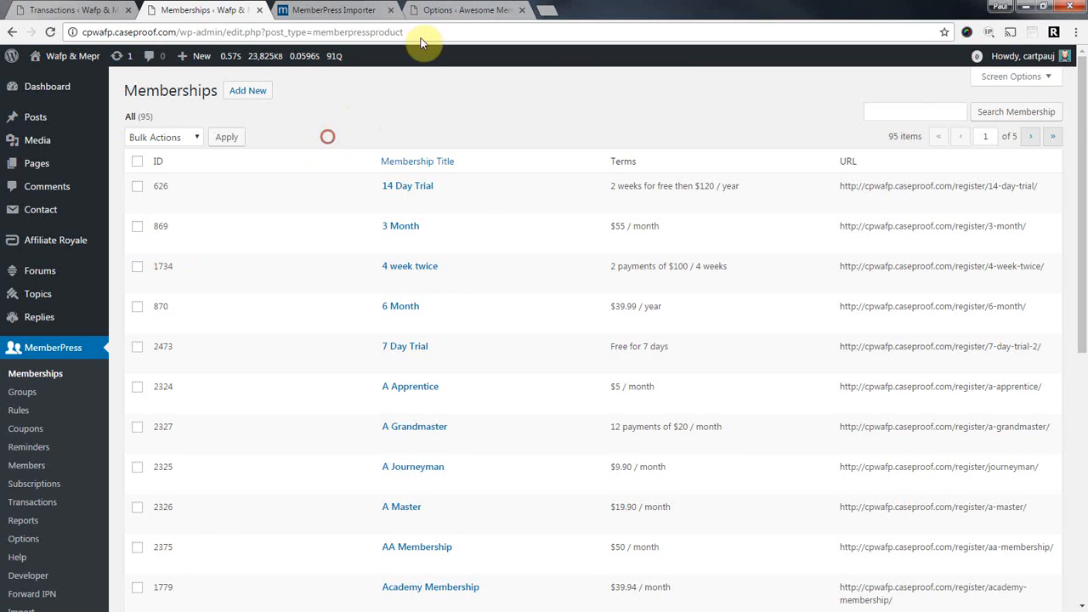
View the new site's memberships: Bronze 99, Gold 101, Silver 100.
click(459, 10)
click(35, 243)
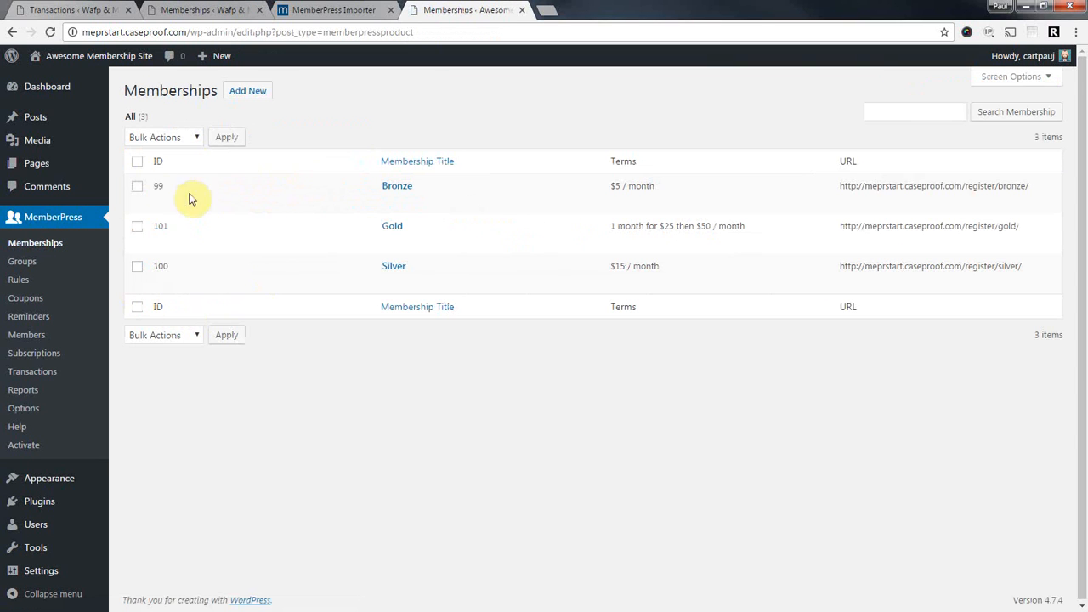
double_click(157, 186)
double_click(161, 226)
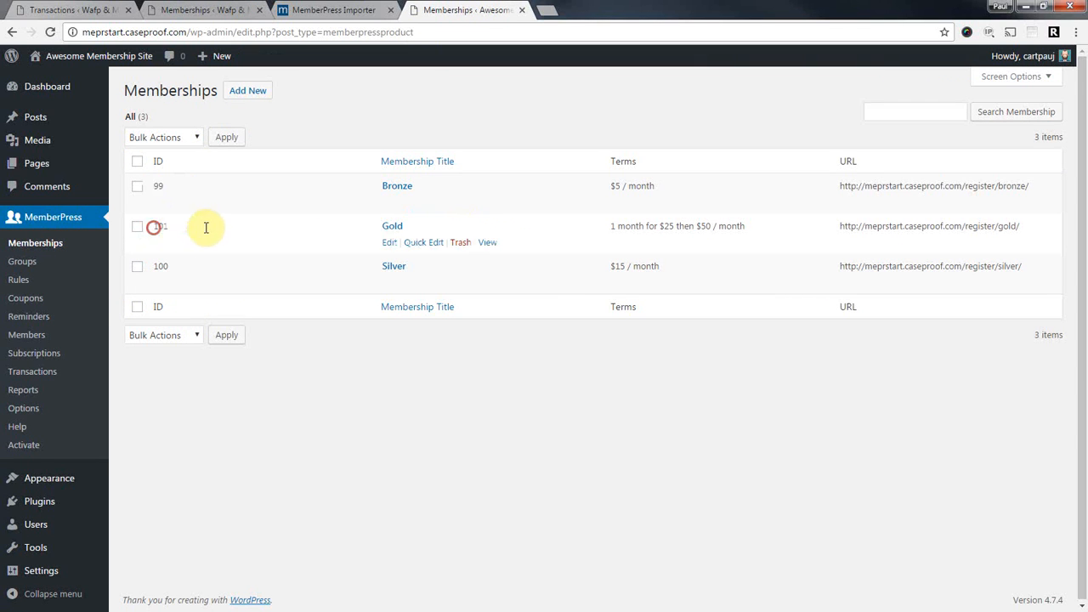
double_click(160, 266)
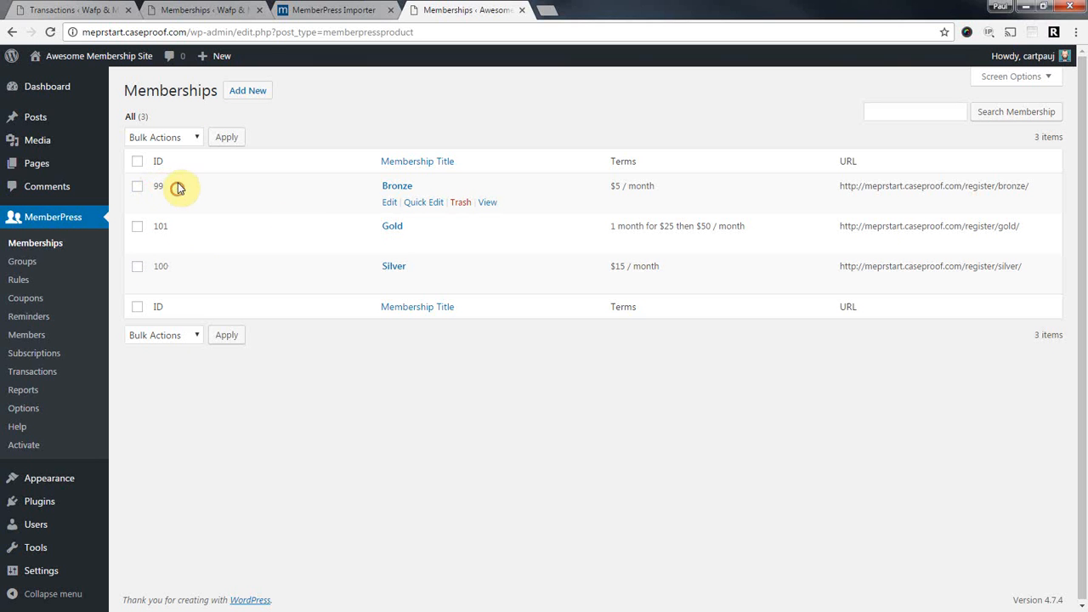
Compare the old 14 Day Trial ID 626 with the new Bronze ID 99, then return to Excel.
click(207, 10)
double_click(159, 186)
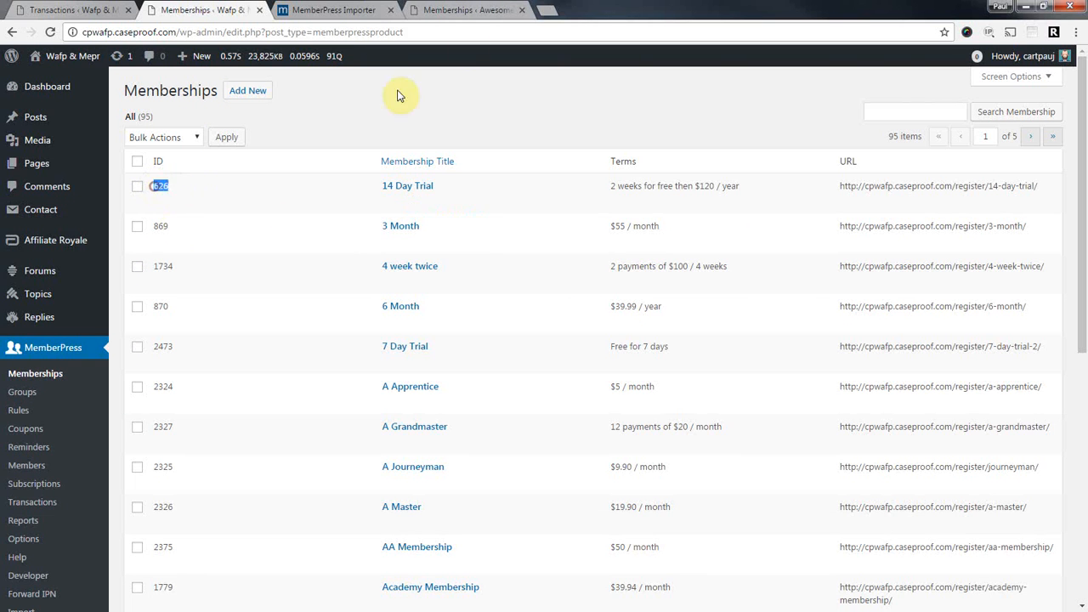
click(438, 10)
double_click(157, 186)
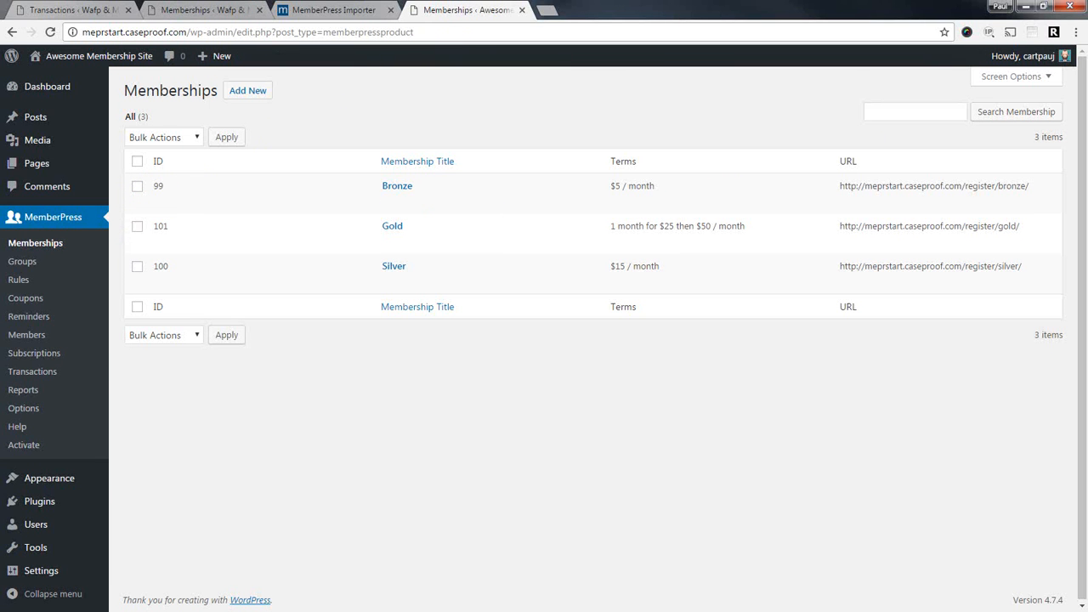
key(alt+Tab)
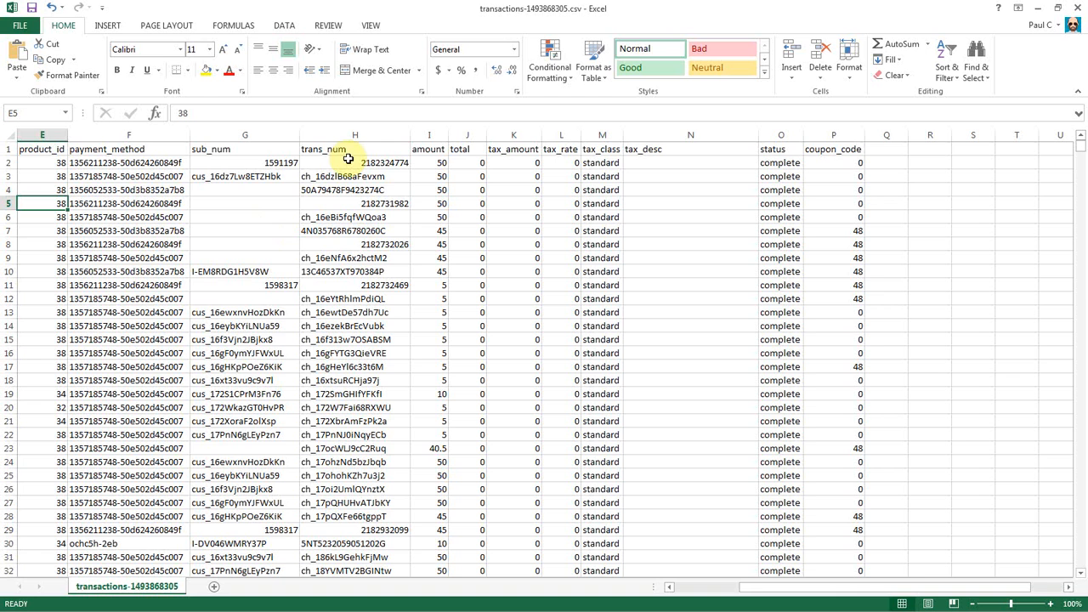
Replace product_id 38 with 99 throughout column E, 1249 replacements made.
click(227, 130)
click(42, 134)
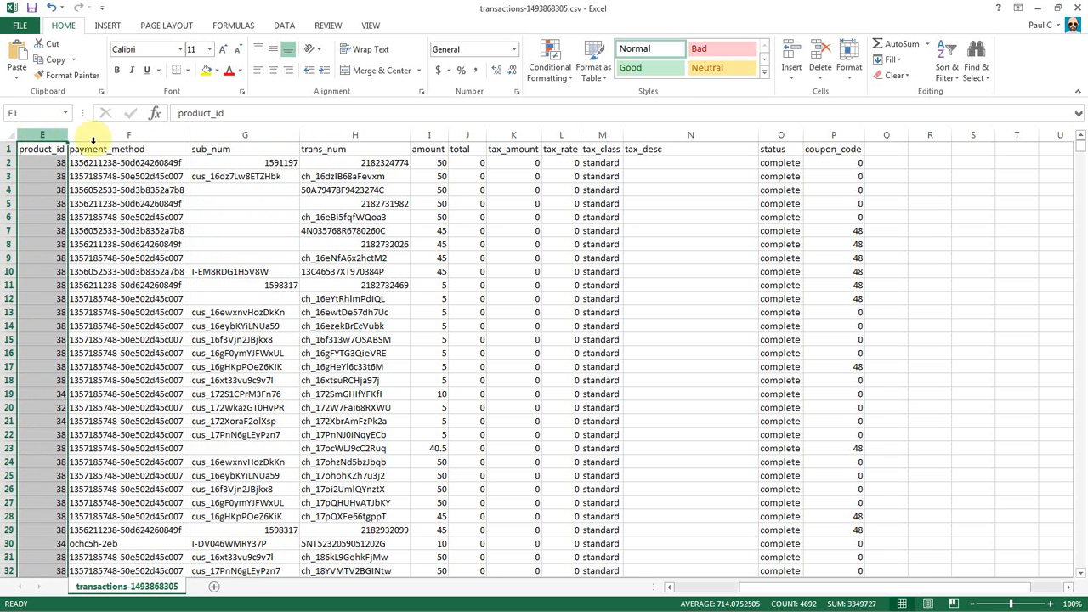
key(alt+Tab)
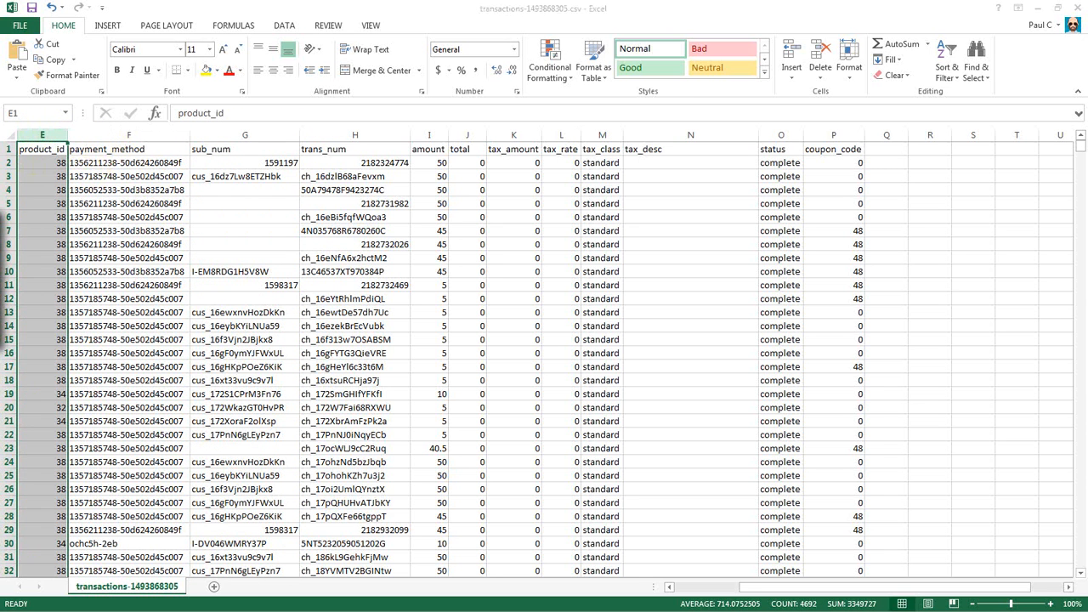
key(ctrl+f)
click(357, 200)
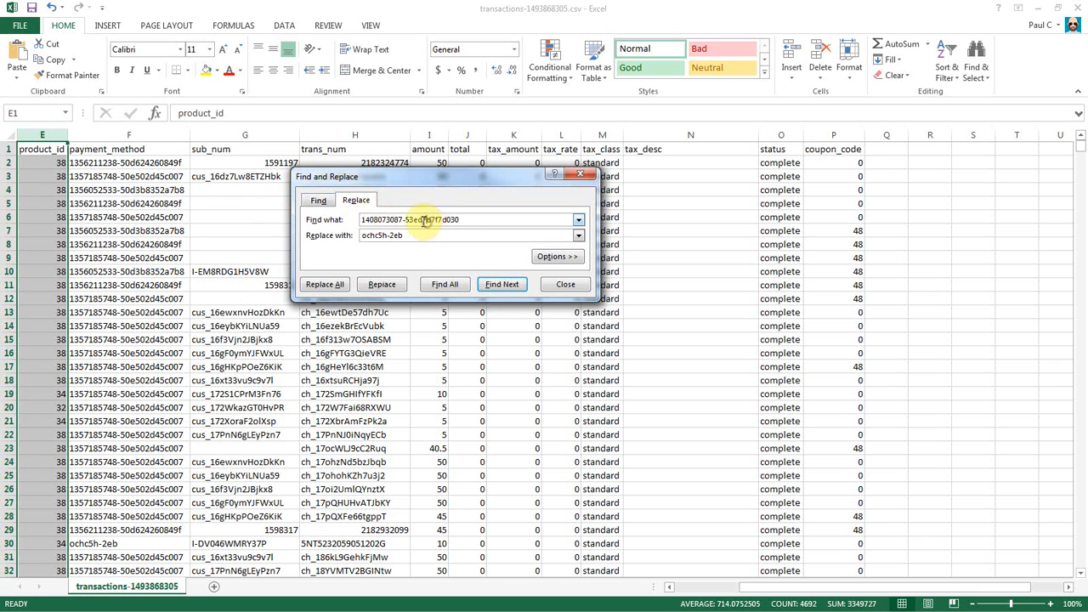
drag(477, 220, 326, 225)
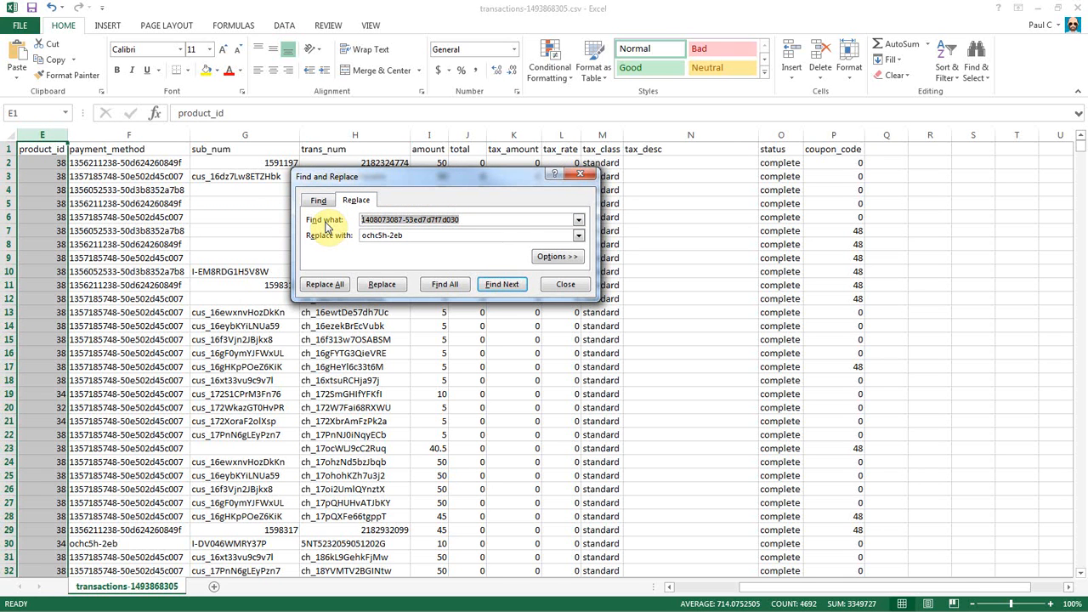
text(38)
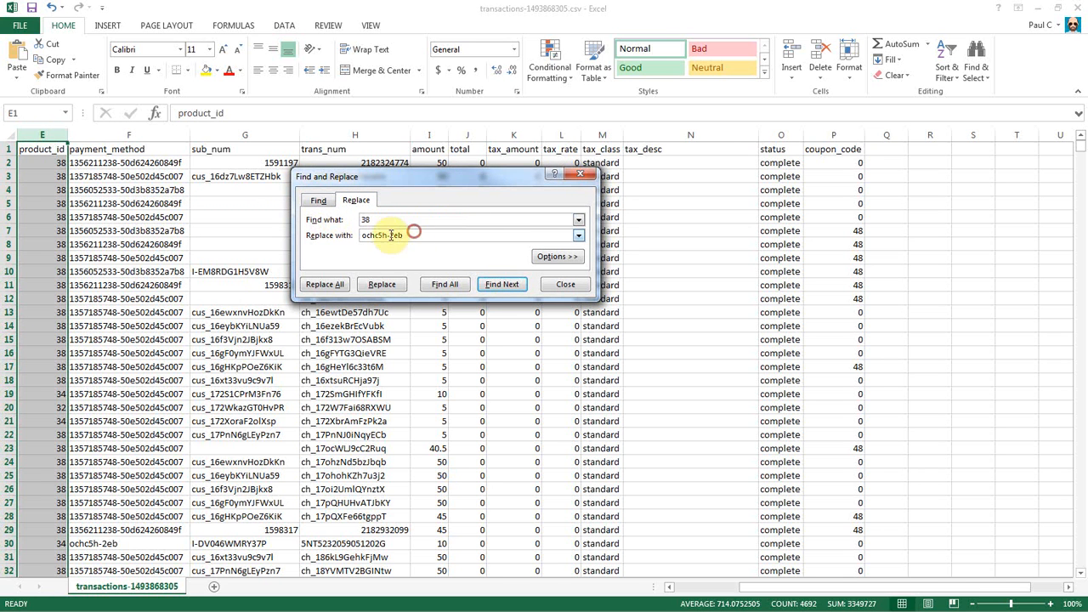
drag(413, 235, 315, 241)
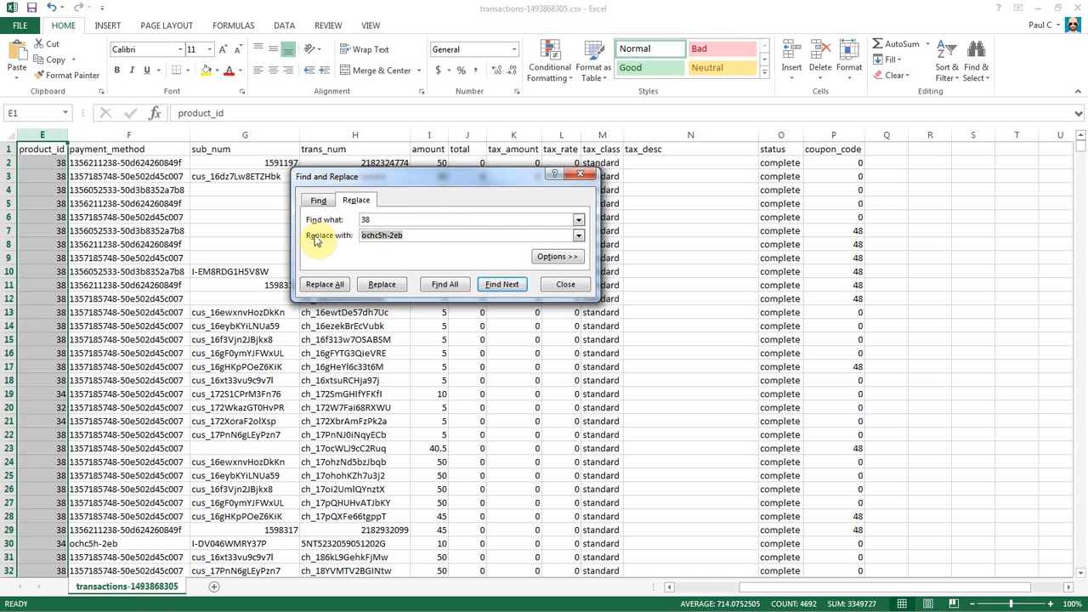
click(330, 287)
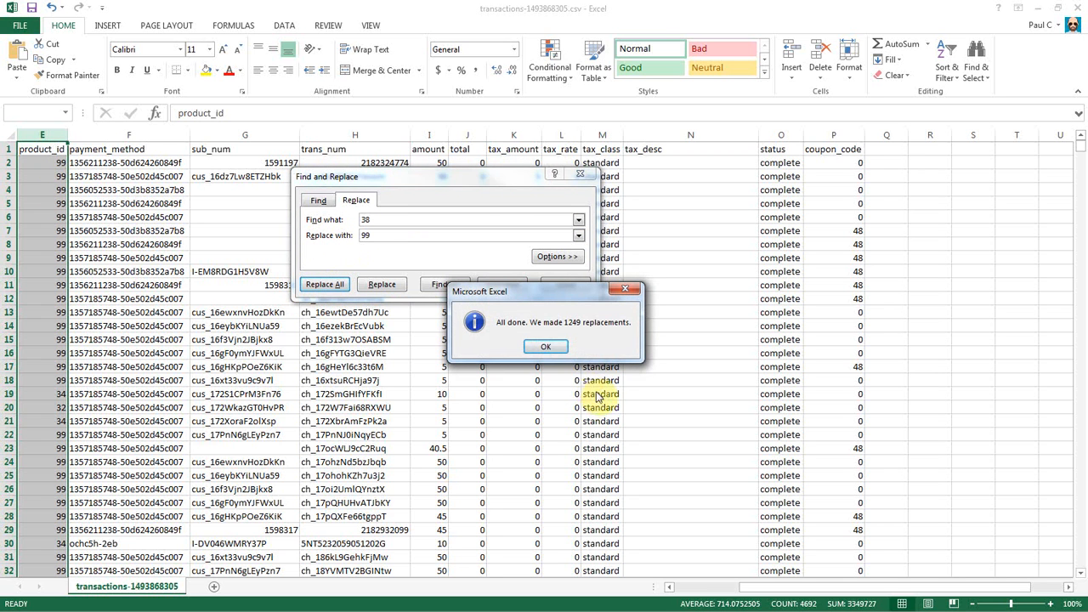
click(551, 344)
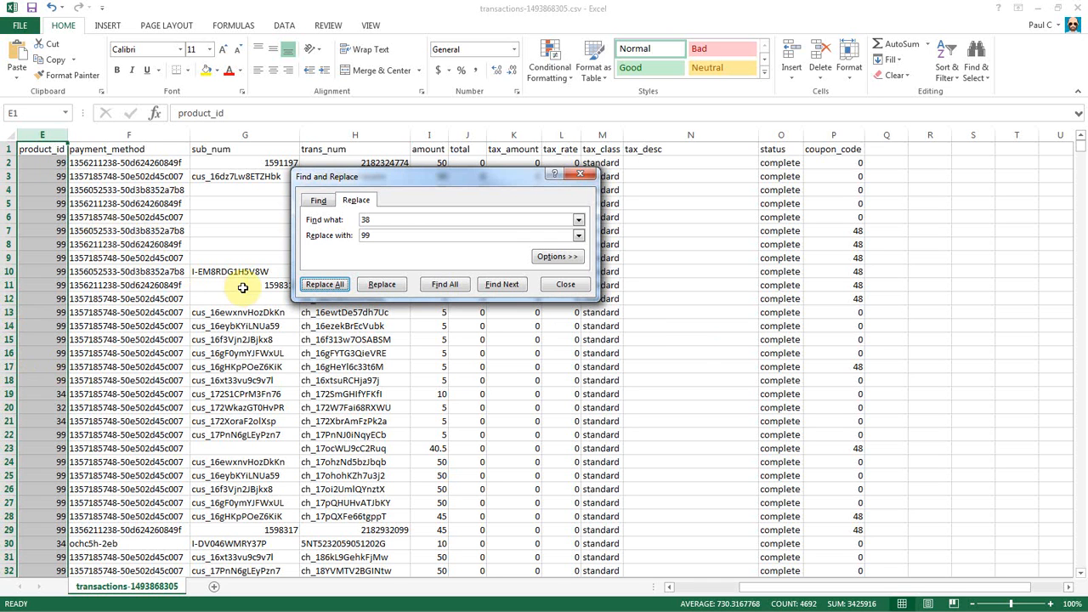
click(564, 286)
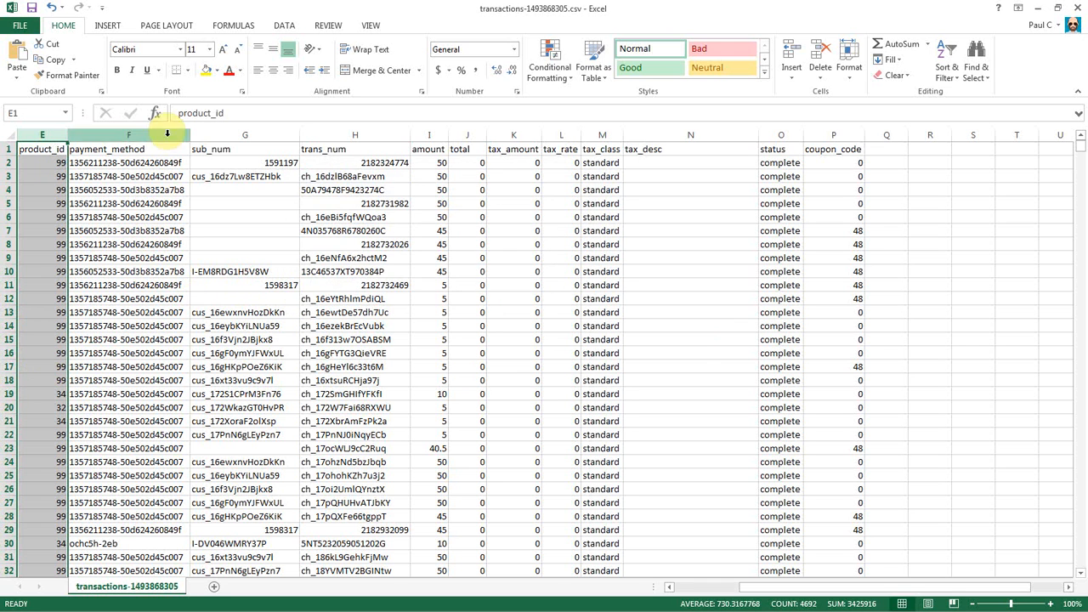
Inspect the first coupon_code value and select the whole coupon_code column P.
click(106, 192)
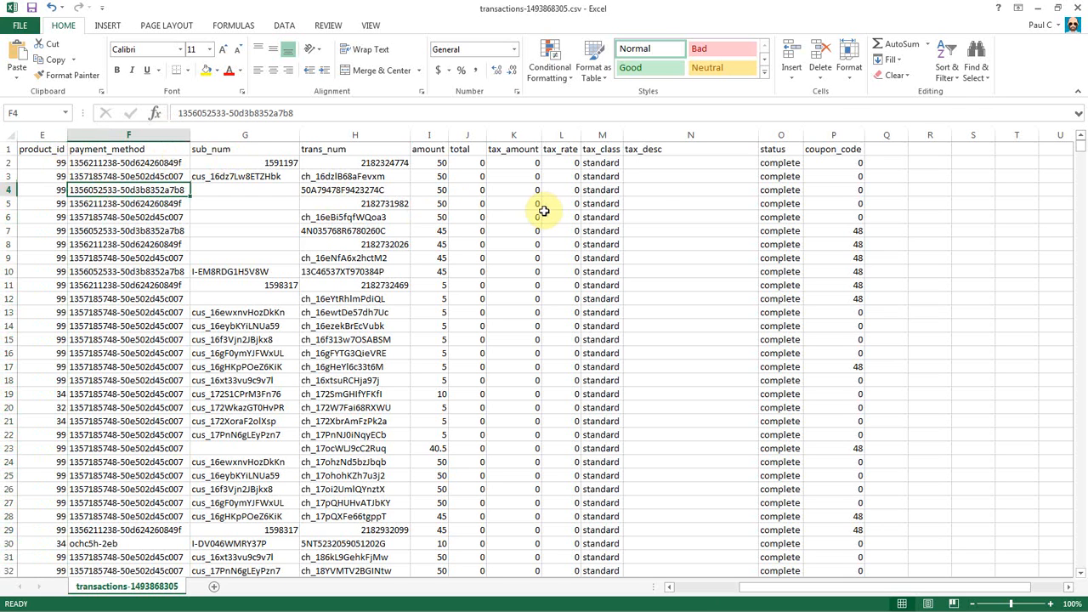
click(826, 165)
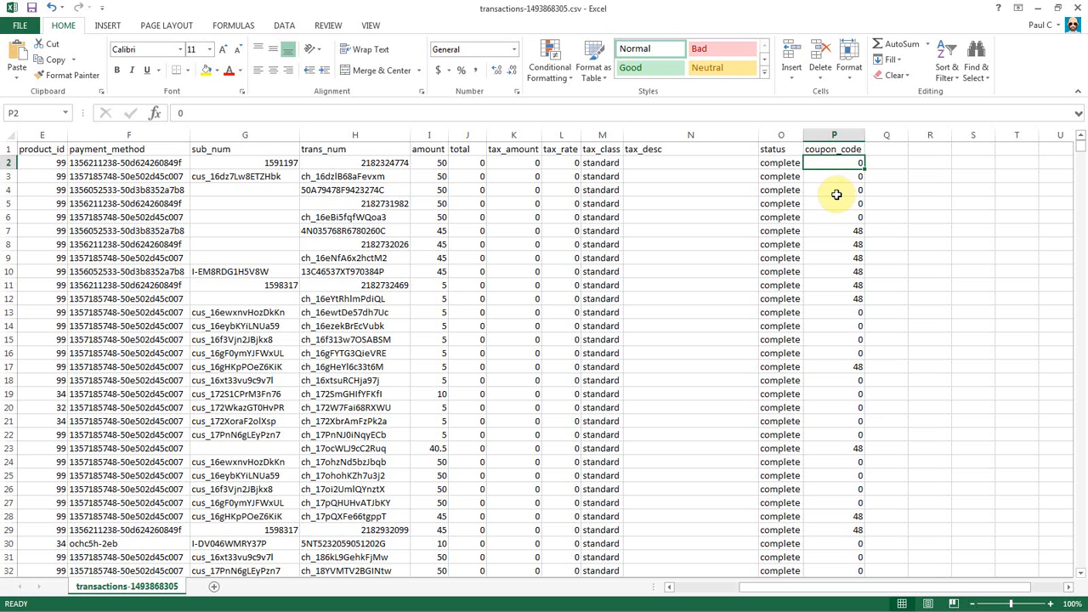
click(825, 133)
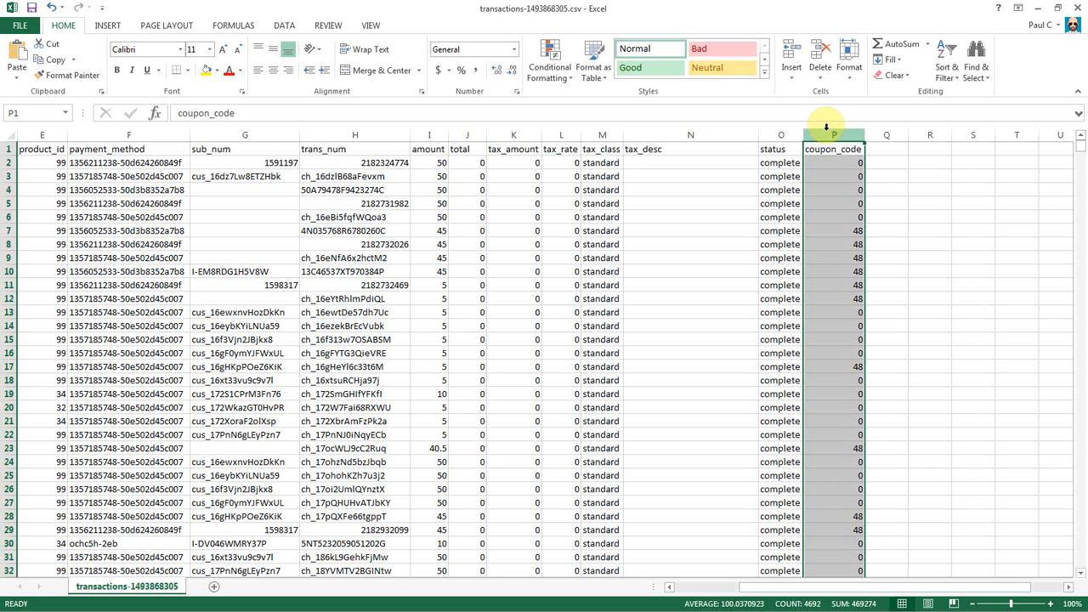
Replace every 0 in coupon_code with blank, leaving only the 48 coupon values.
drag(0, 195, 579, 262)
click(436, 286)
drag(473, 304, 434, 309)
click(477, 323)
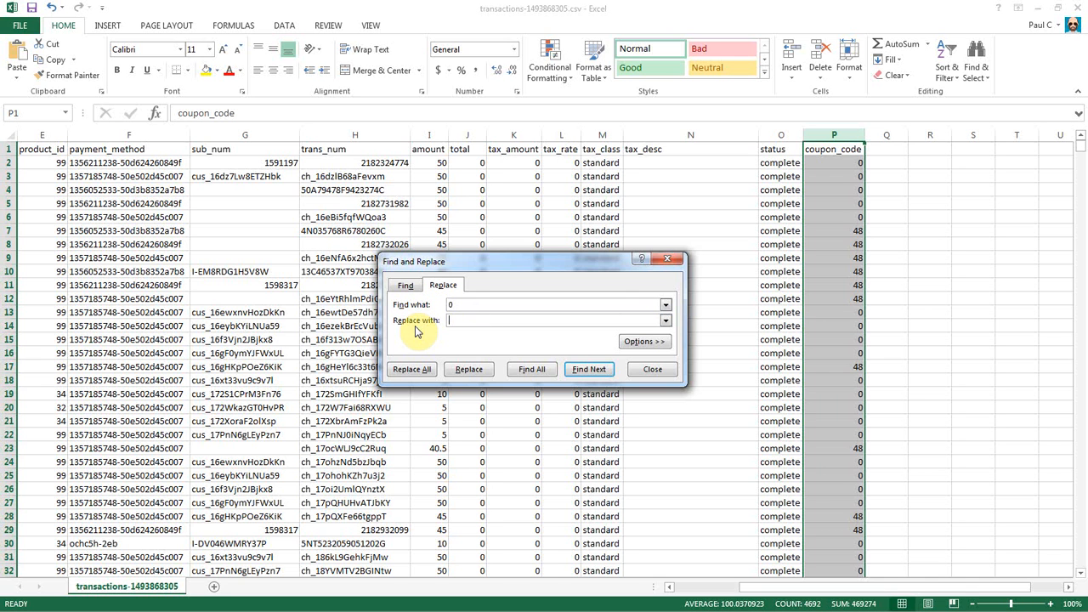
click(411, 371)
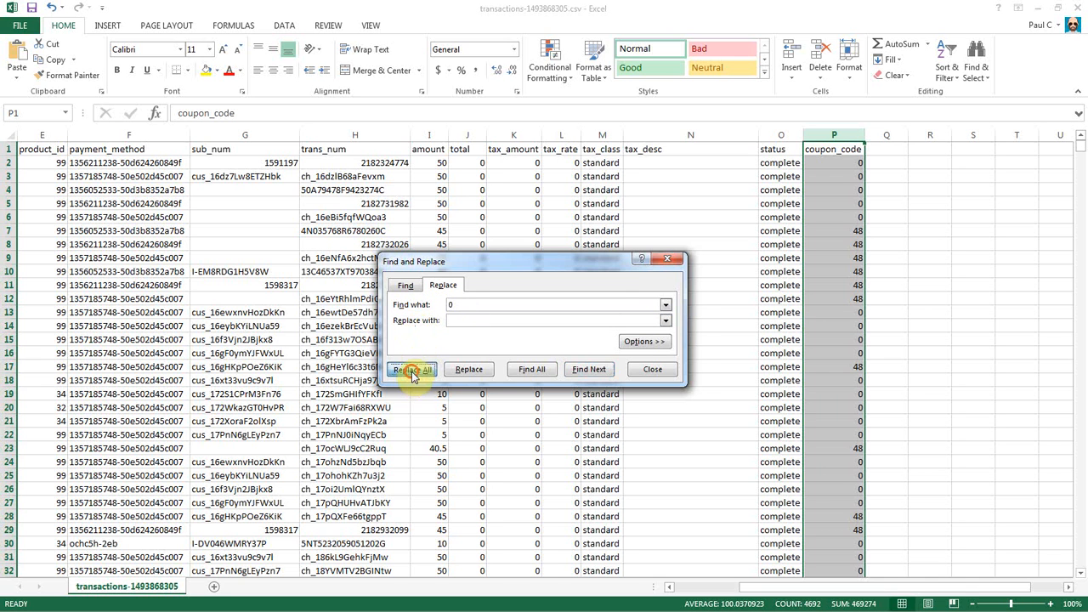
click(541, 347)
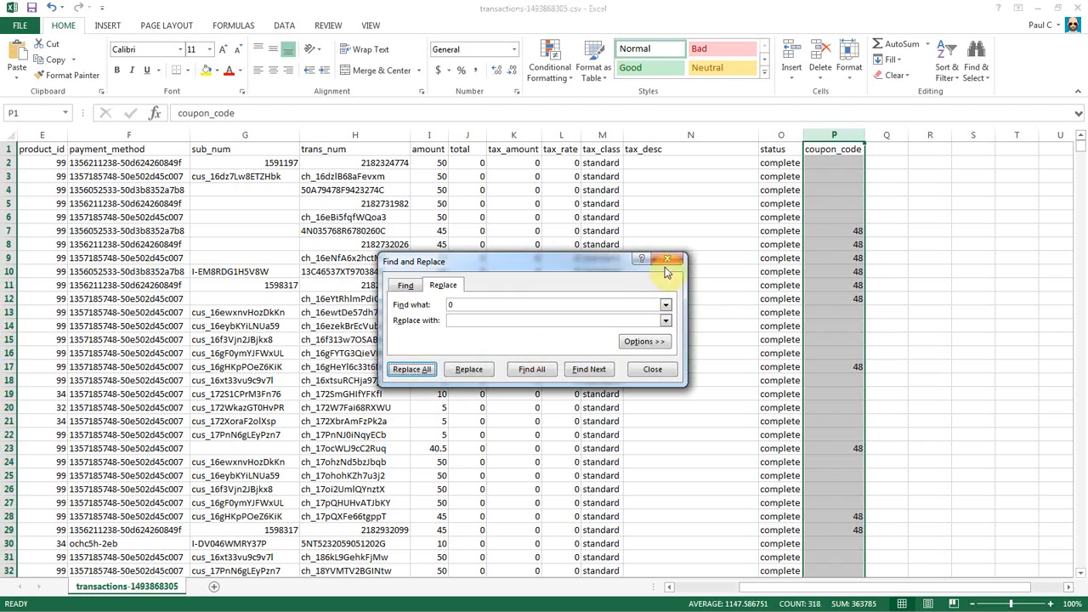
click(653, 371)
click(852, 231)
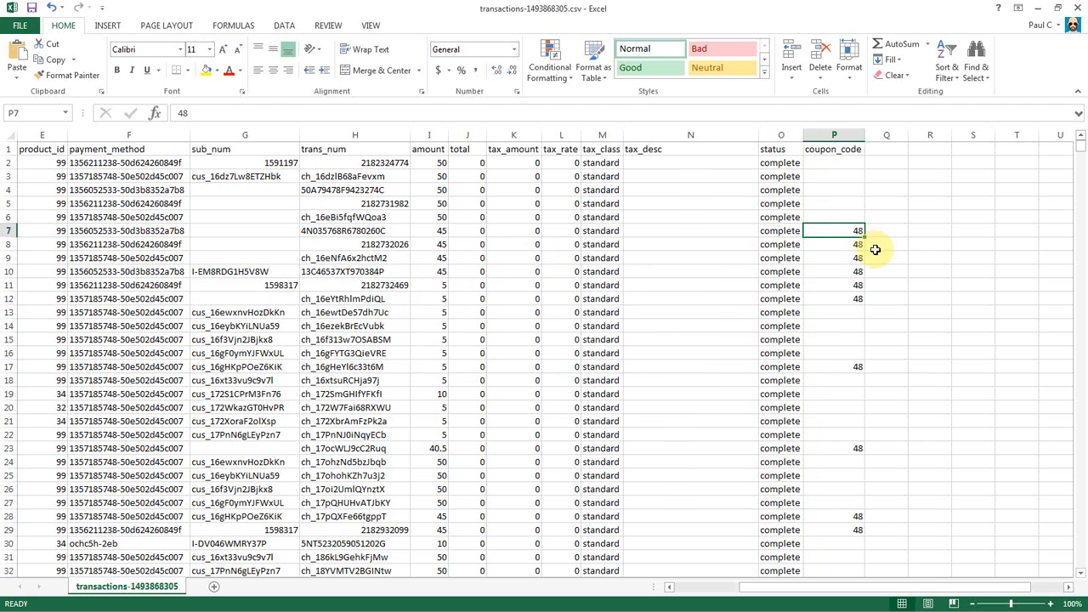
scroll(915, 276, down, 9)
scroll(903, 257, up, 9)
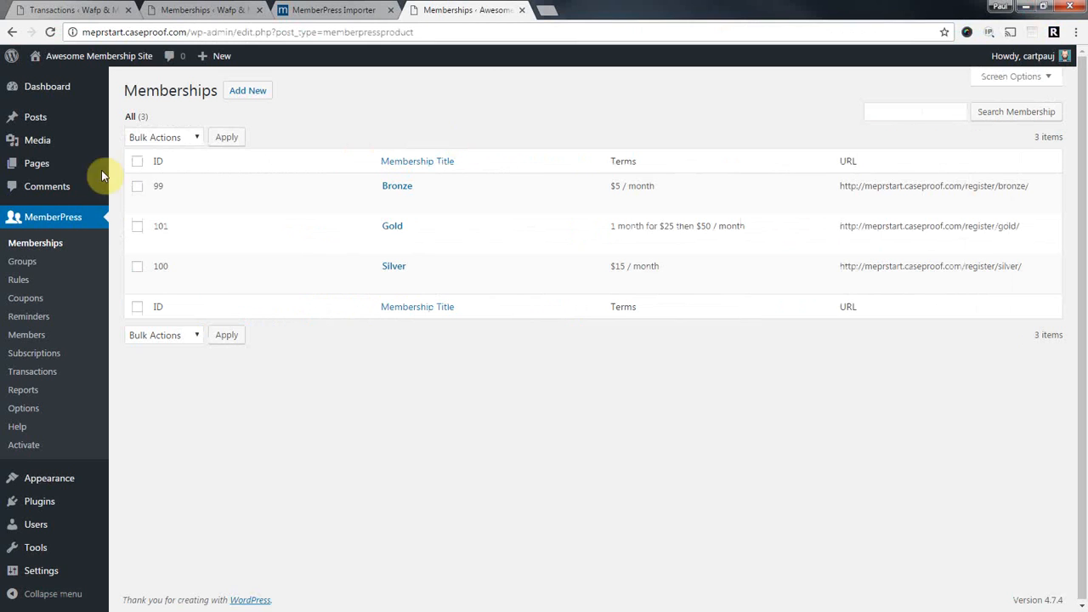
Open the source site's coupons list and the PLOVE coupon's edit page.
click(189, 10)
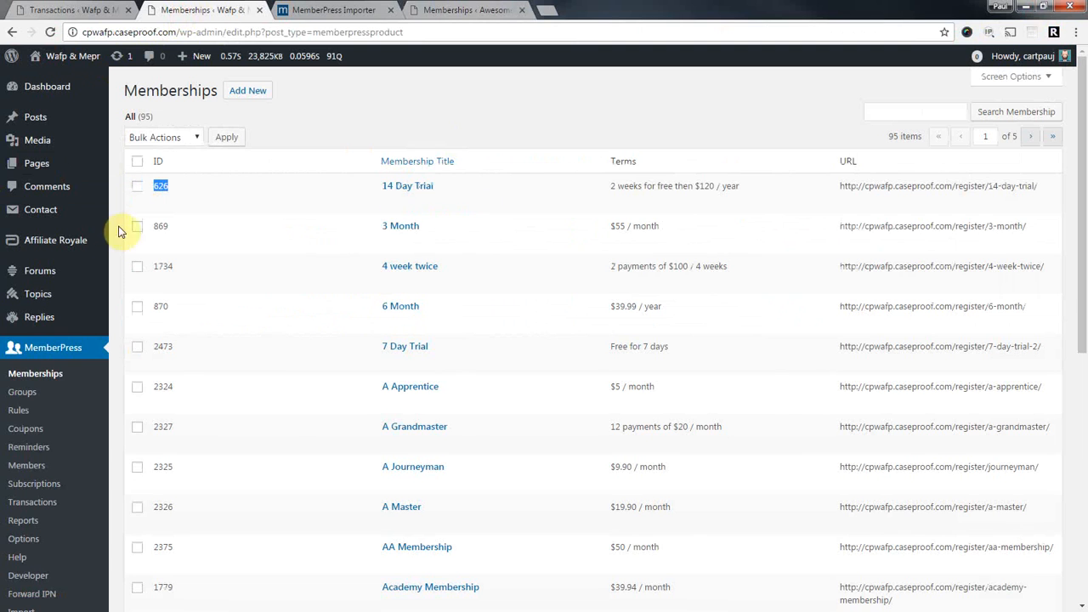
click(41, 432)
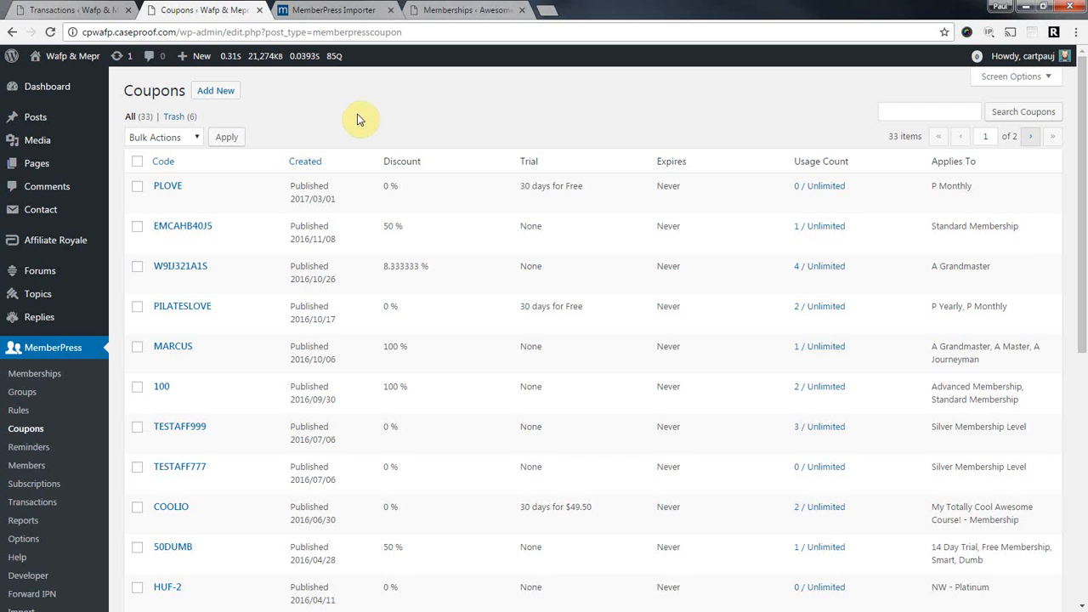
scroll(357, 119, down, 1)
scroll(316, 117, up, 1)
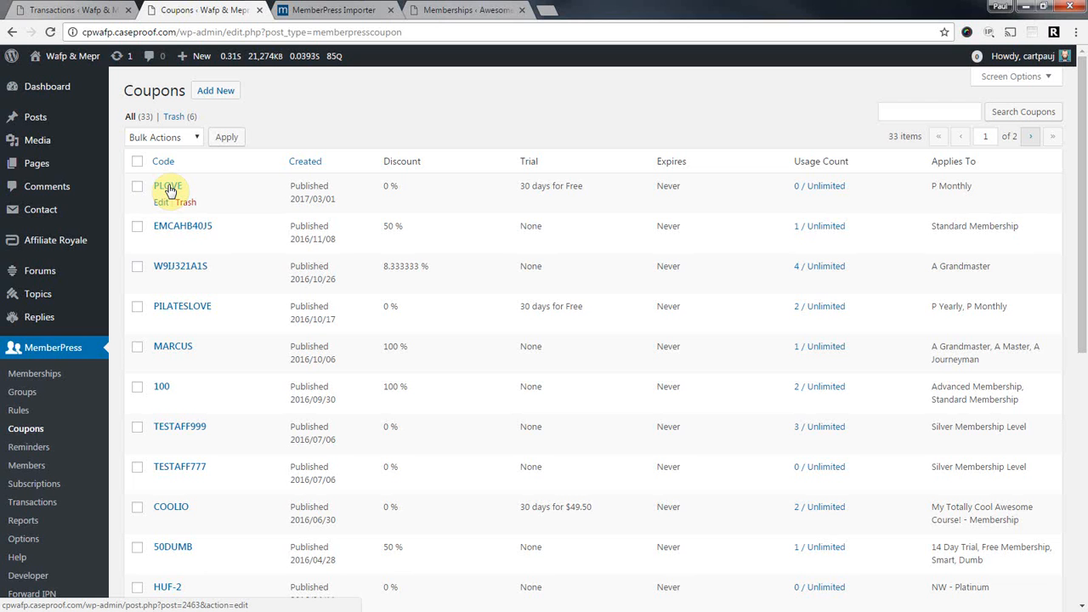
click(169, 187)
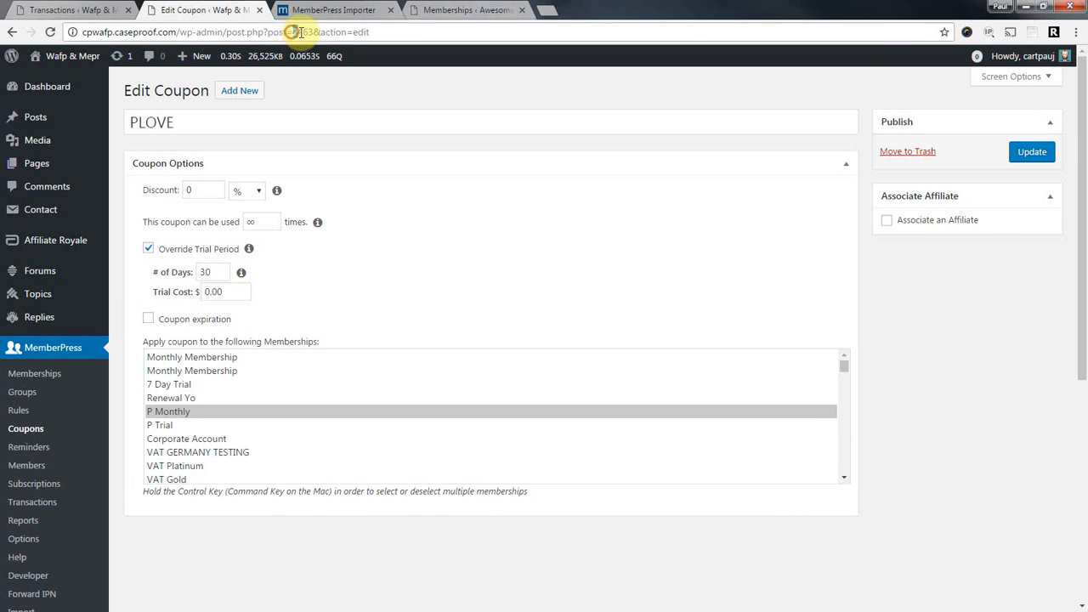
click(30, 430)
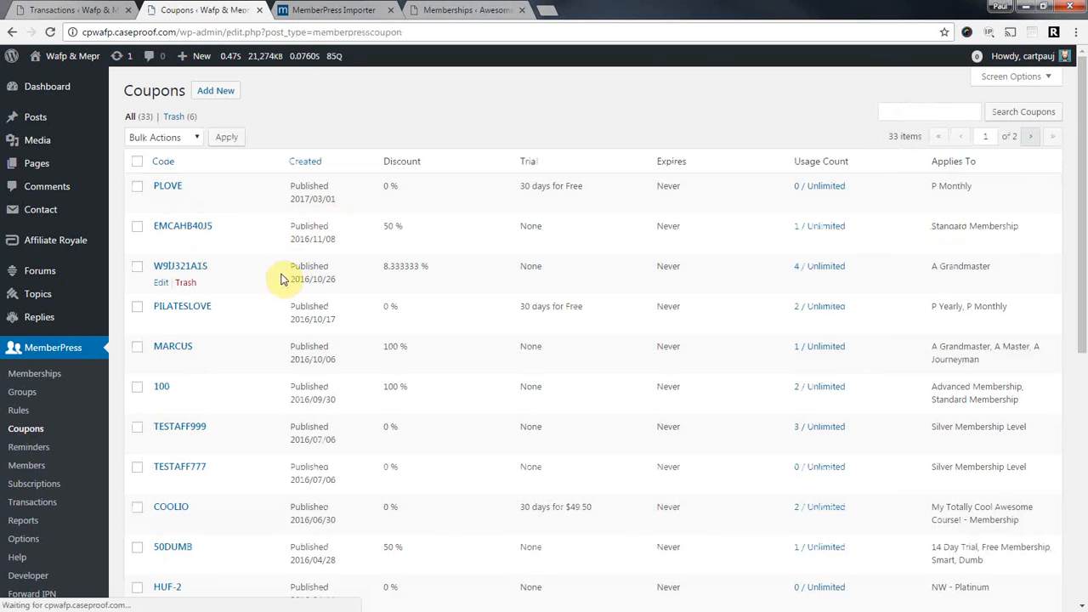
click(167, 186)
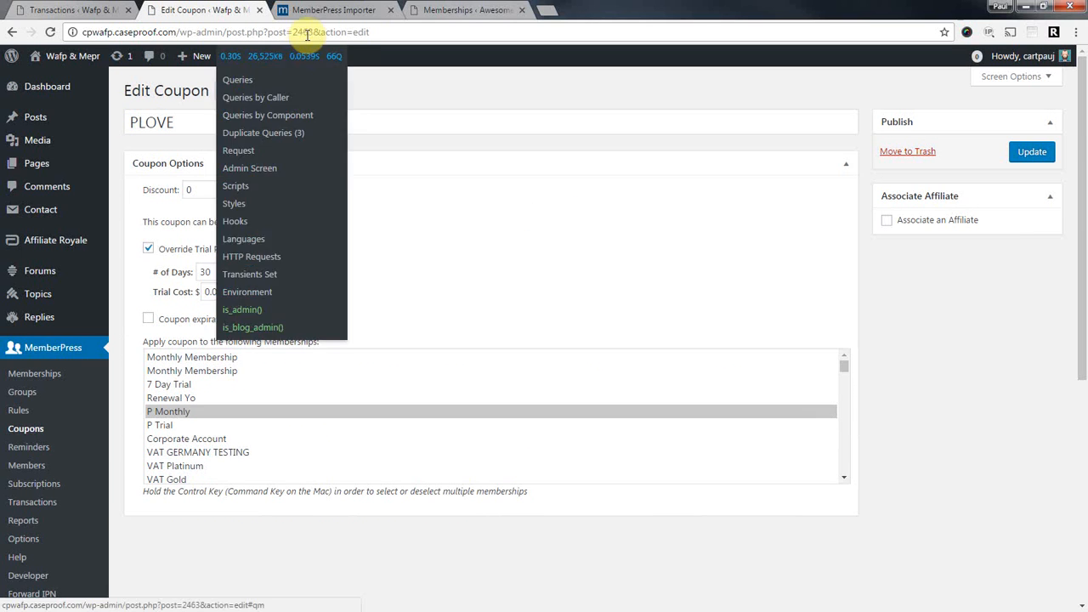
drag(313, 32, 294, 33)
text(48)
key(Return)
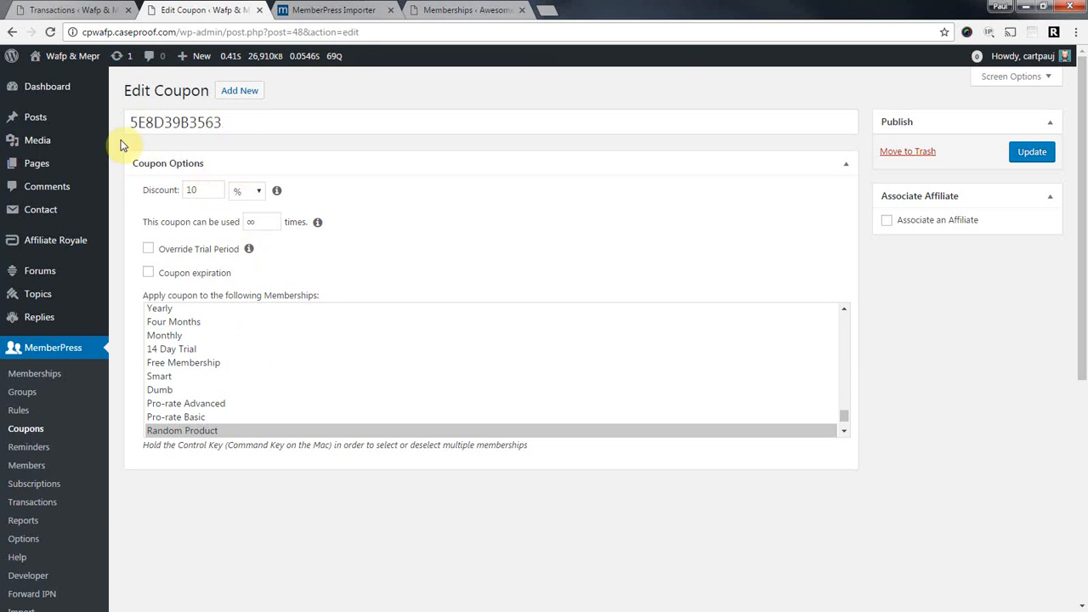
Start a new coupon on the target site and compare its generated code with the source coupon's code.
click(468, 10)
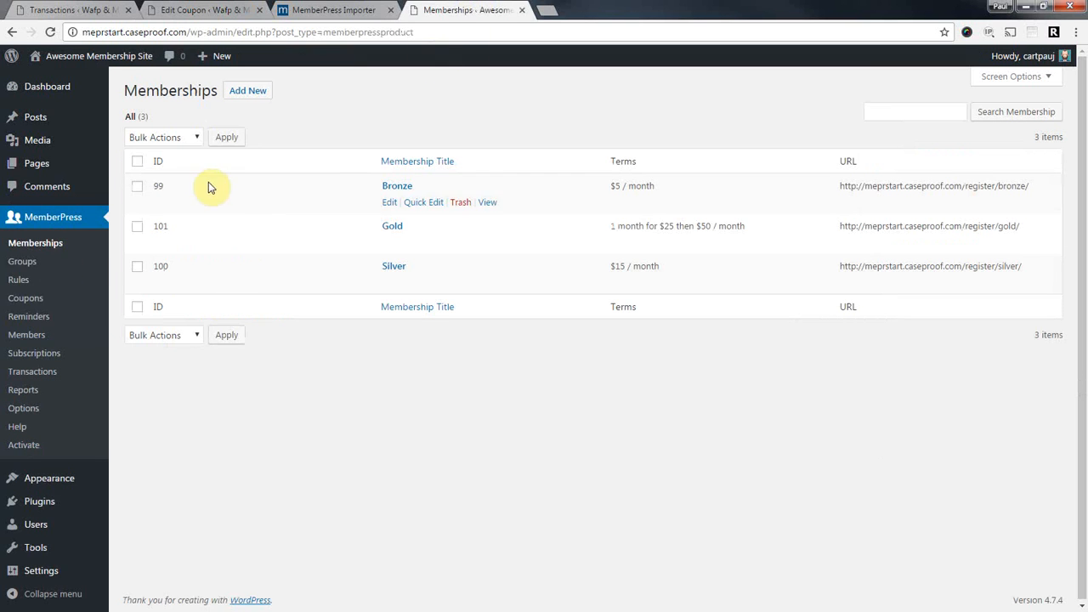
click(48, 301)
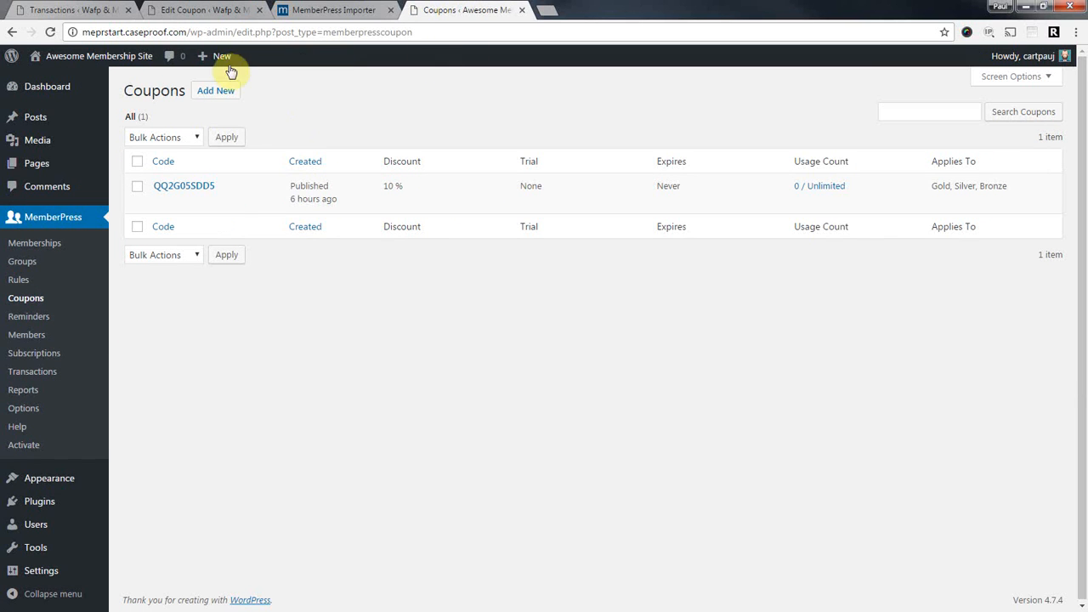
click(230, 92)
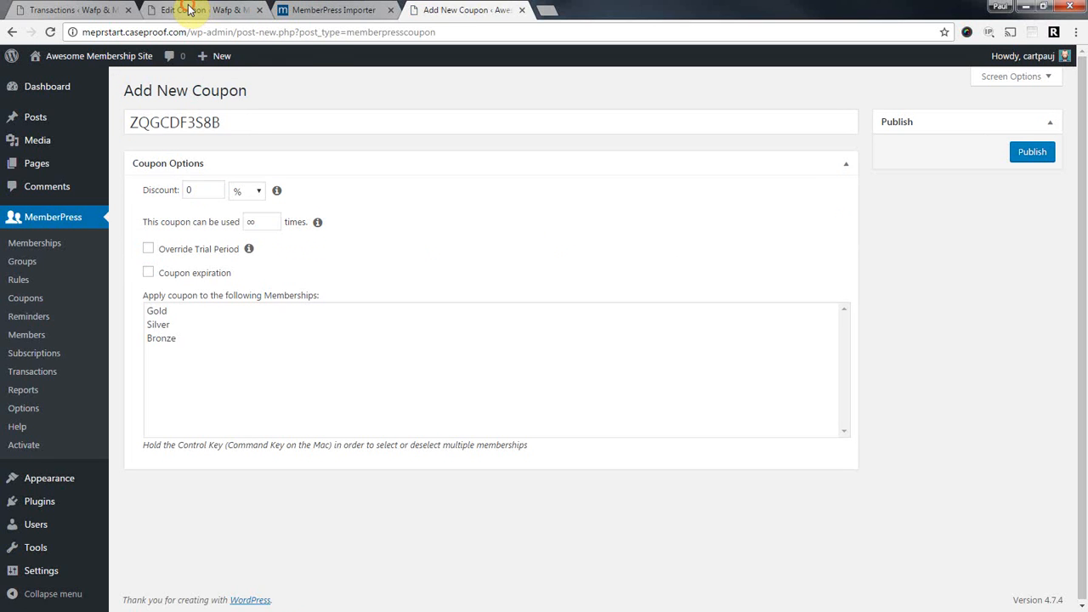
click(190, 9)
double_click(256, 122)
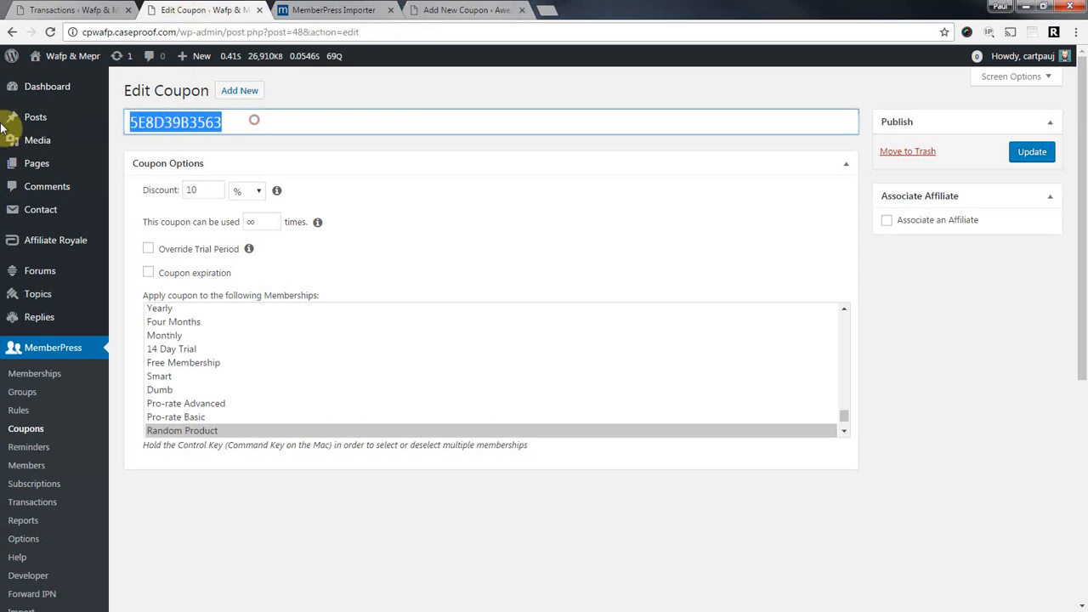
click(476, 10)
double_click(195, 122)
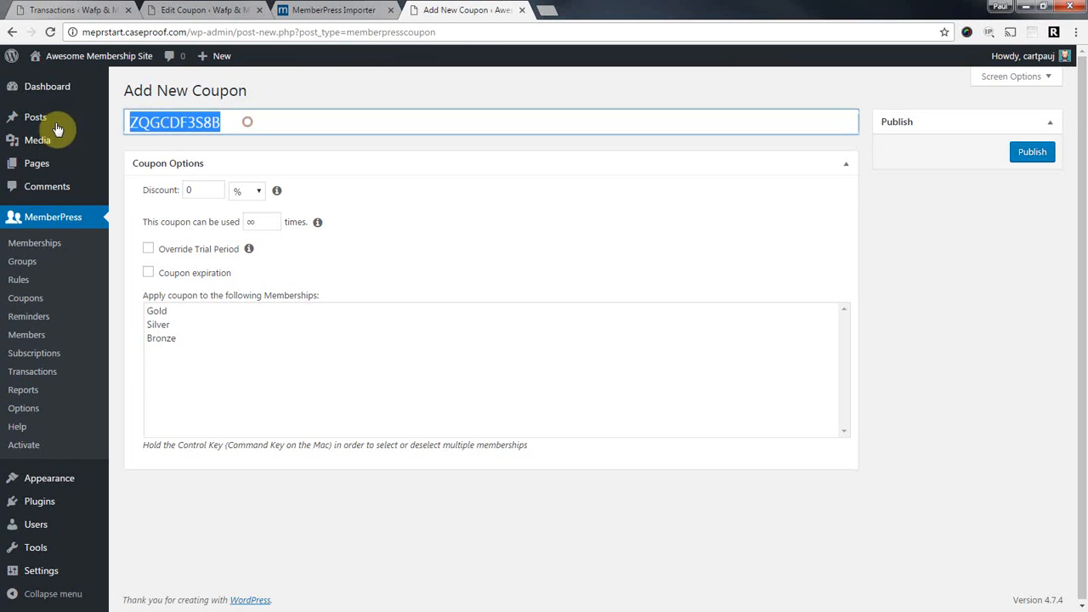
click(456, 10)
click(187, 189)
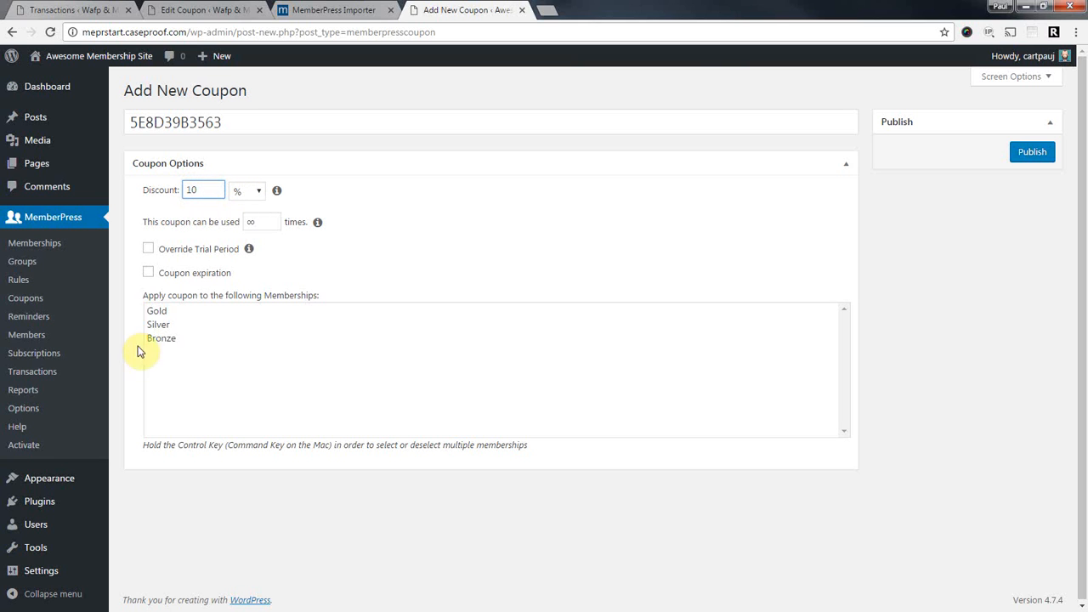
click(163, 312)
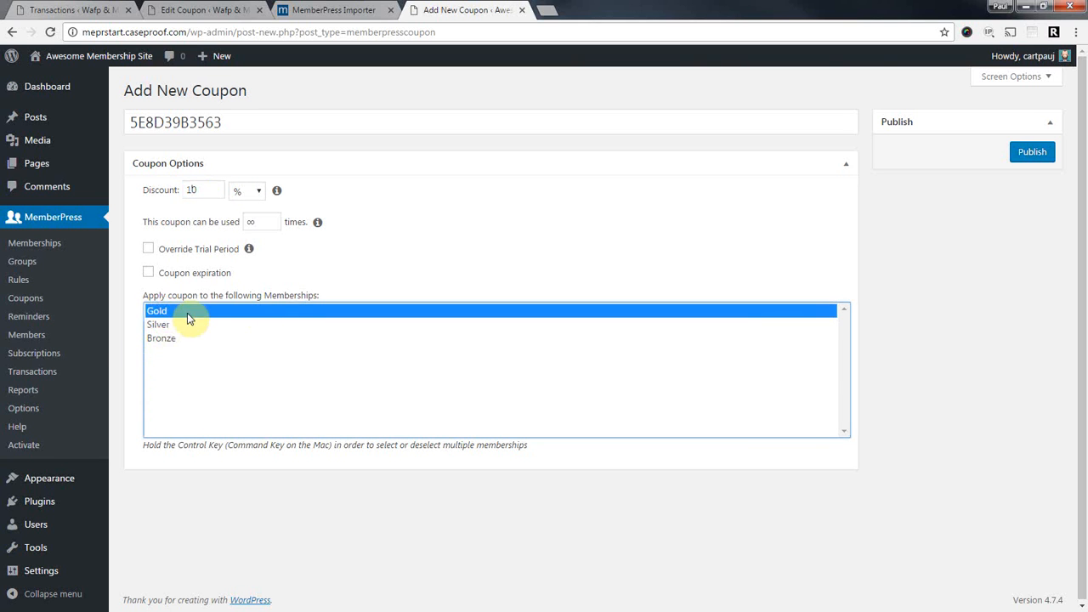
click(178, 338)
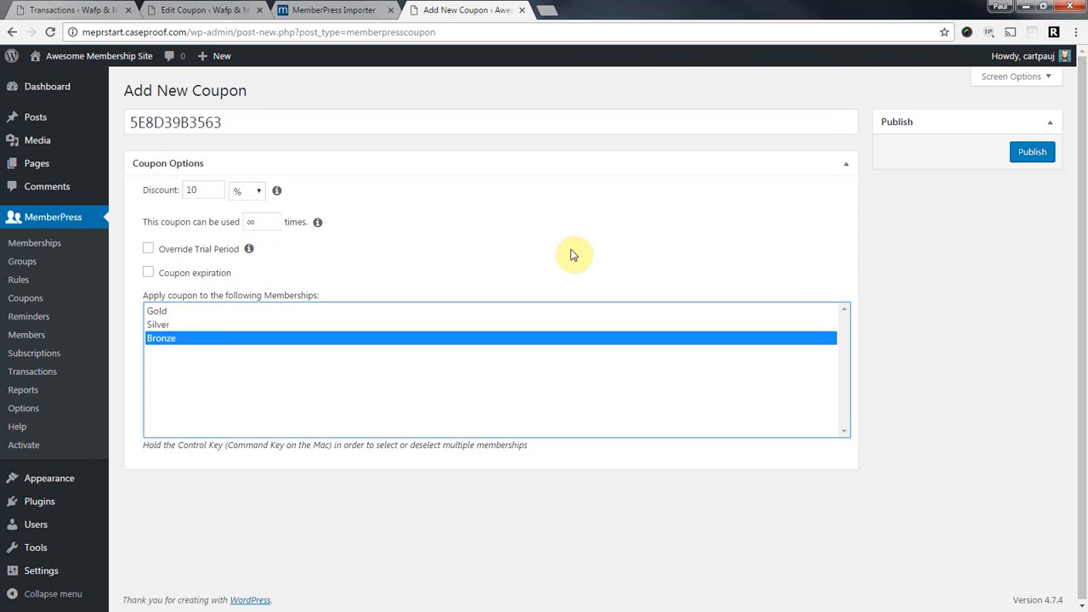
click(1033, 154)
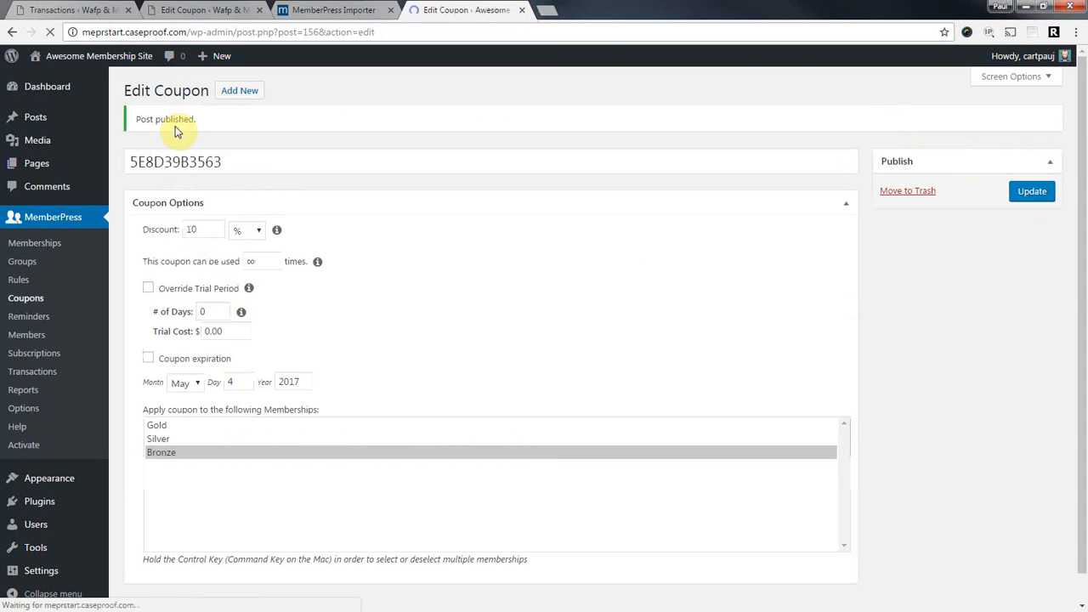
drag(130, 162, 225, 163)
right_click(178, 168)
click(211, 192)
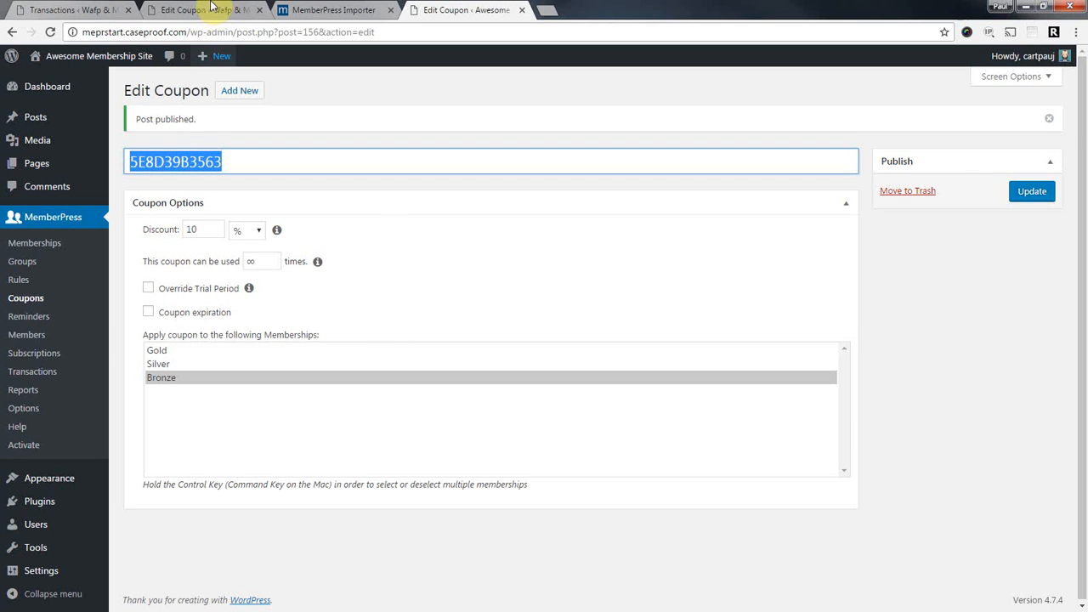
click(209, 10)
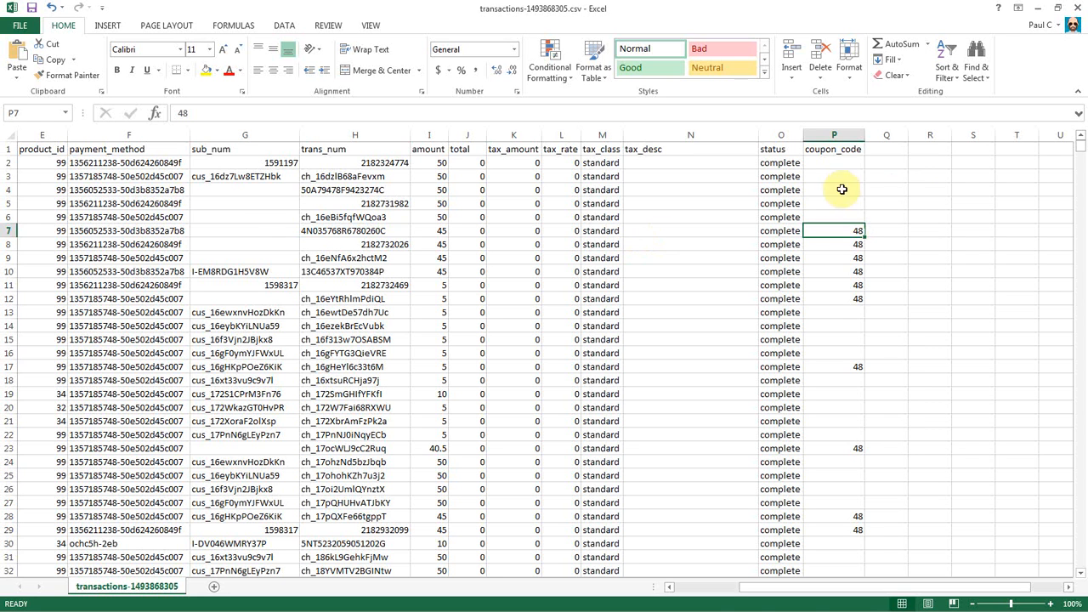
Replace every 48 in the coupon_code column (P) with 5E8D39B3563 using Replace All.
click(833, 134)
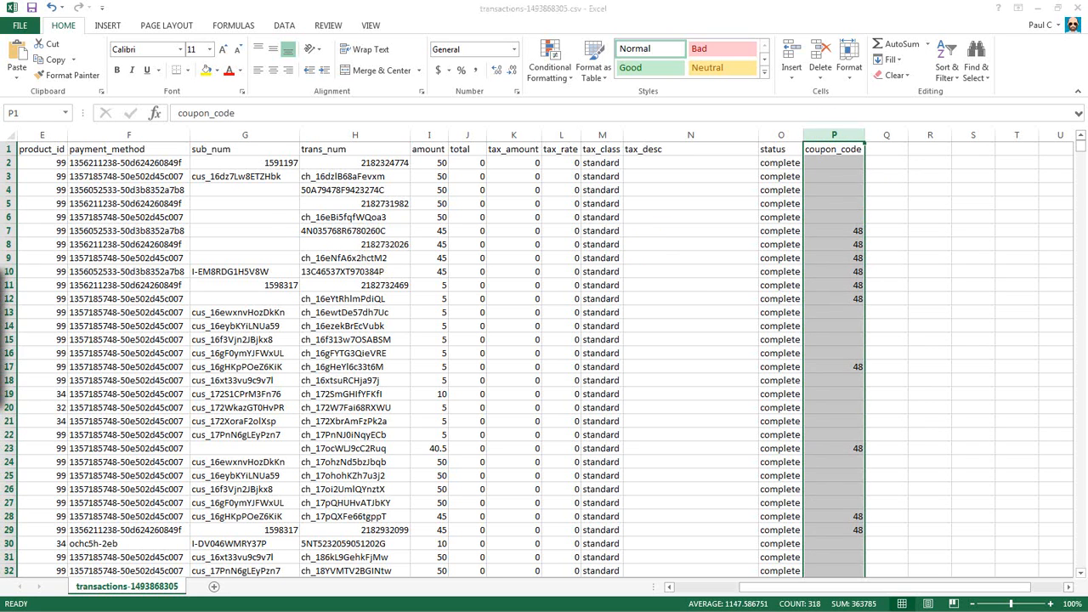
key(ctrl+f)
click(448, 251)
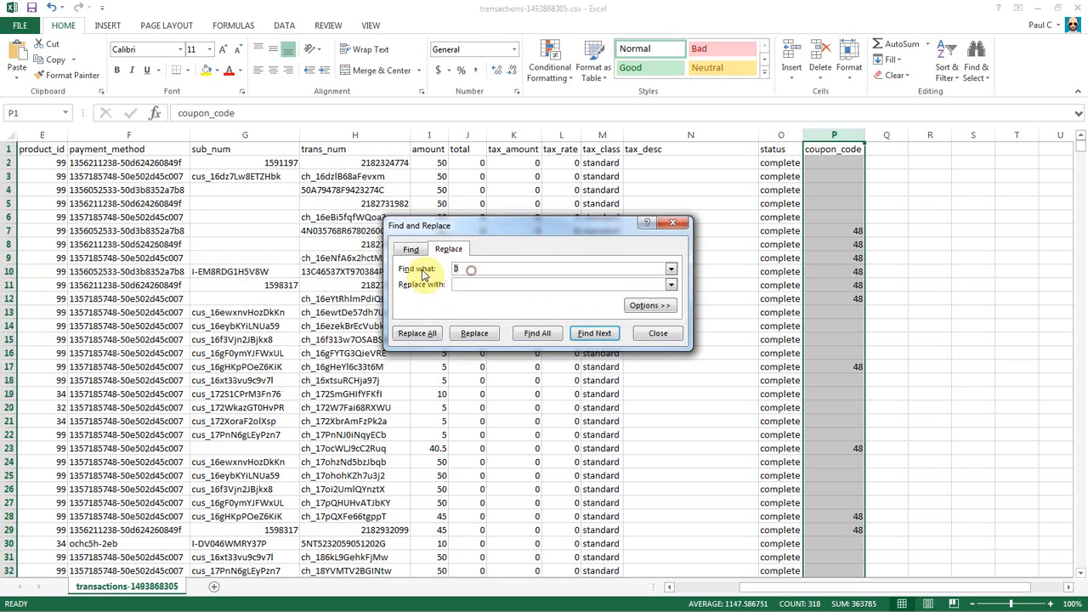
click(470, 284)
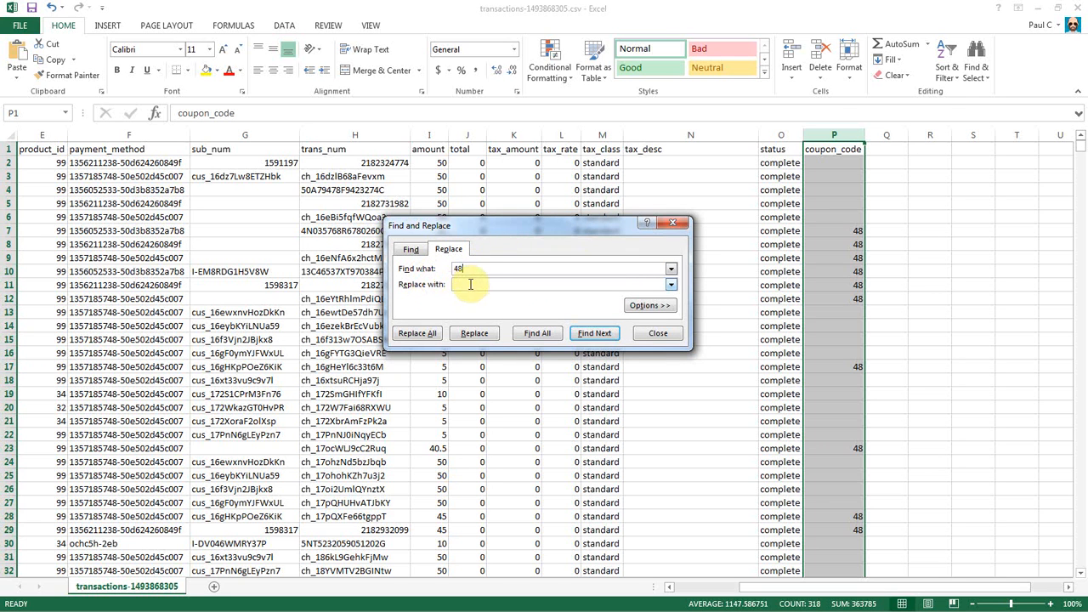
click(471, 284)
click(415, 333)
click(543, 342)
click(659, 336)
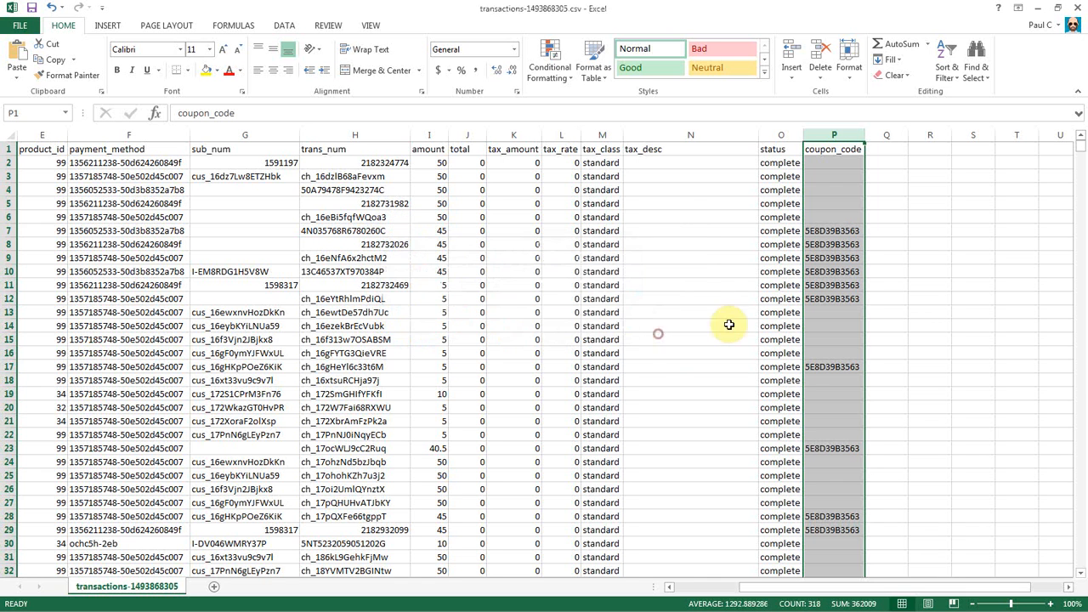
Check the replaced coupon_code cells and the remaining 398 coupon IDs down the column.
click(842, 281)
scroll(825, 331, down, 10)
scroll(825, 331, down, 20)
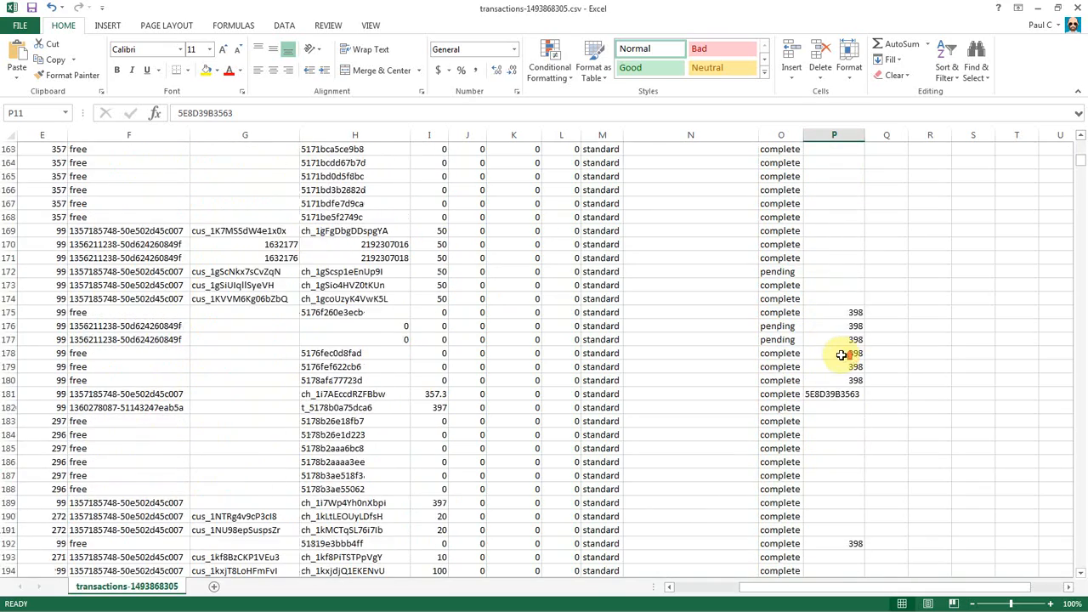
click(848, 313)
click(845, 340)
click(841, 368)
scroll(872, 399, down, 20)
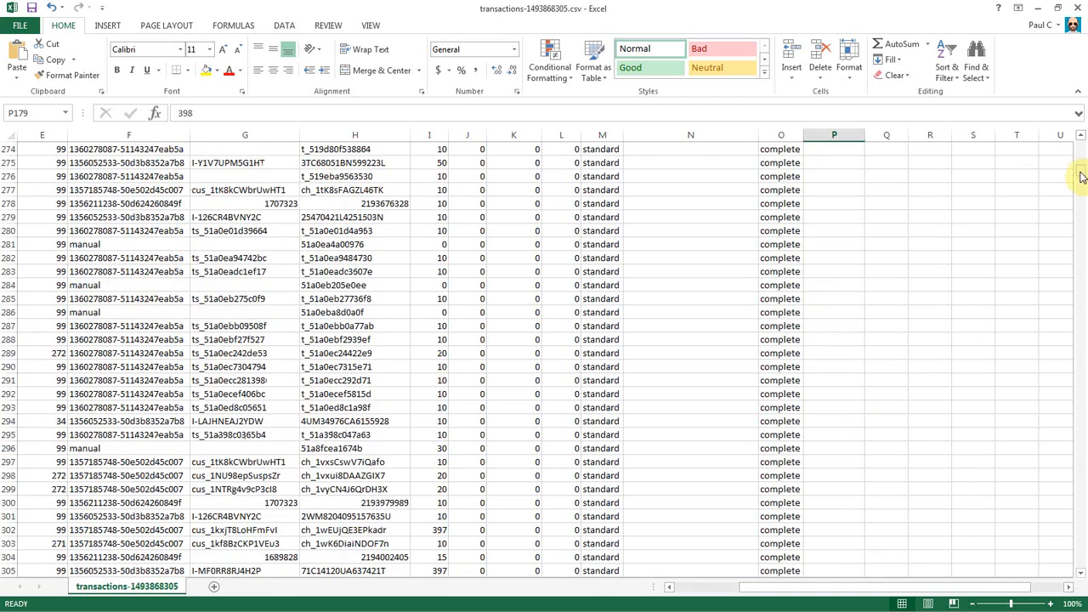
drag(1081, 170, 1079, 141)
click(848, 153)
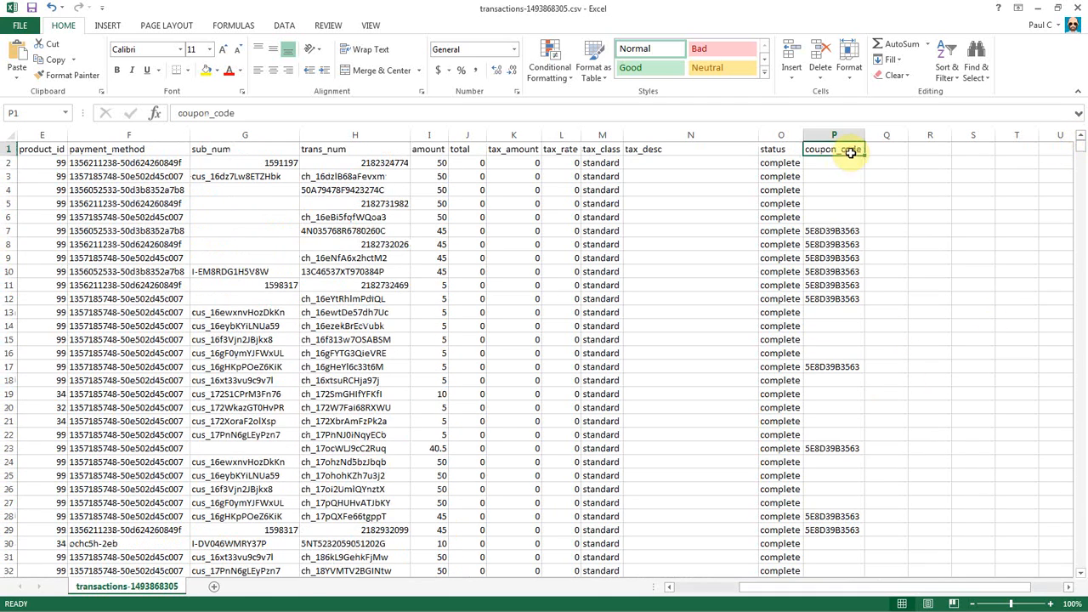
Review the payment_method and product_id columns, then return to cell A1.
click(102, 135)
click(51, 134)
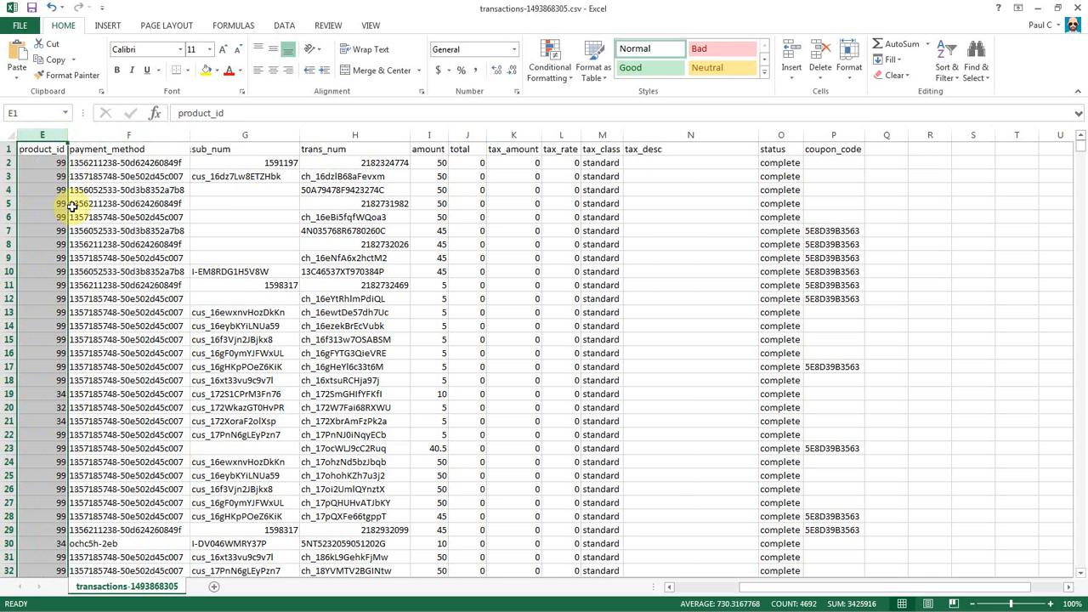
drag(794, 587, 717, 592)
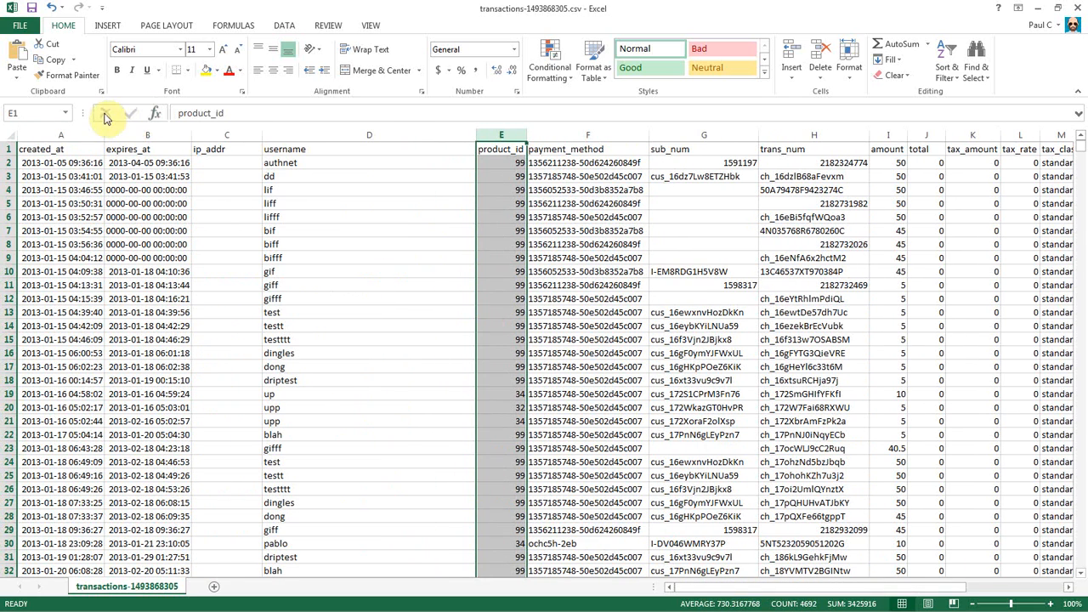
click(39, 151)
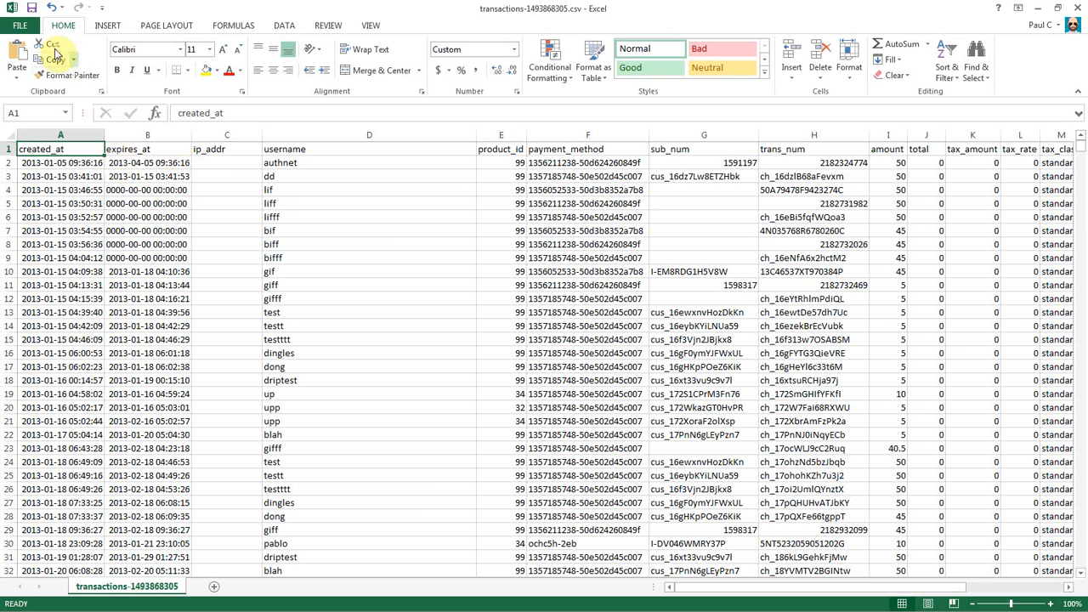
Save the sheet on the Desktop as transactions_ready_to_import, keeping the CSV format.
click(21, 27)
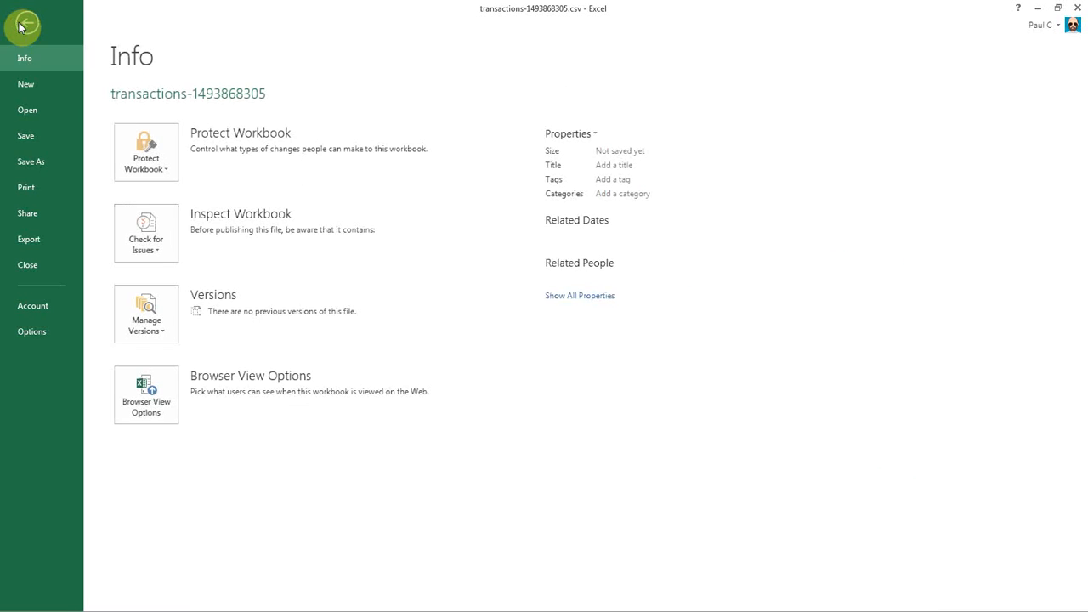
click(61, 161)
click(348, 147)
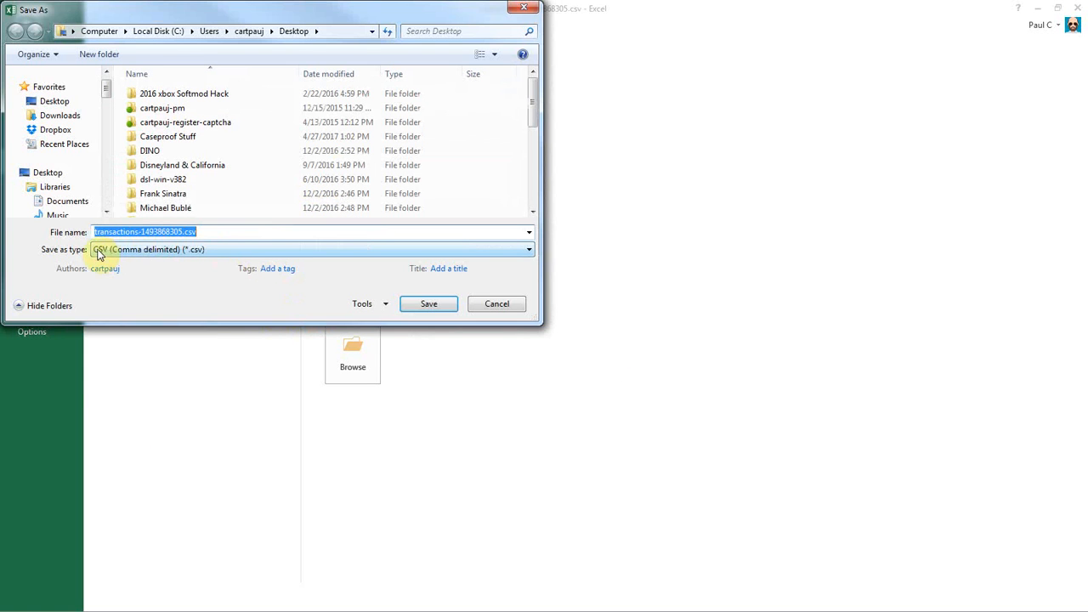
click(133, 267)
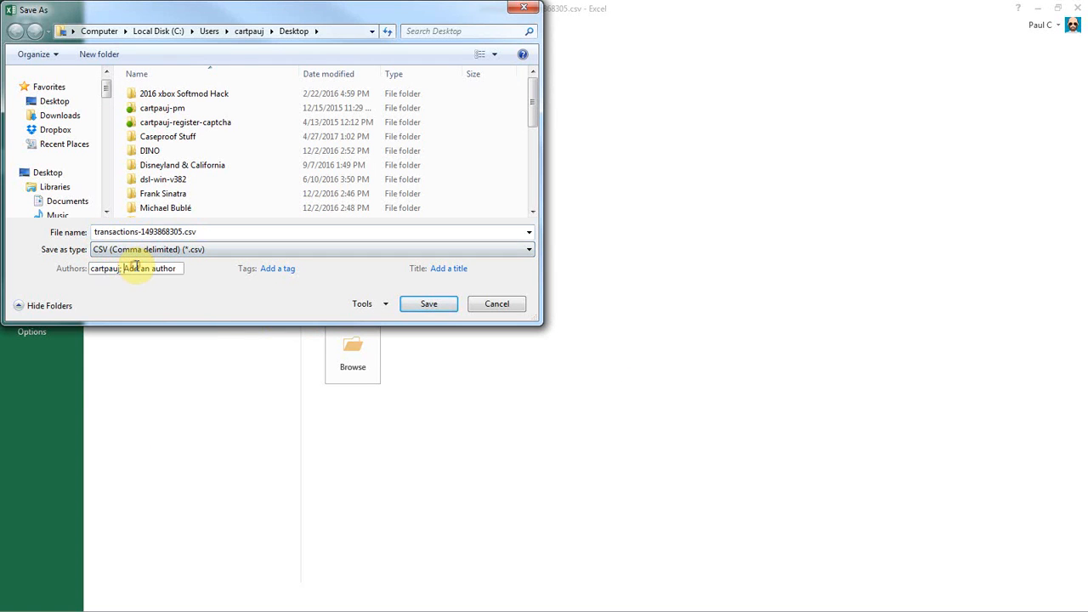
click(223, 233)
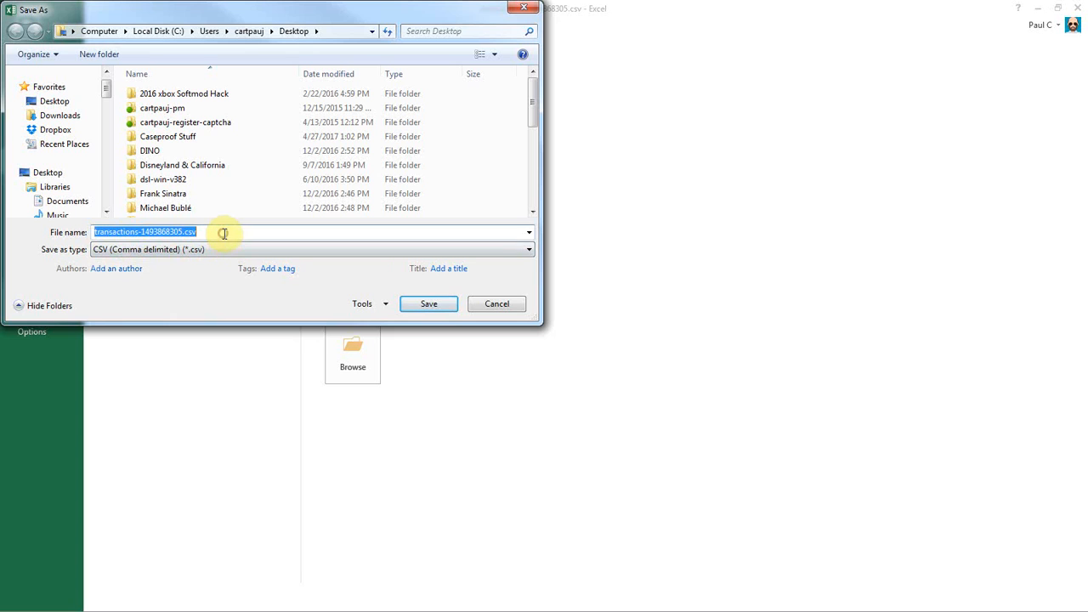
text(transactio_)
text(s_ready_to_import)
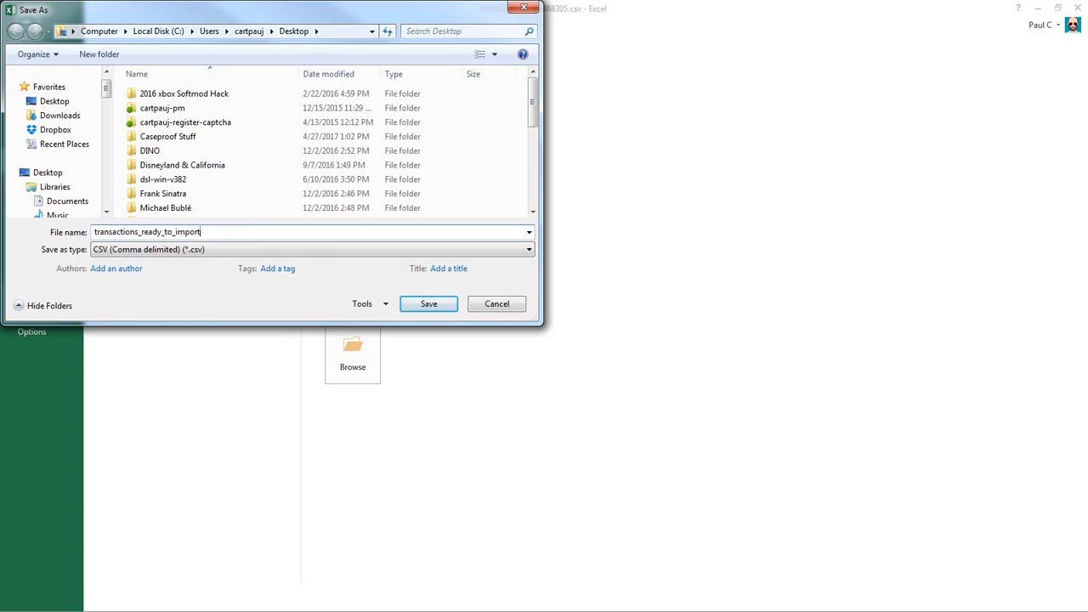
click(425, 306)
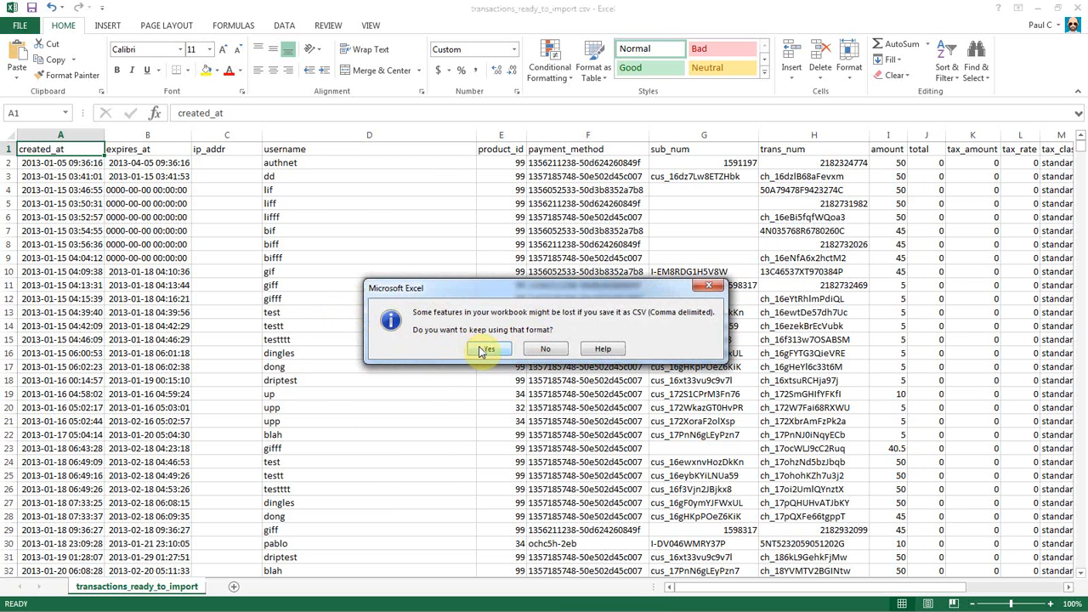
click(481, 349)
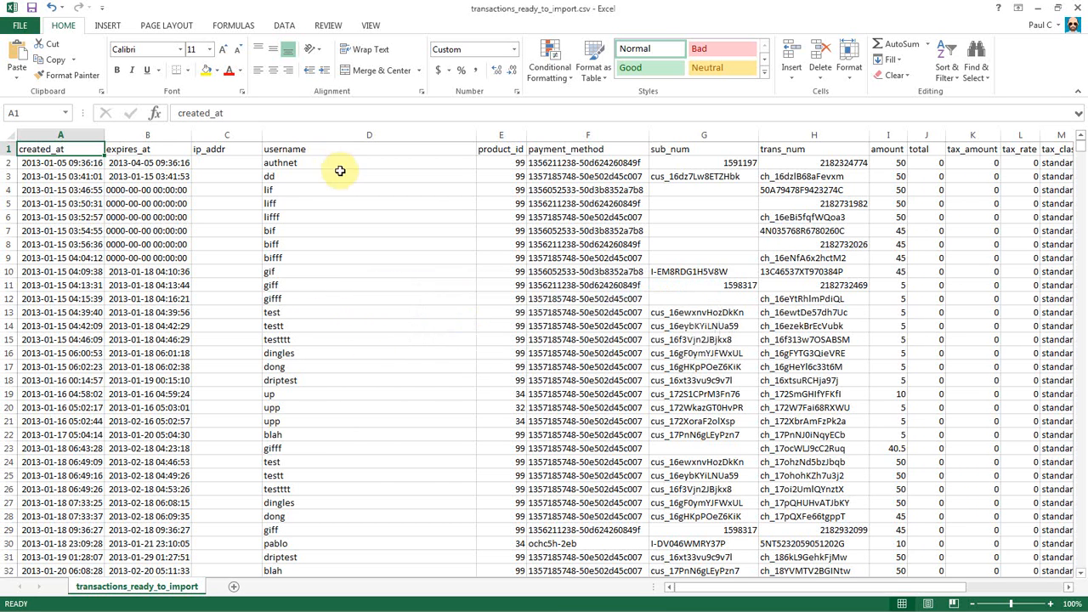
Close Excel without saving the changes.
click(315, 203)
click(1079, 7)
click(553, 332)
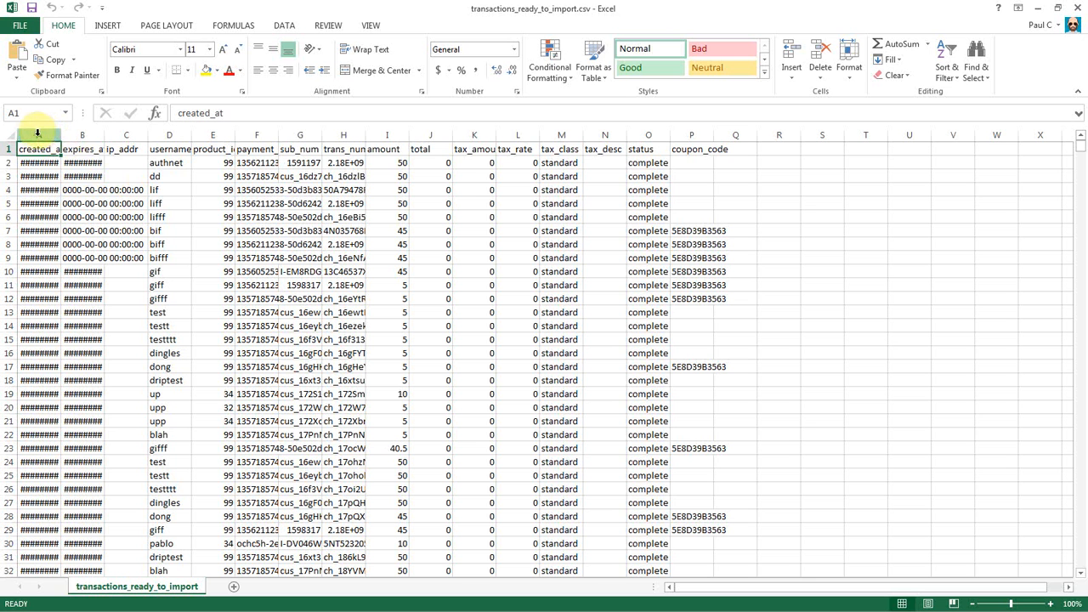
Autofit the created_at and expires_at columns and inspect their date values.
drag(33, 131, 91, 133)
double_click(104, 133)
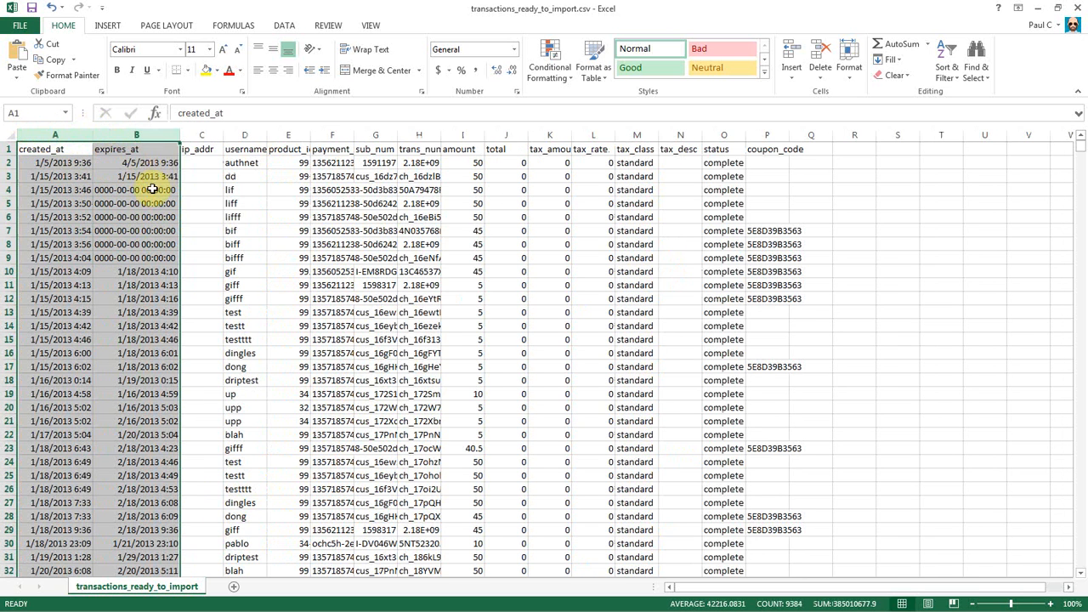
click(52, 179)
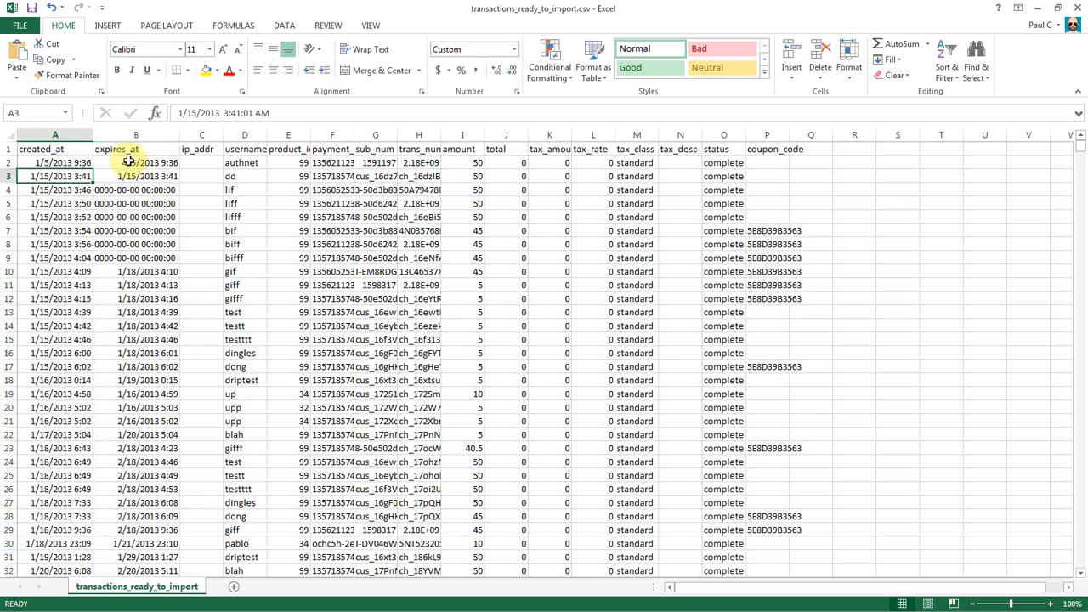
scroll(75, 310, down, 4)
click(162, 313)
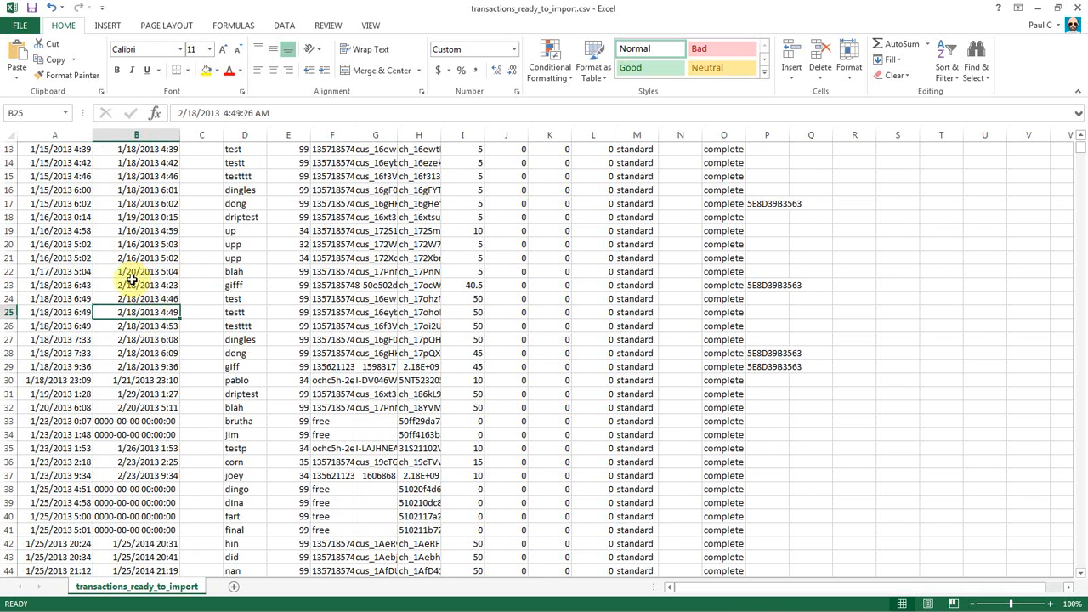
scroll(126, 310, up, 2)
scroll(126, 313, up, 2)
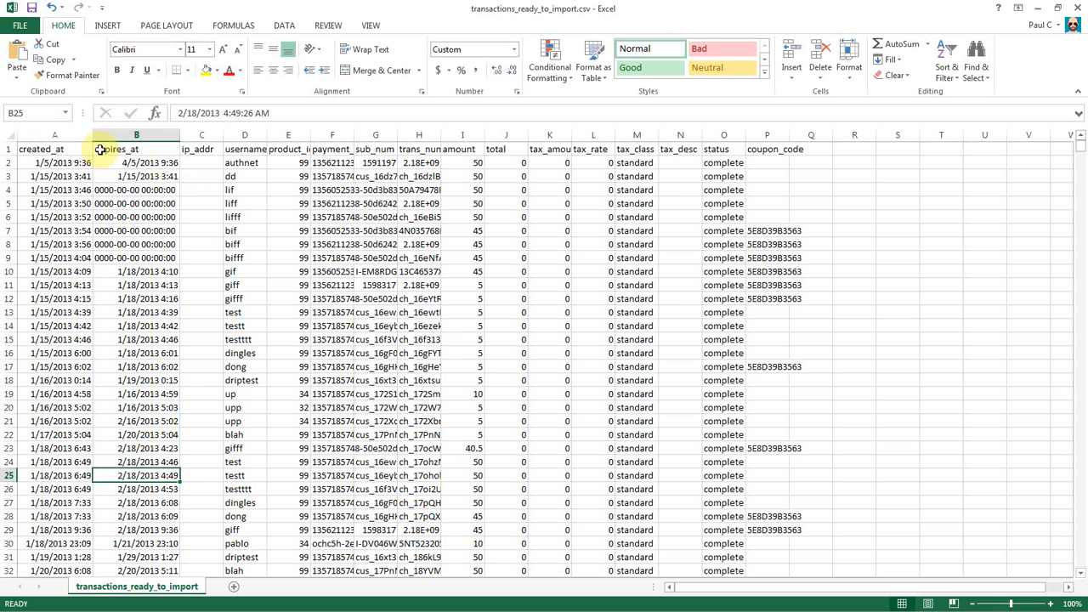
drag(47, 135, 123, 136)
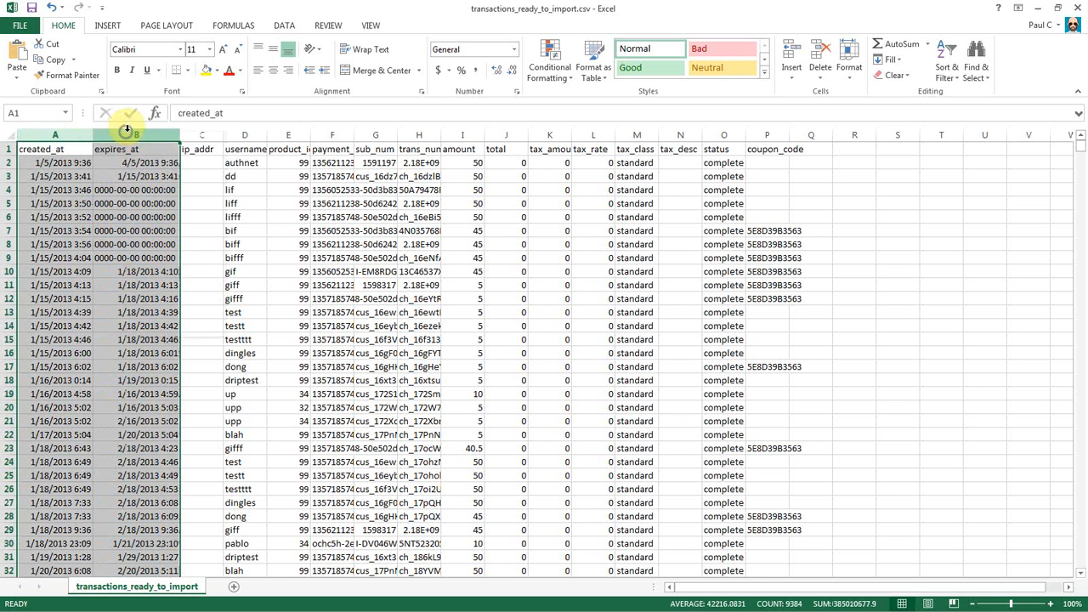
Give the created_at and expires_at columns the custom format yyyy-mm-dd hh:mm:ss.
right_click(125, 131)
click(177, 277)
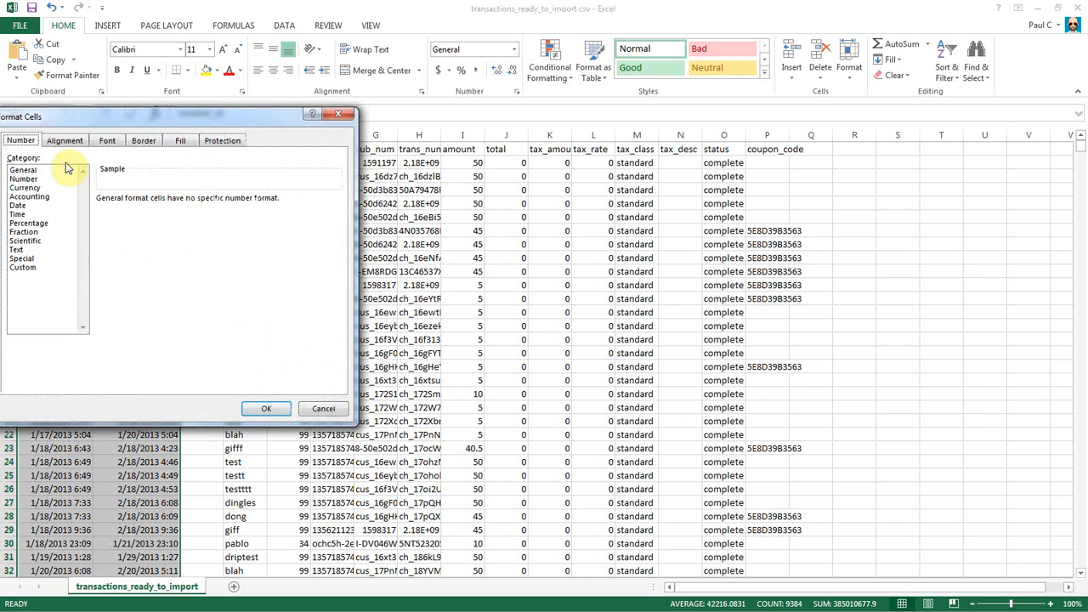
drag(158, 116, 233, 120)
click(114, 271)
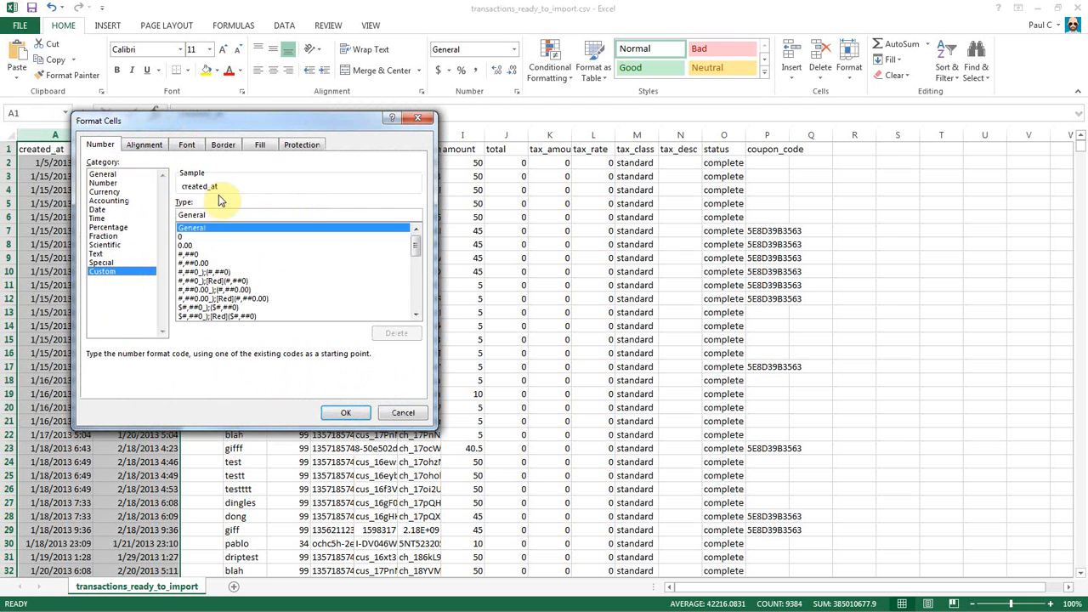
drag(213, 216, 169, 221)
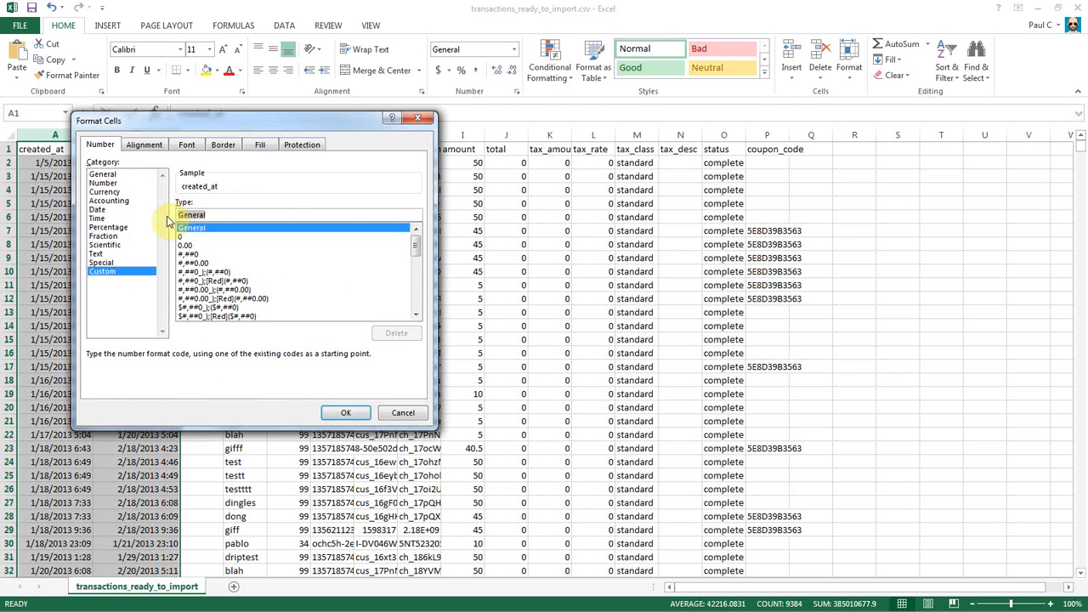
text(yyyy-mm-dd hh:mm:ss)
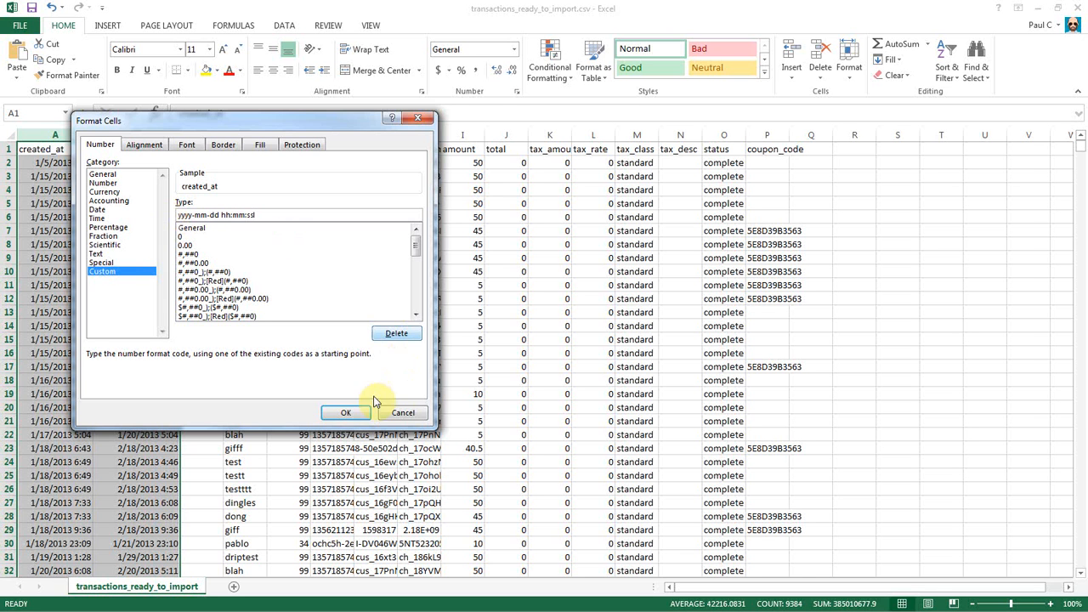
click(345, 413)
click(259, 205)
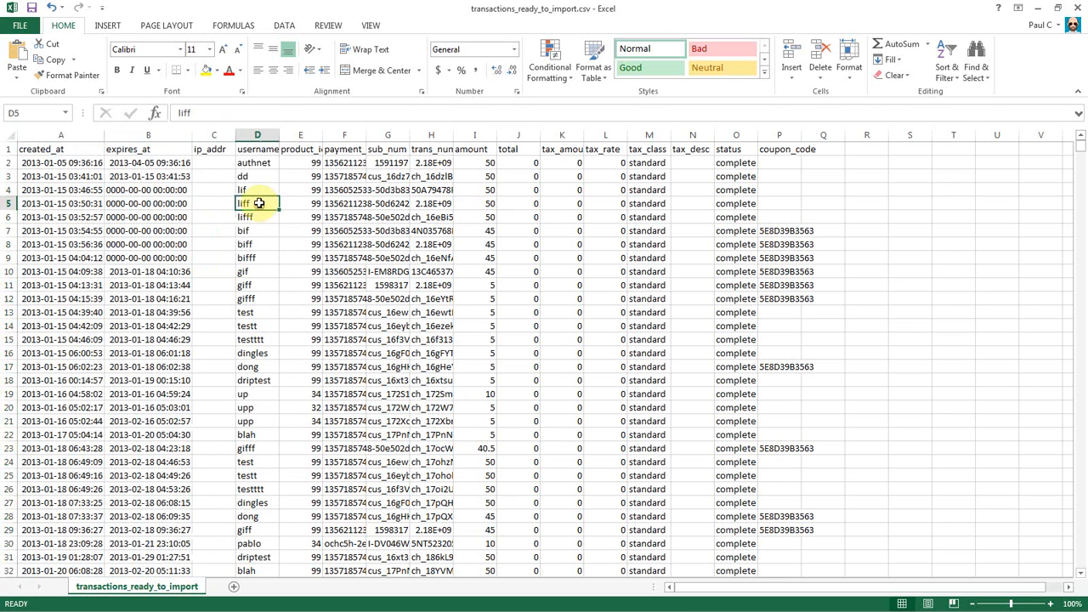
click(491, 316)
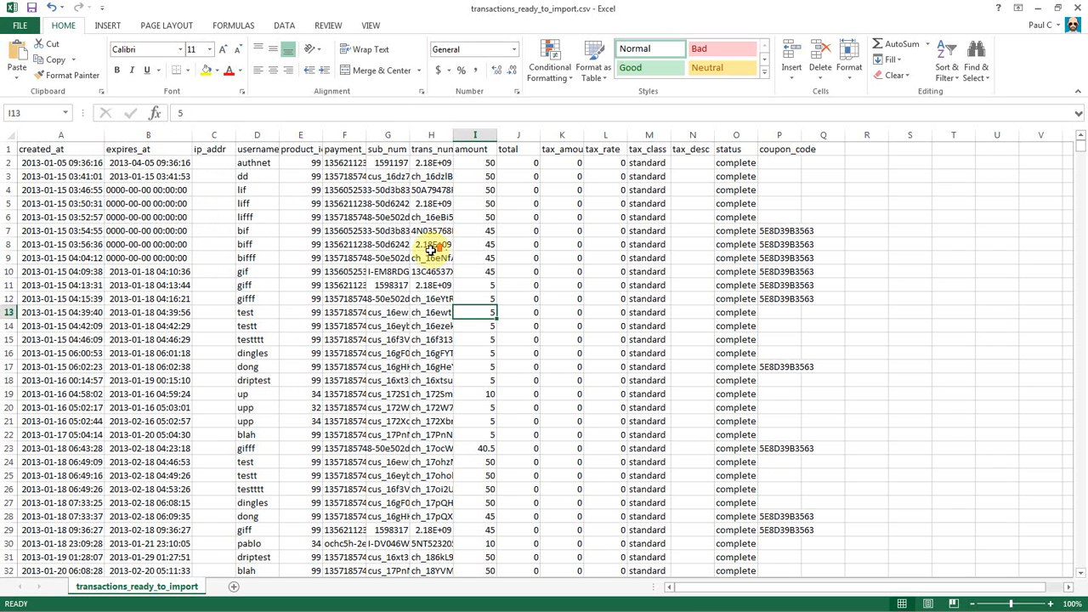
Save the file in CSV format and close the workbook.
click(32, 8)
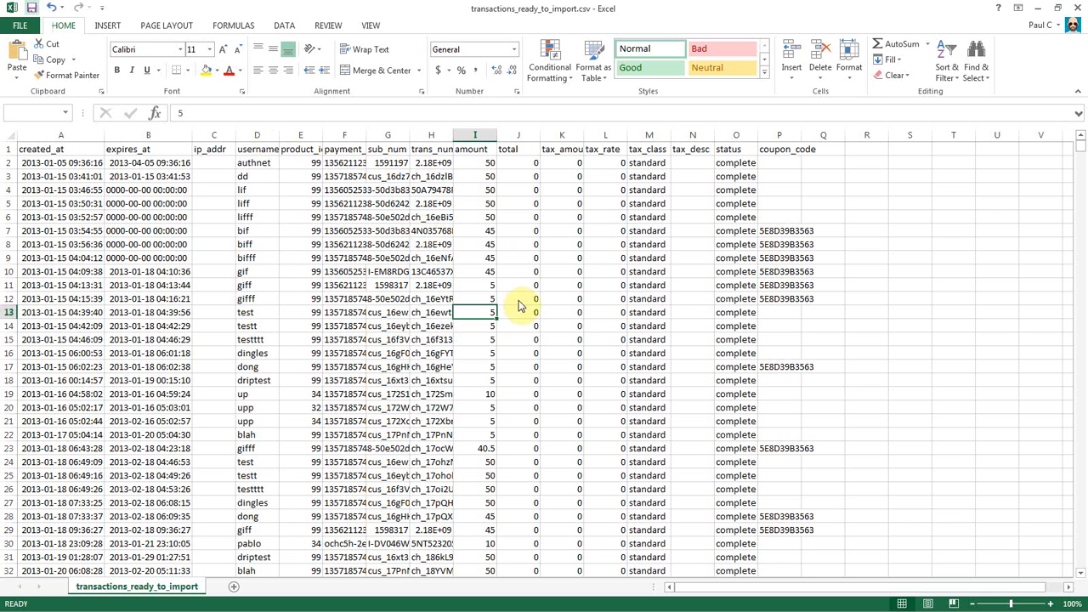
click(485, 348)
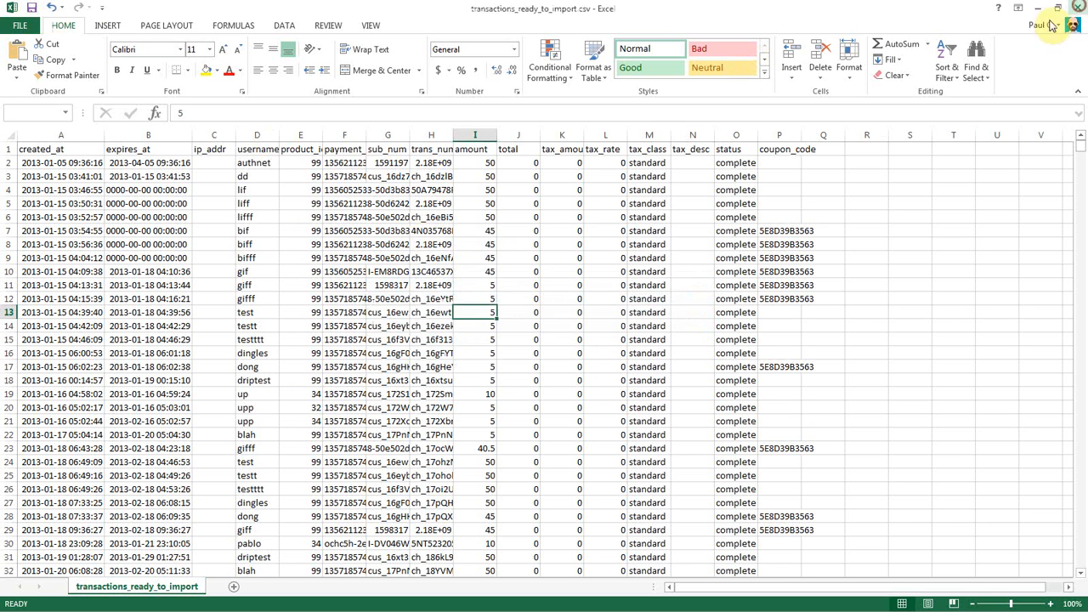
click(1078, 7)
Close the file without saving and compare the coupon on both sites.
click(535, 326)
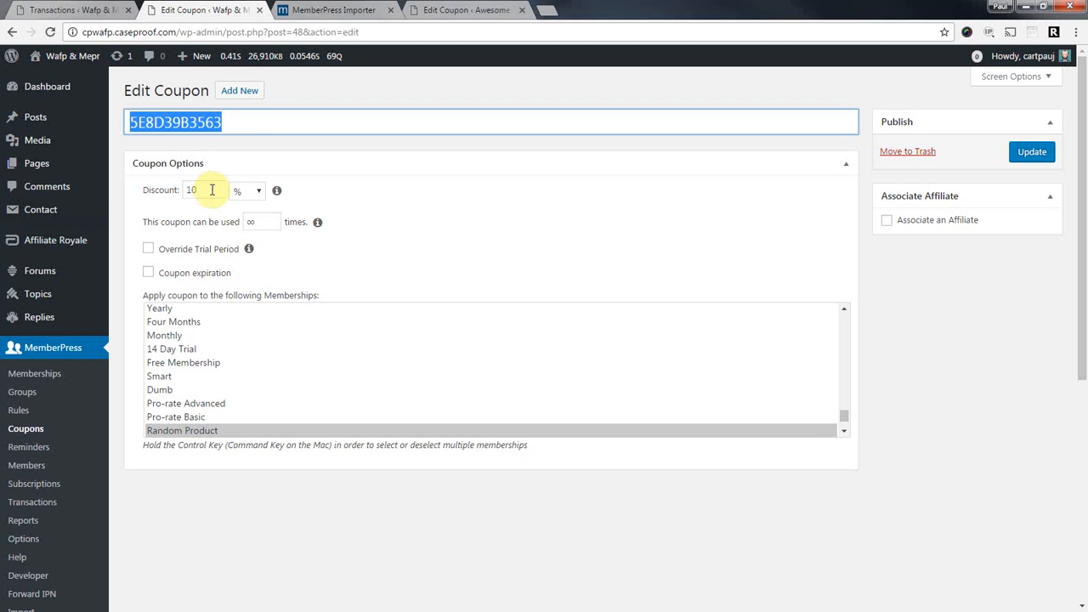
click(489, 9)
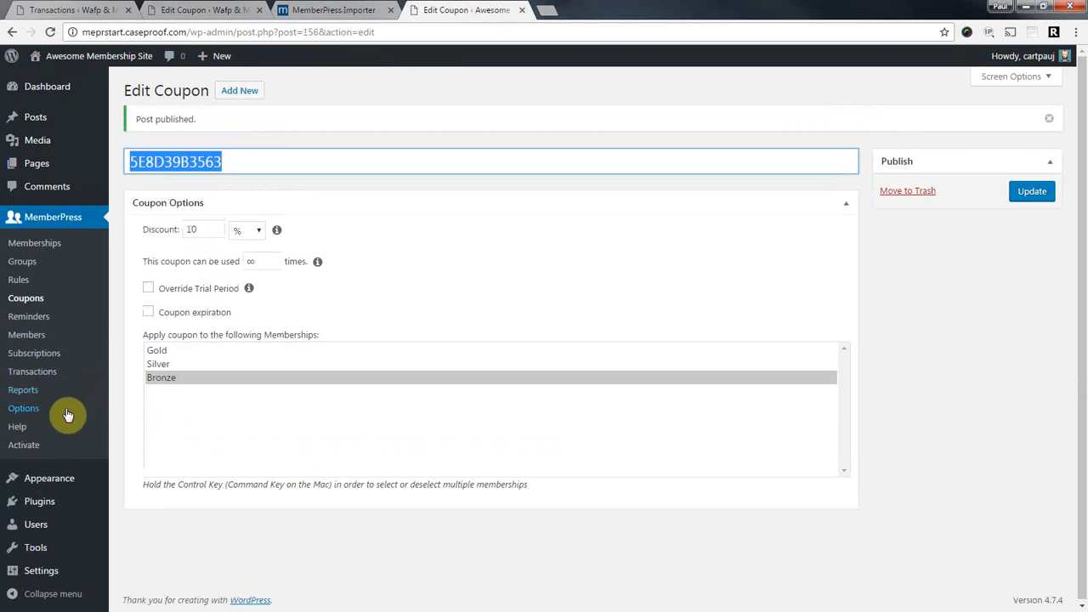
click(223, 9)
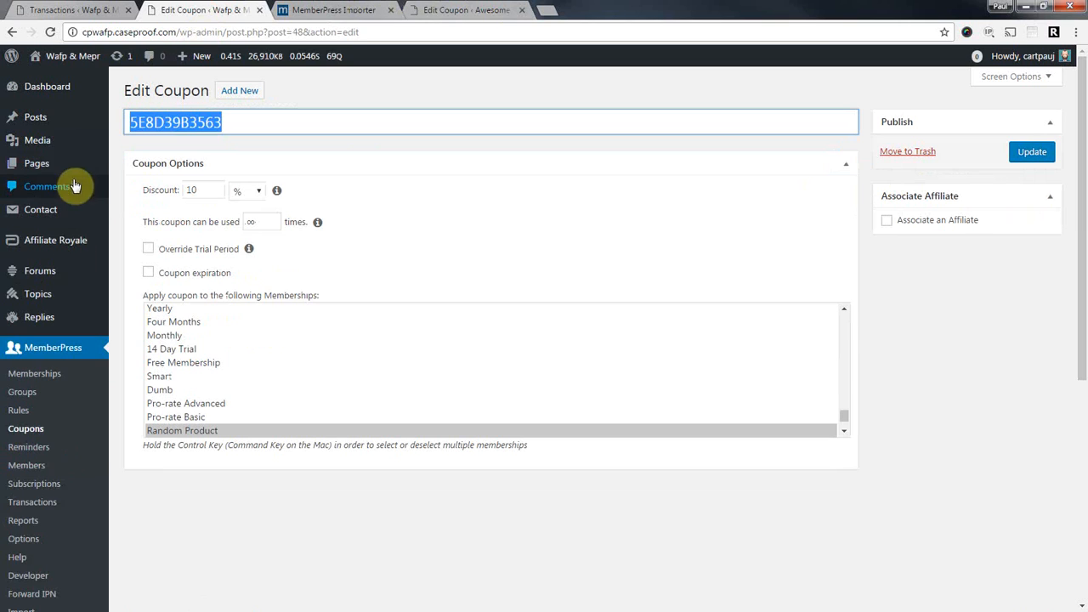
scroll(59, 523, down, 1)
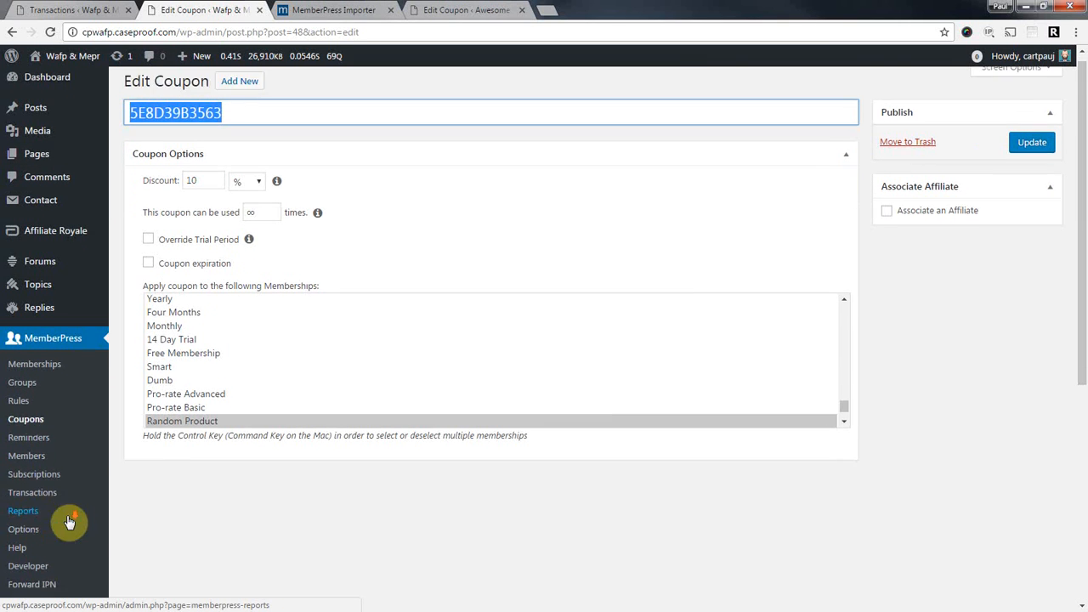
Open MemberPress Import with Transactions as the file type, browsing for the CSV then cancelling.
click(36, 548)
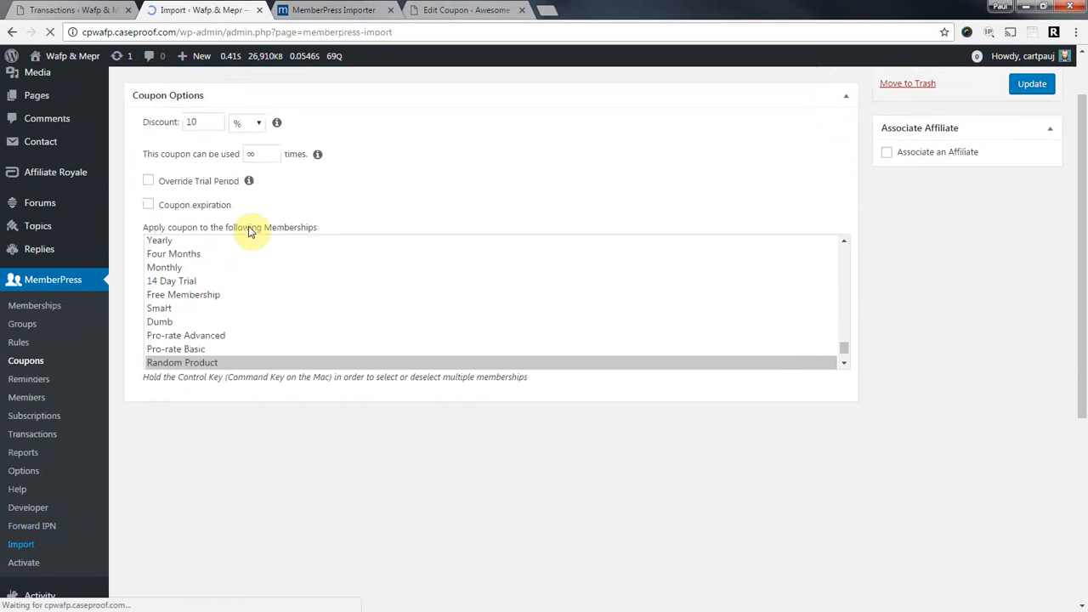
click(282, 179)
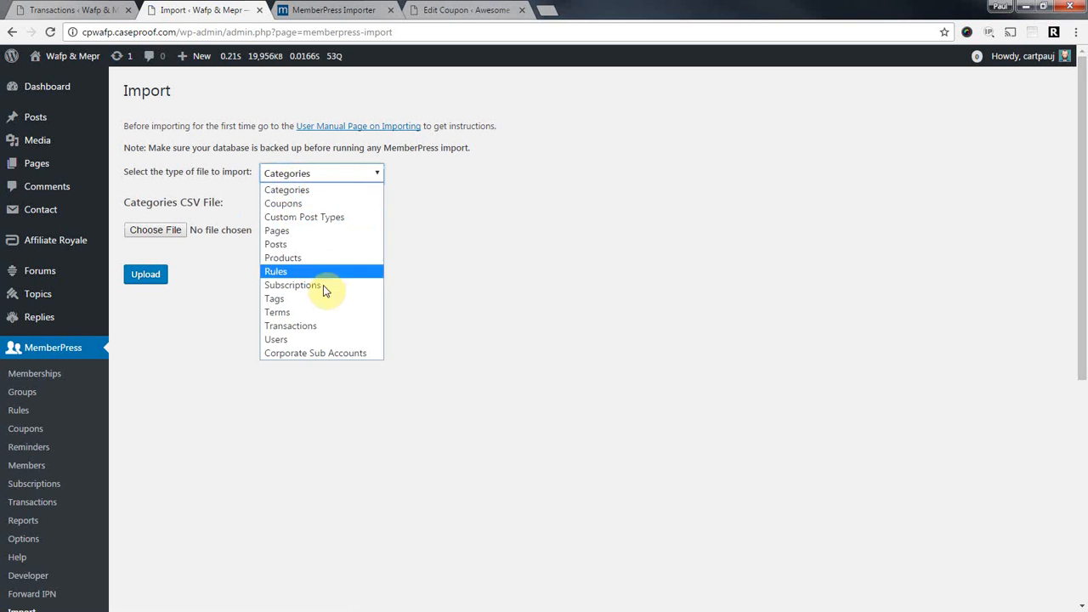
click(312, 324)
click(158, 235)
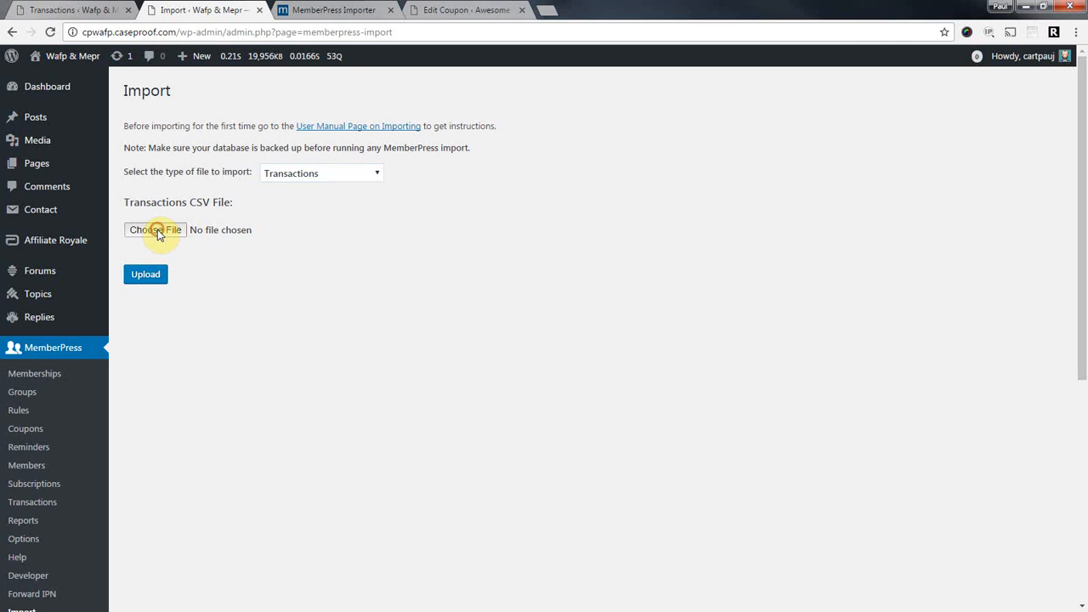
scroll(194, 268, down, 3)
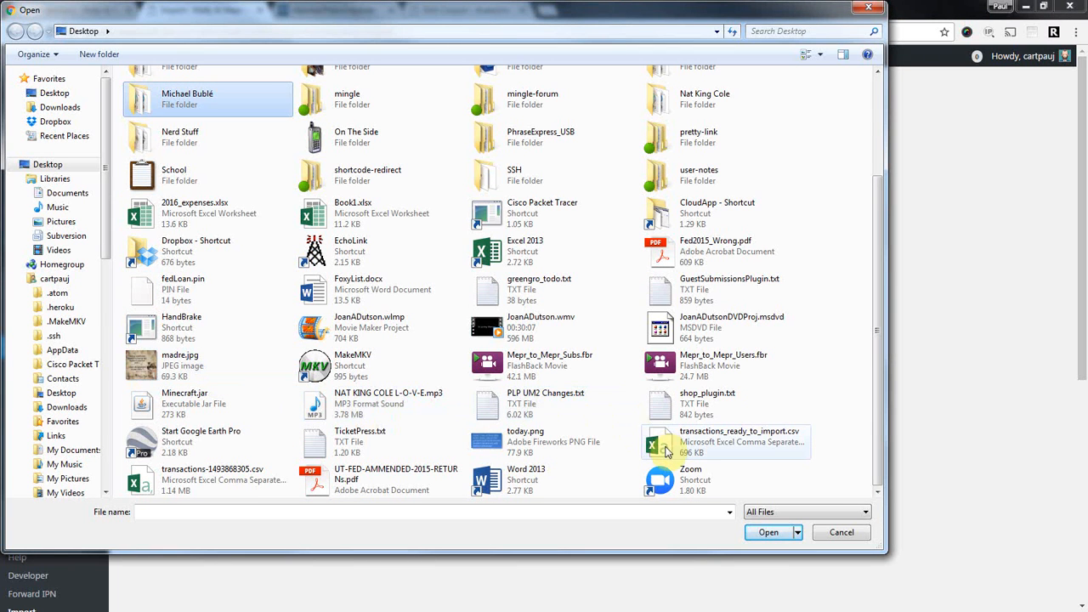
click(842, 532)
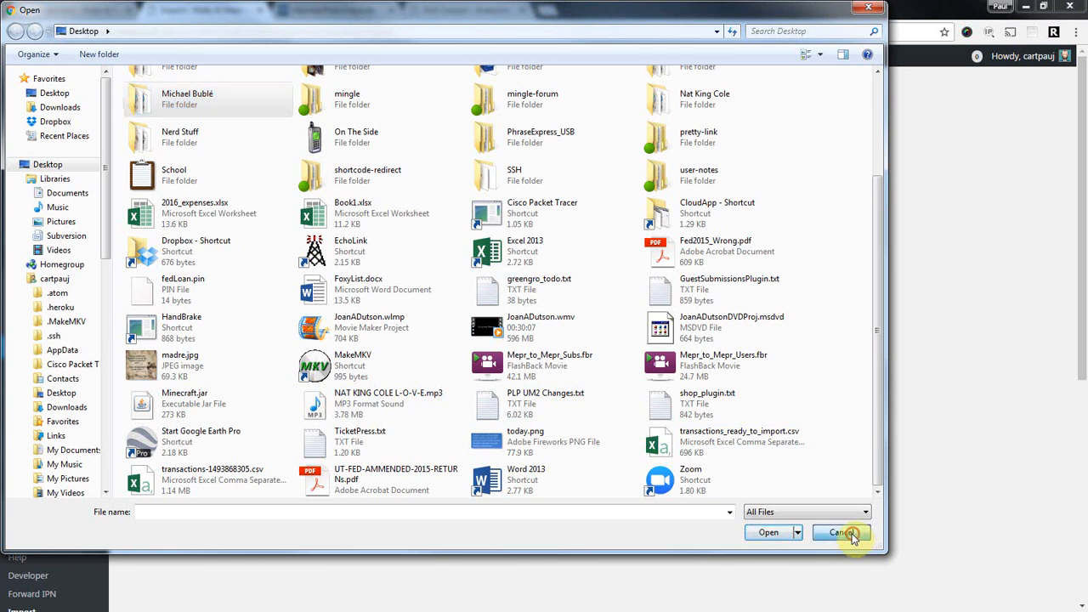
Review the Users import options, set the type back to Transactions, and open the importer manual.
click(303, 174)
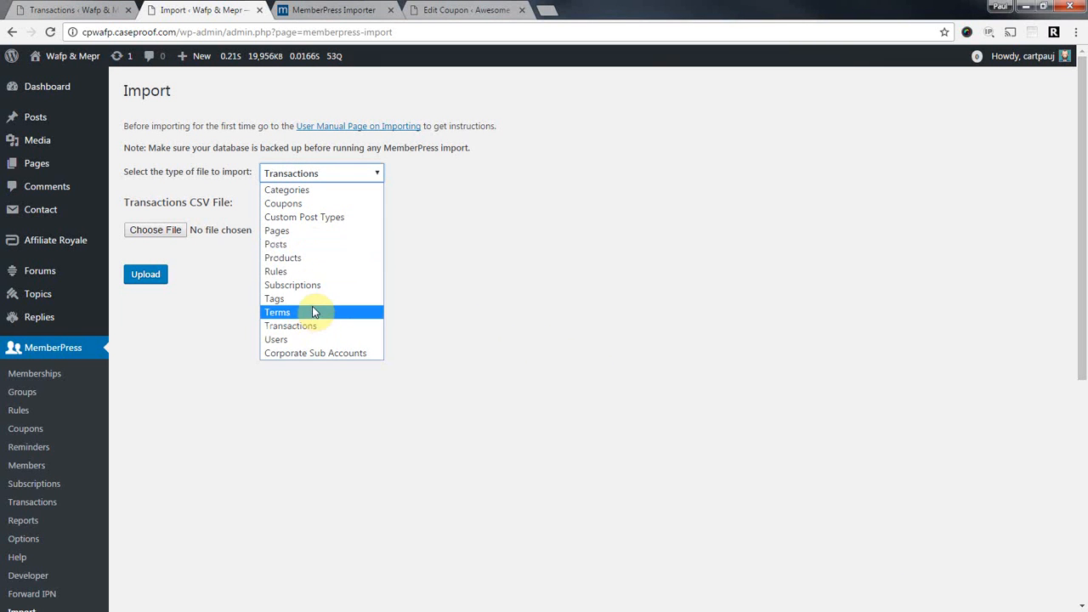
click(304, 339)
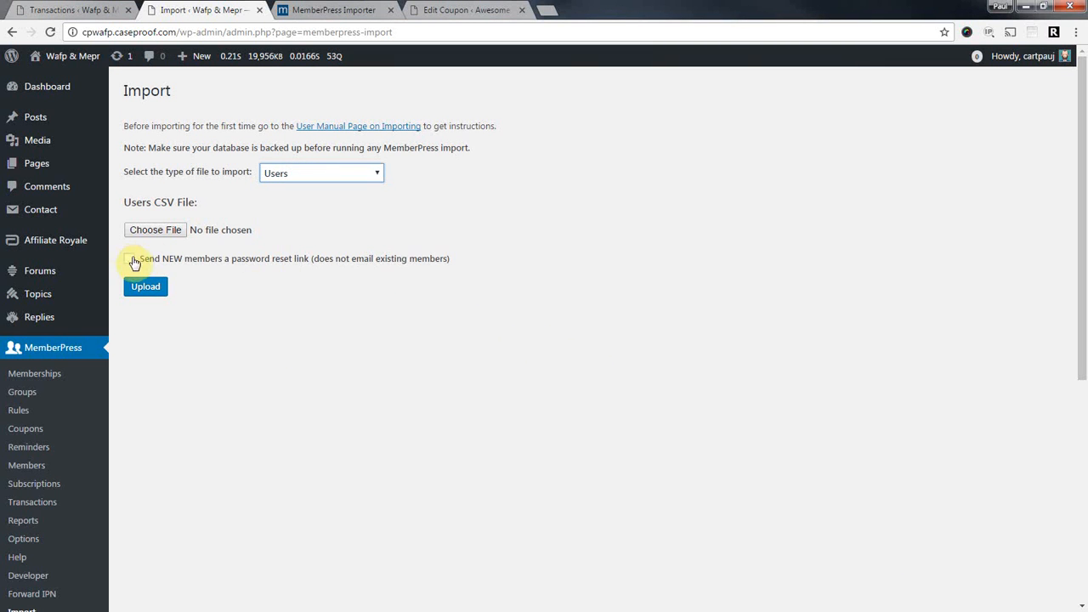
drag(143, 257, 462, 256)
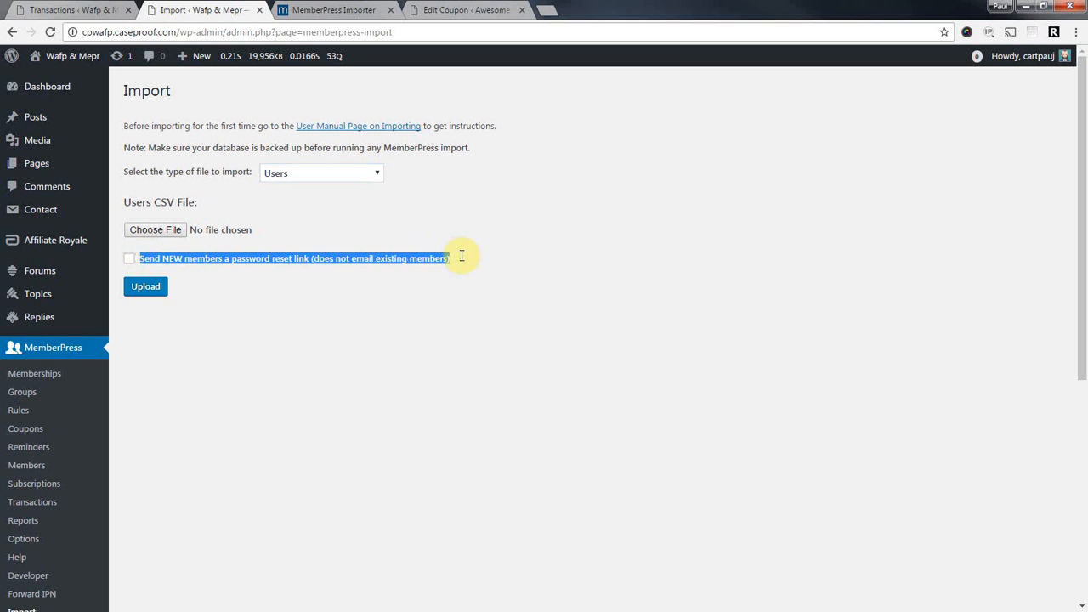
click(267, 253)
drag(141, 258, 461, 257)
click(293, 261)
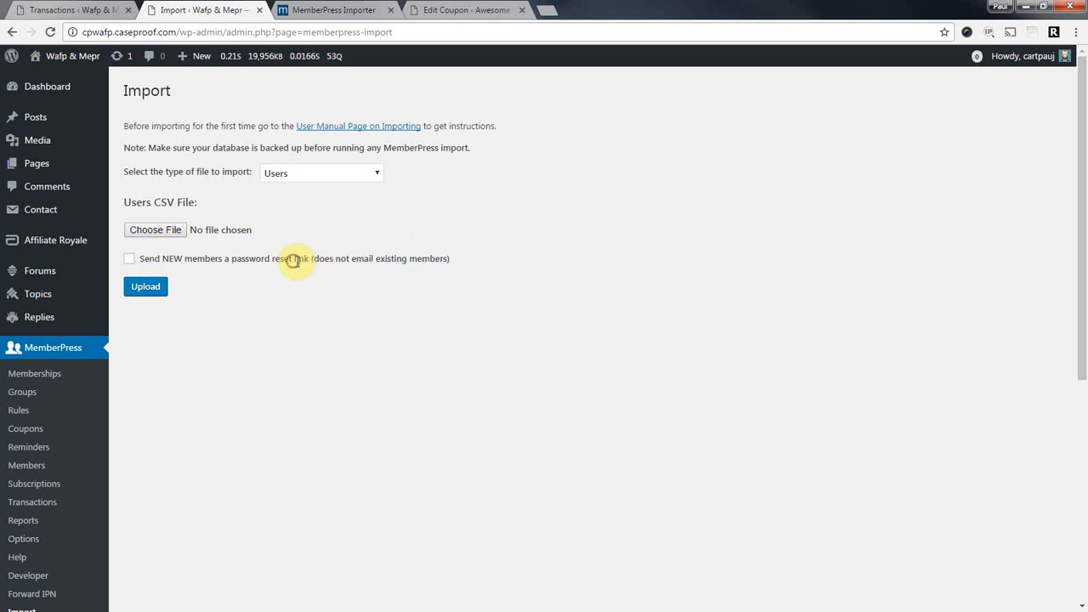
click(289, 180)
click(306, 324)
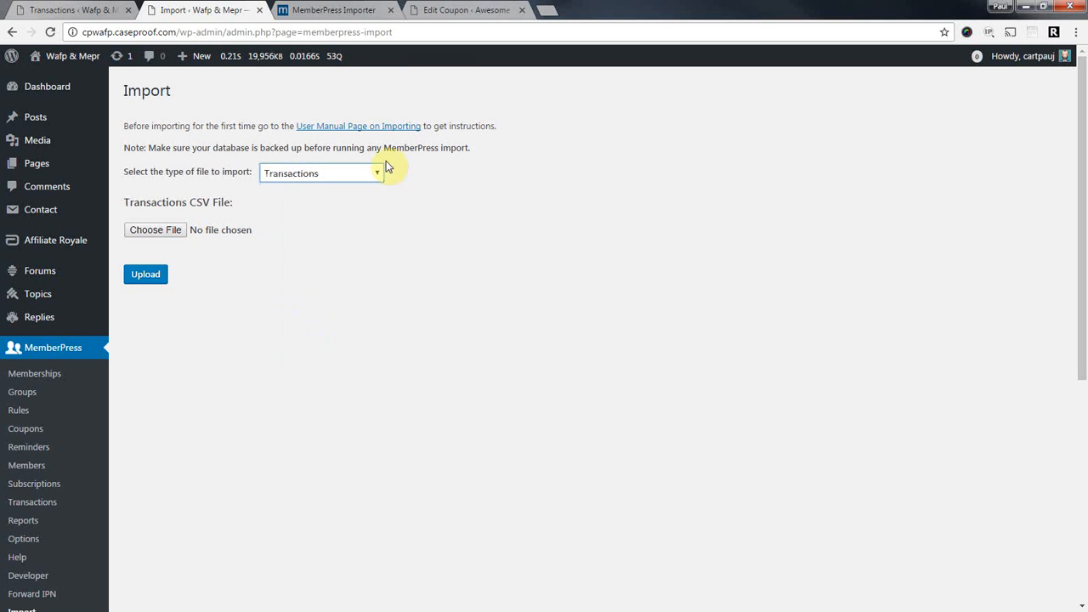
click(366, 11)
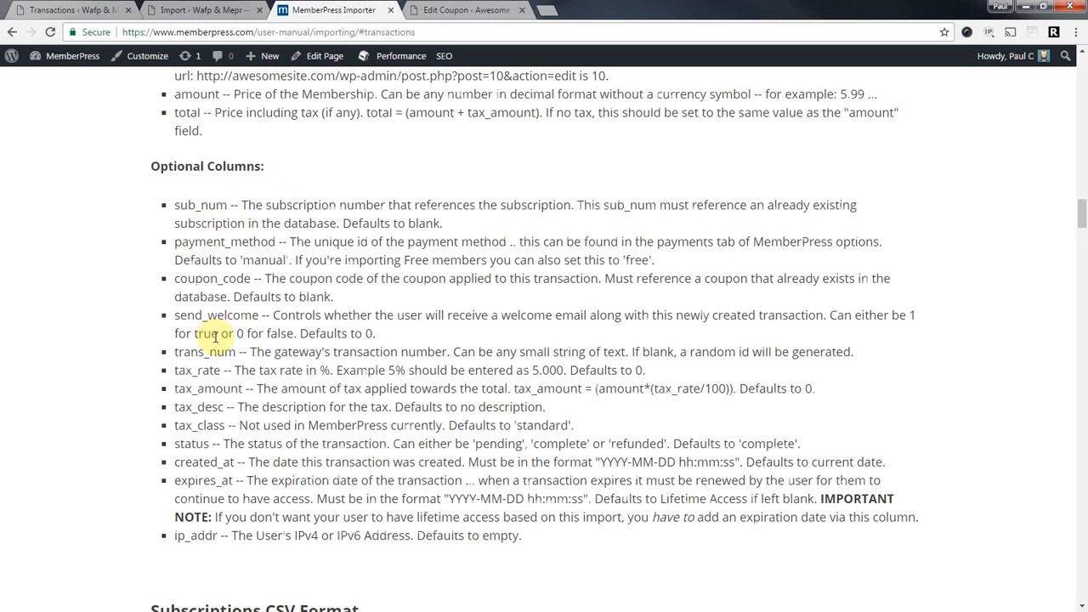
drag(174, 315, 262, 315)
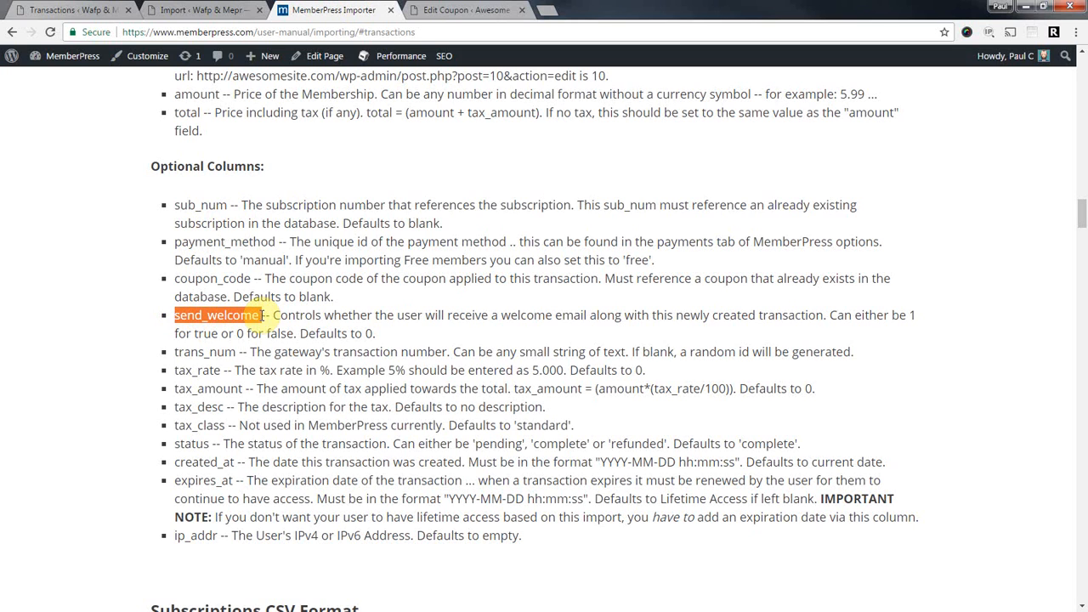
drag(255, 315, 223, 315)
click(223, 315)
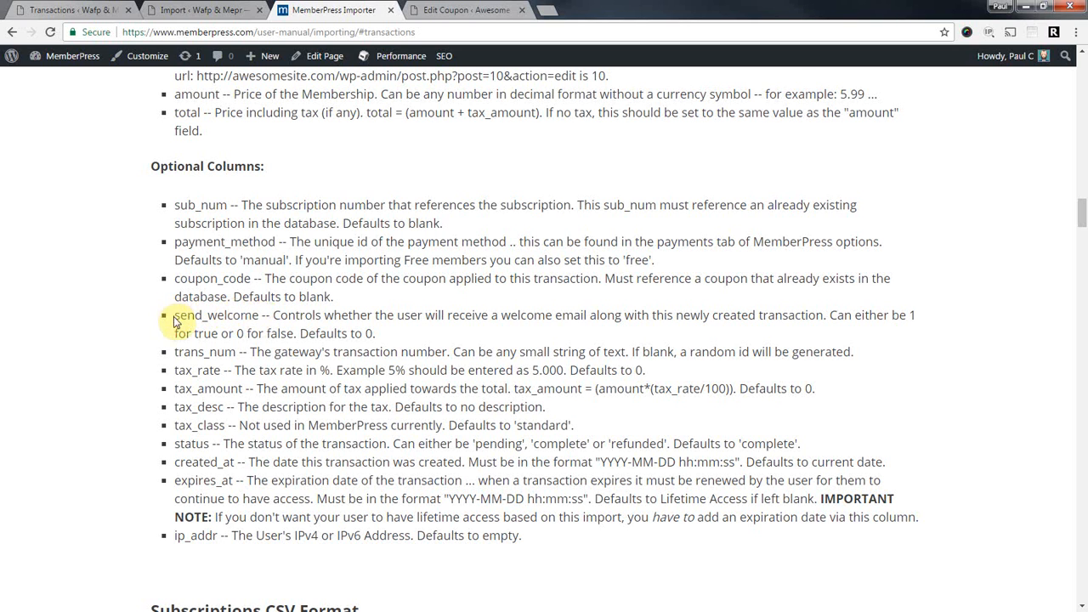
drag(175, 315, 265, 317)
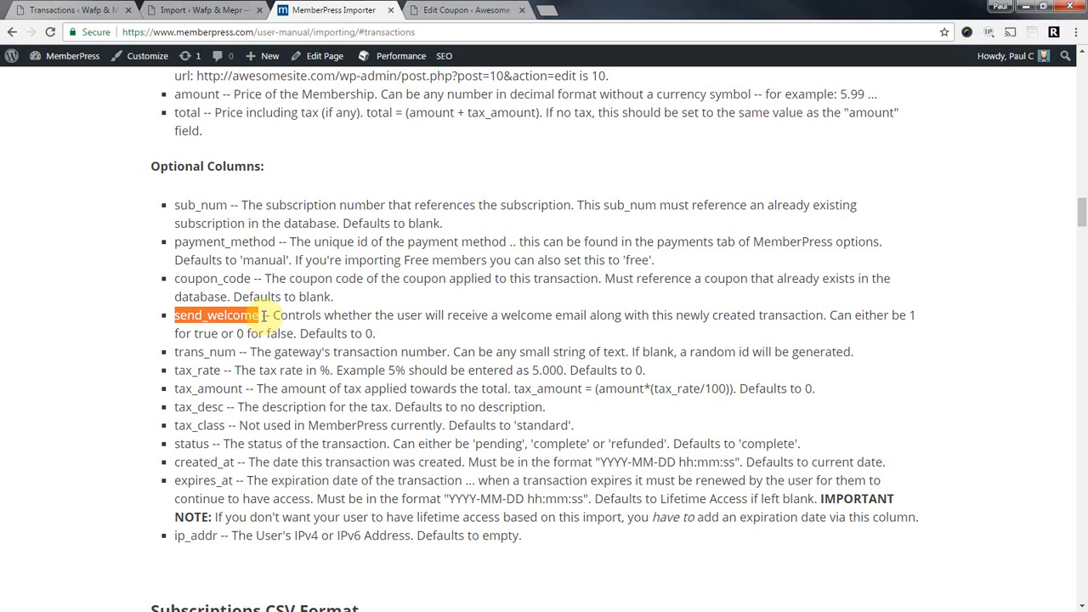
double_click(239, 334)
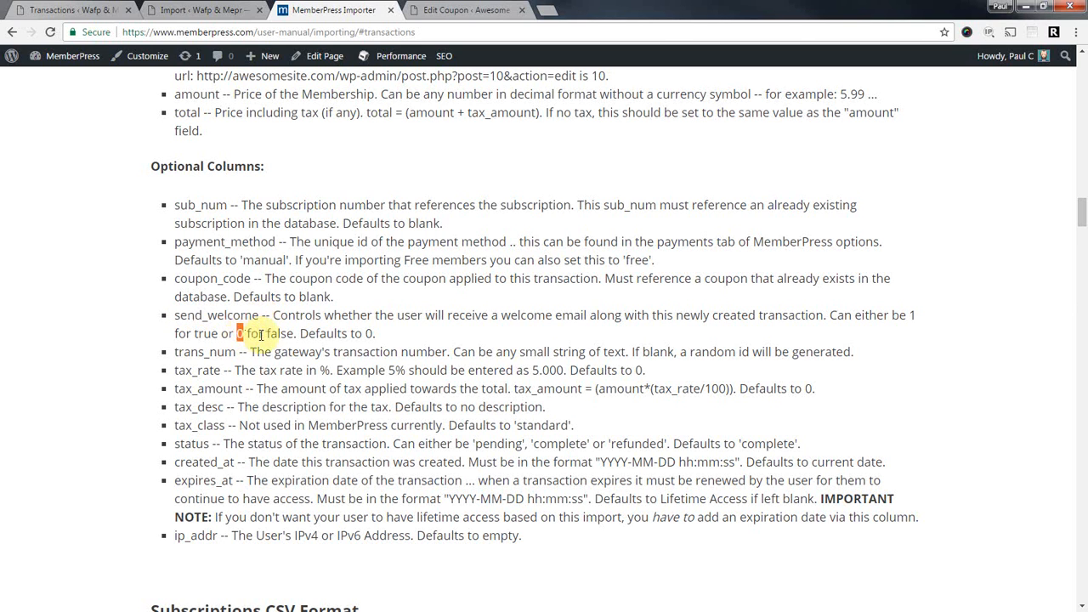
drag(171, 315, 258, 316)
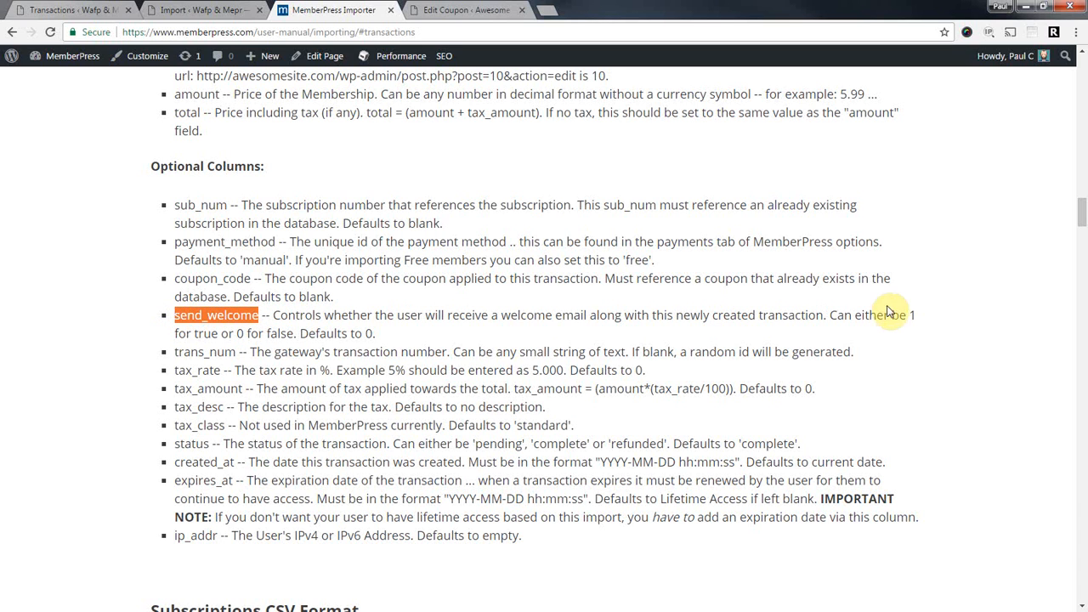
double_click(913, 314)
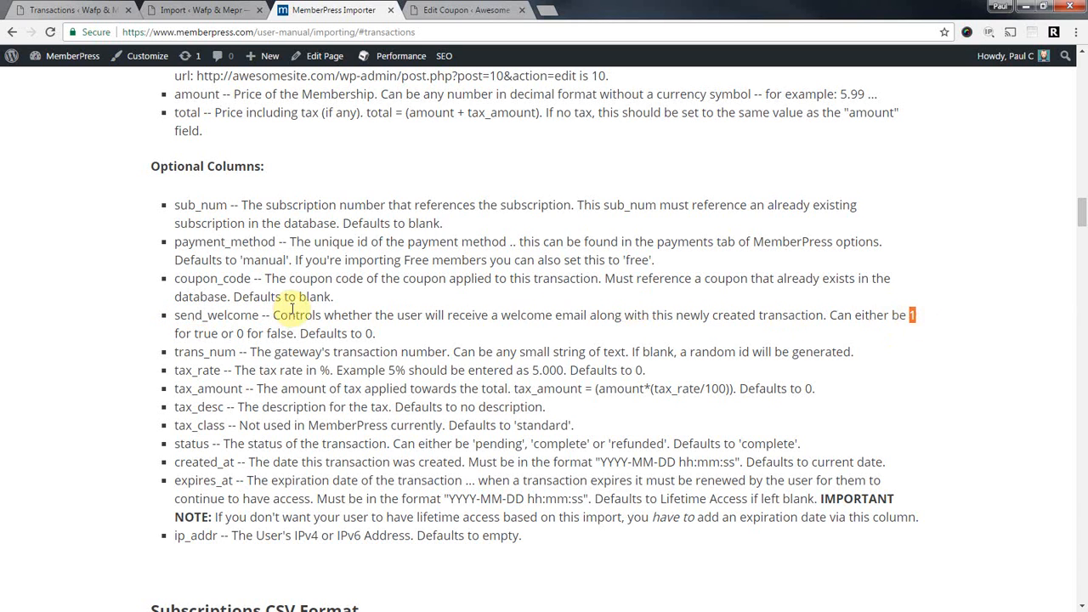
click(221, 315)
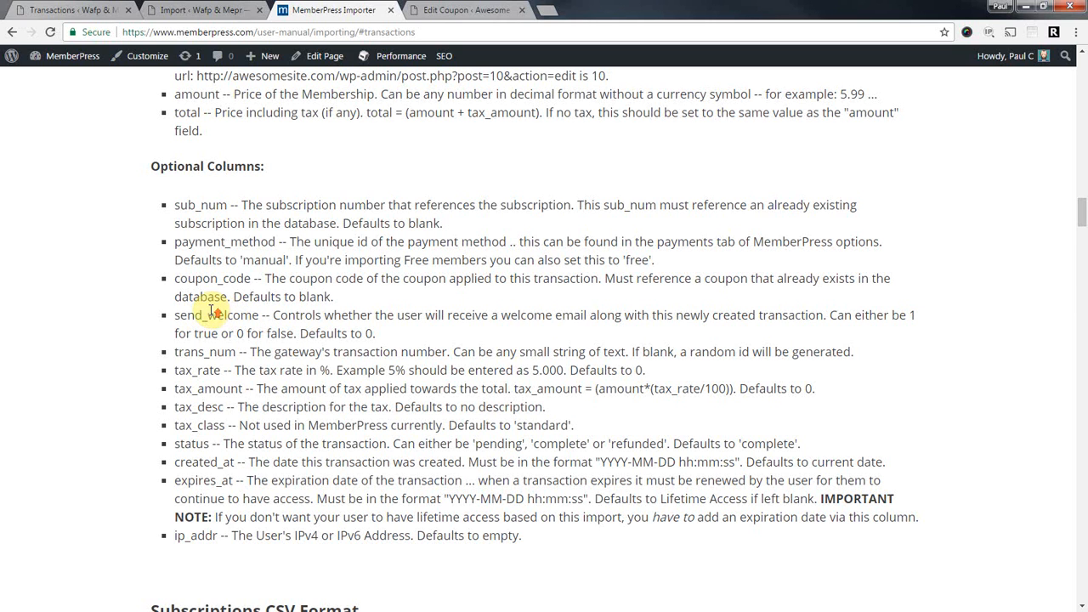
scroll(209, 309, up, 3)
scroll(195, 319, up, 5)
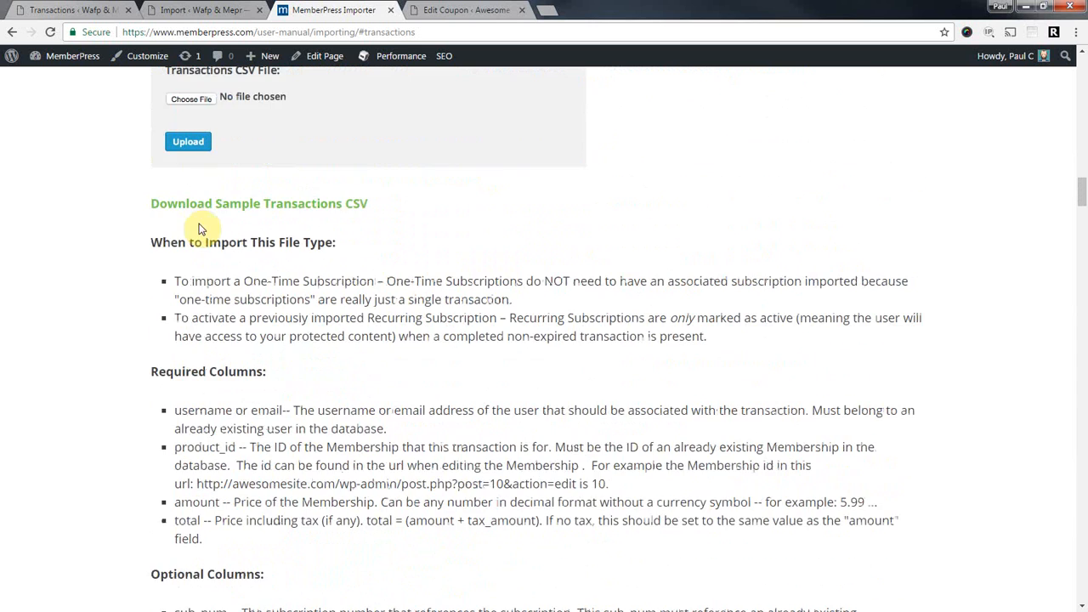
drag(143, 116, 360, 125)
click(314, 124)
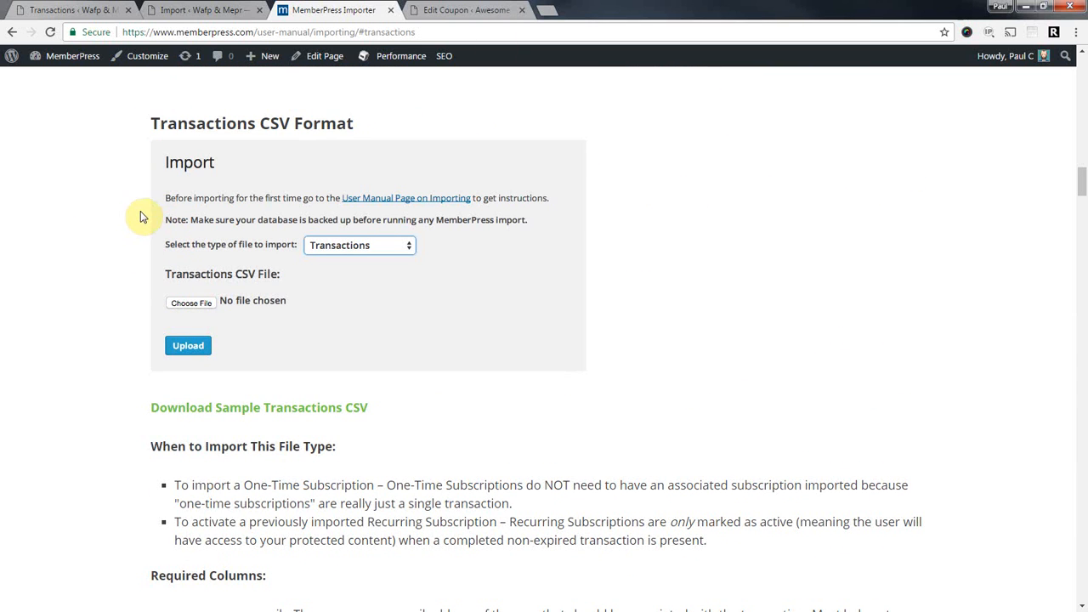